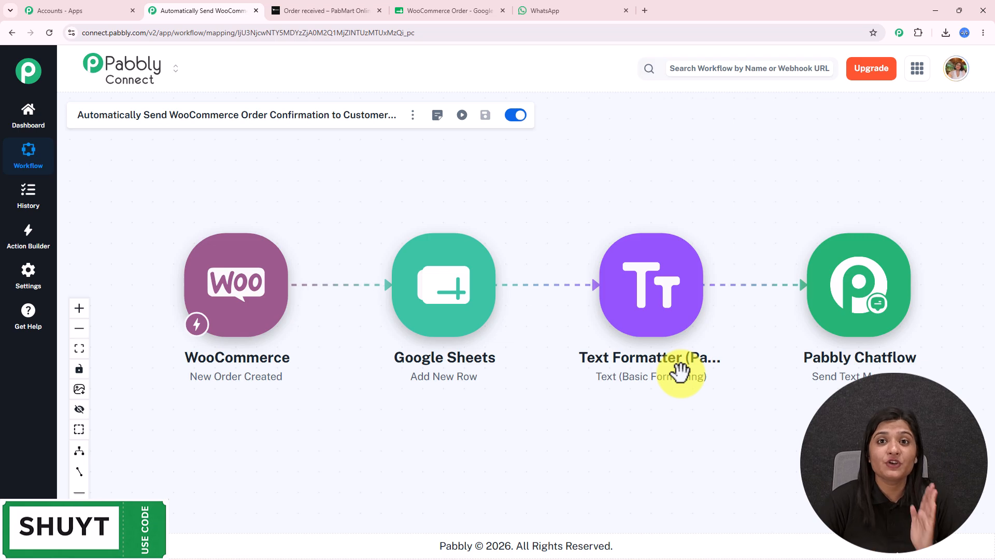
# Switch to the WooCommerce Order spreadsheet to view the logged order row.
pyautogui.click(456, 10)
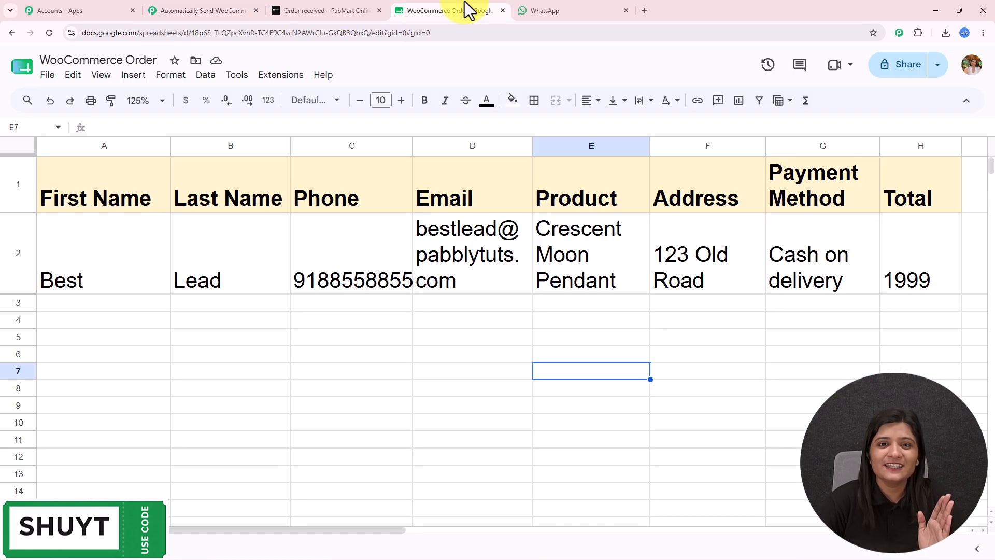
# Check the WhatsApp, WordPress dashboard and WooCommerce Order tabs, ending on the Pabbly homepage.
pyautogui.click(592, 13)
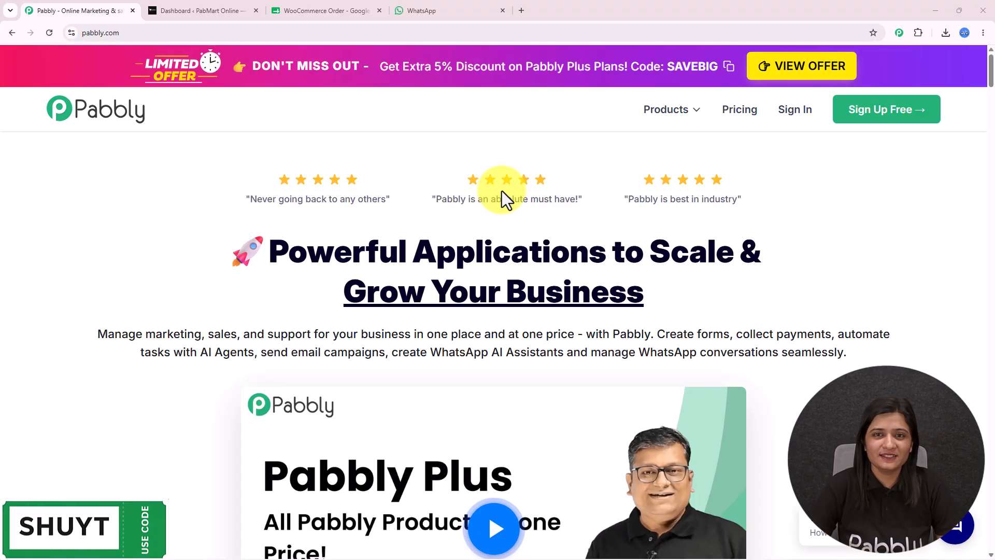
pyautogui.click(202, 10)
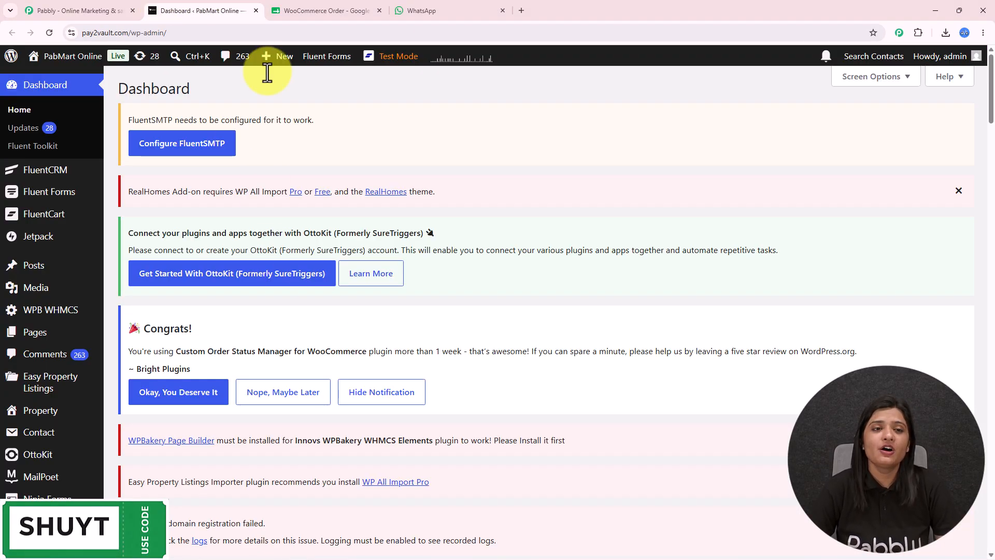
pyautogui.click(306, 10)
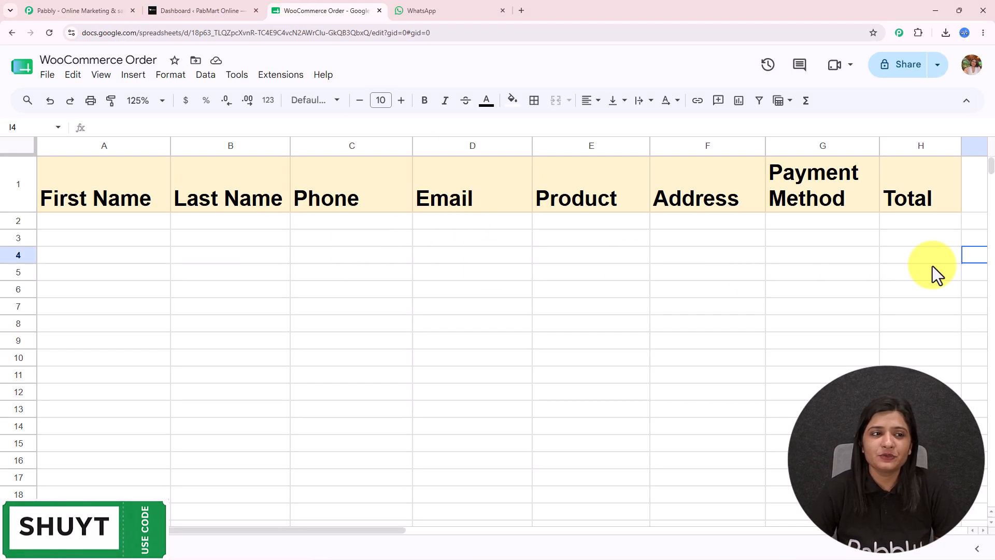
pyautogui.click(452, 2)
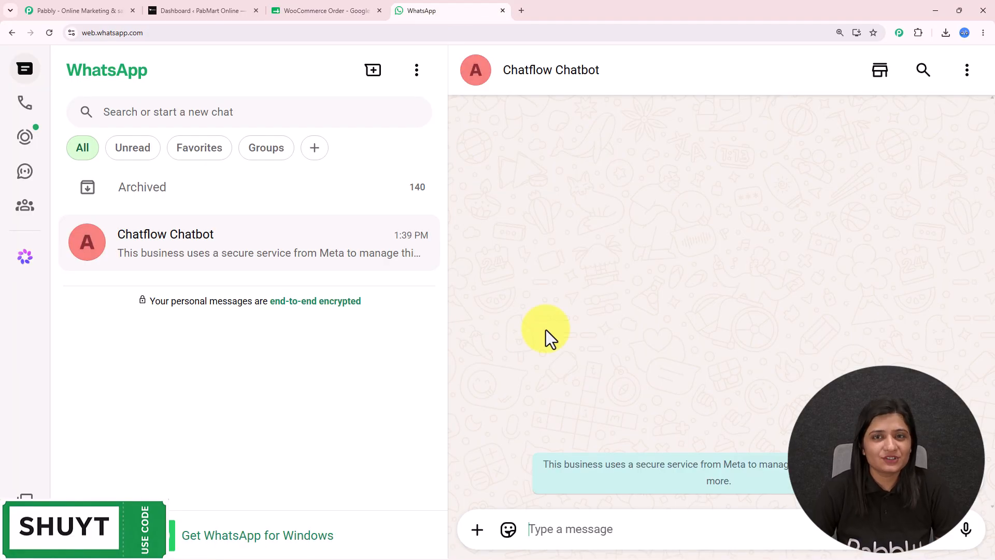
pyautogui.click(337, 6)
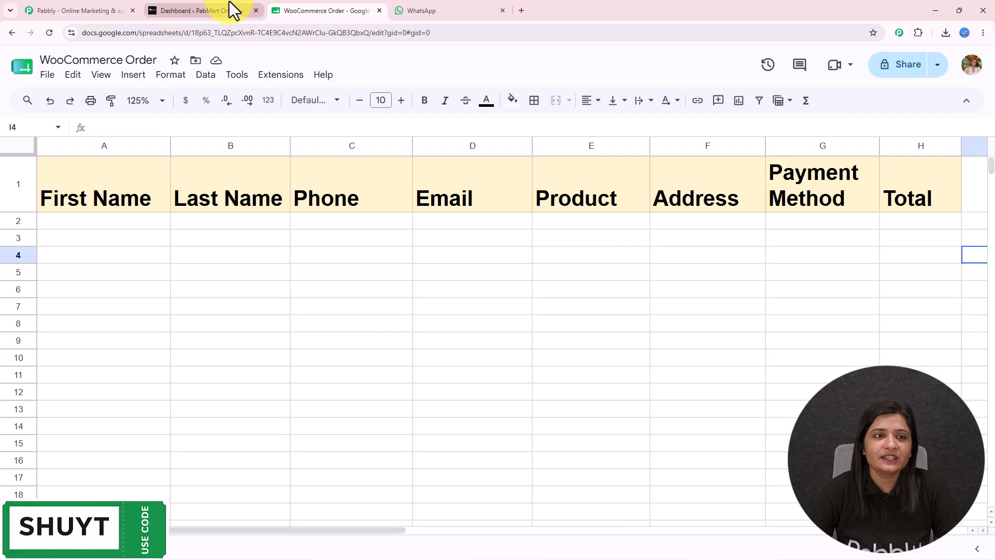
pyautogui.click(229, 6)
pyautogui.click(93, 9)
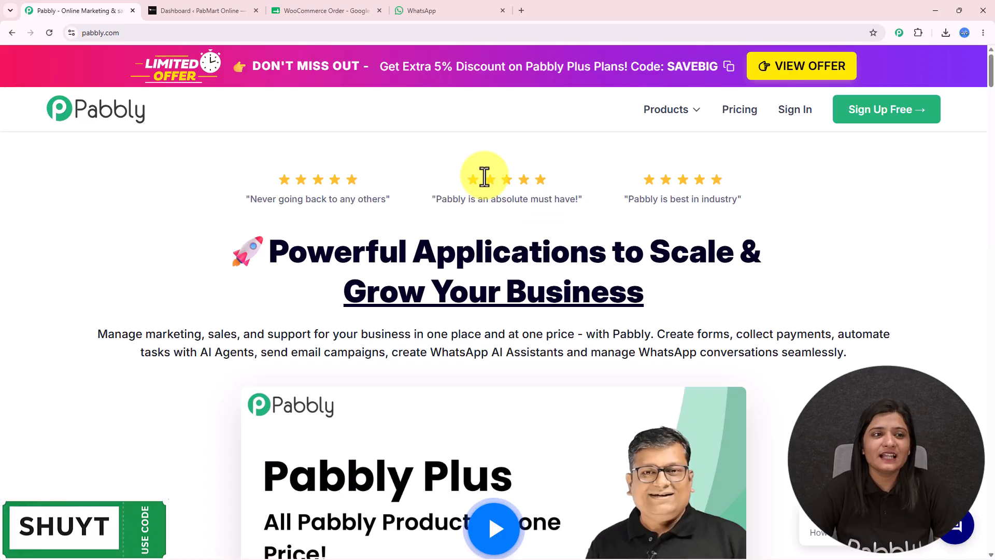
pyautogui.click(122, 32)
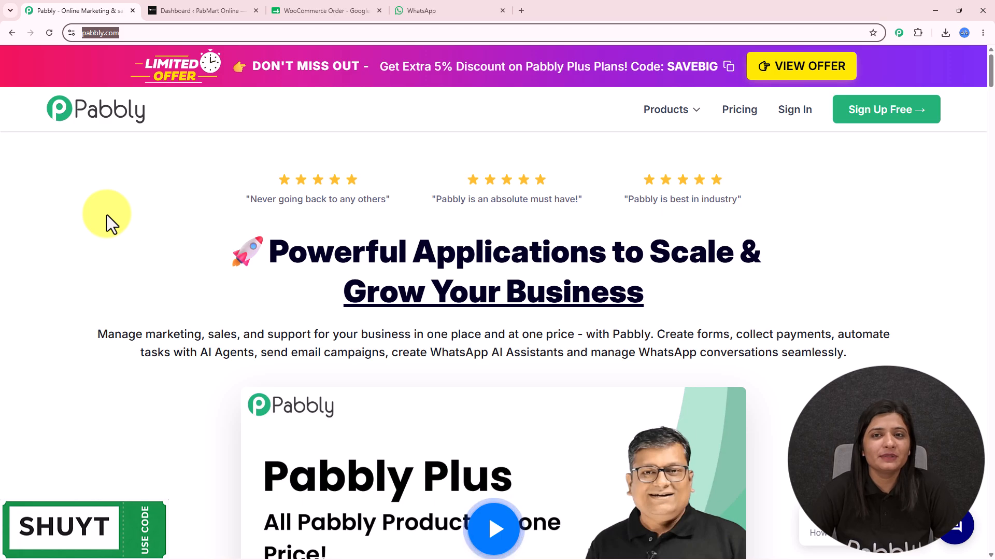
pyautogui.click(107, 215)
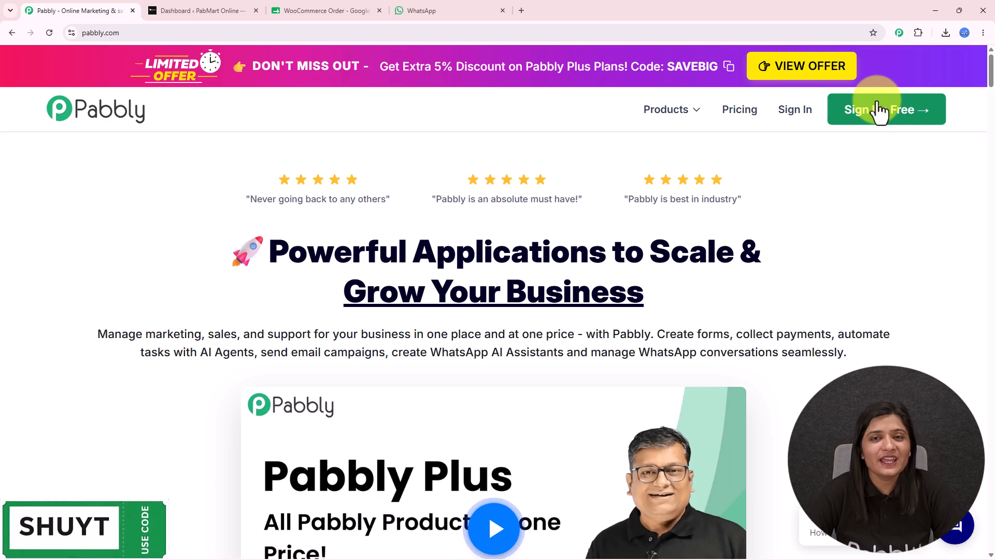
# Sign in to the Pabbly account and open Pabbly Connect from All Pabbly Apps.
pyautogui.click(793, 111)
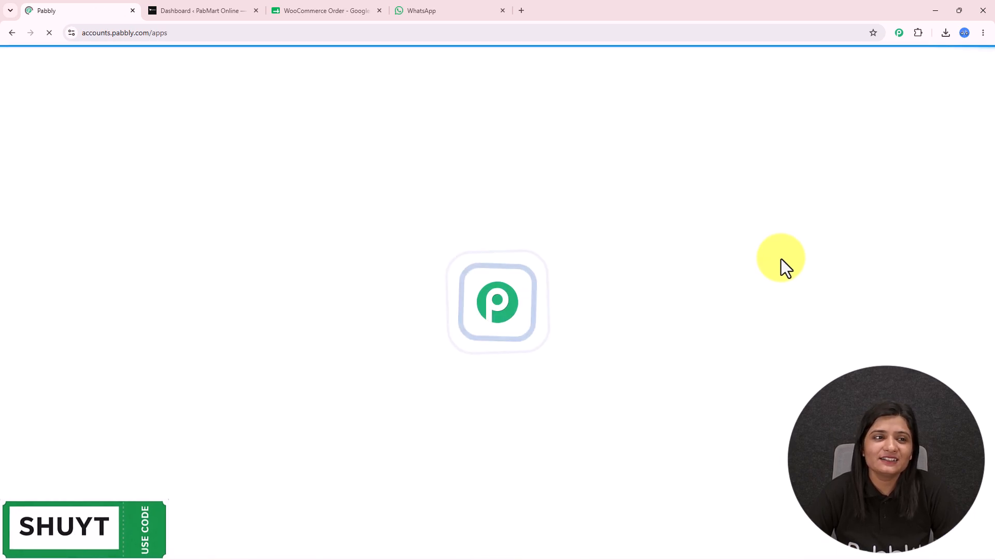
pyautogui.moveTo(83, 136); pyautogui.dragTo(320, 127)
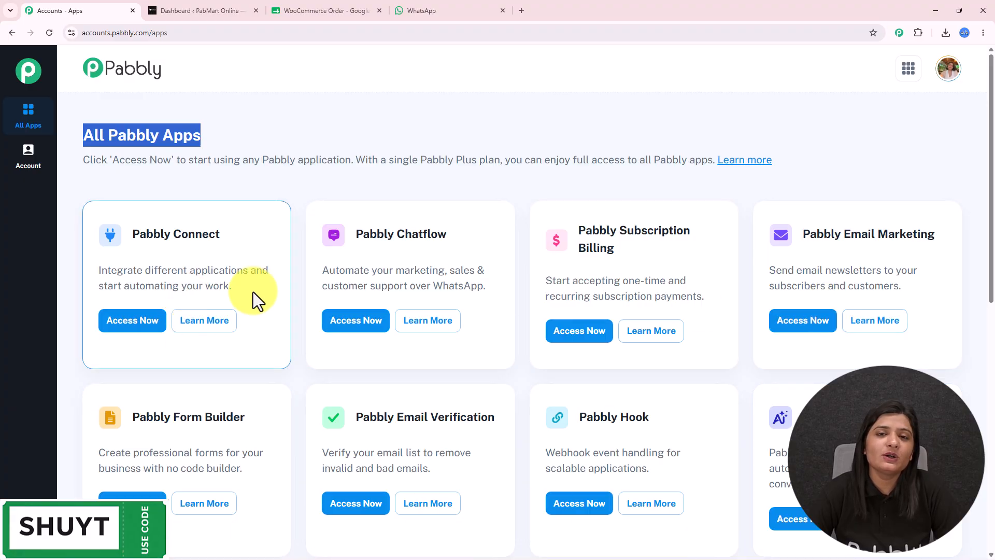
pyautogui.moveTo(134, 234); pyautogui.dragTo(228, 235)
pyautogui.click(127, 322)
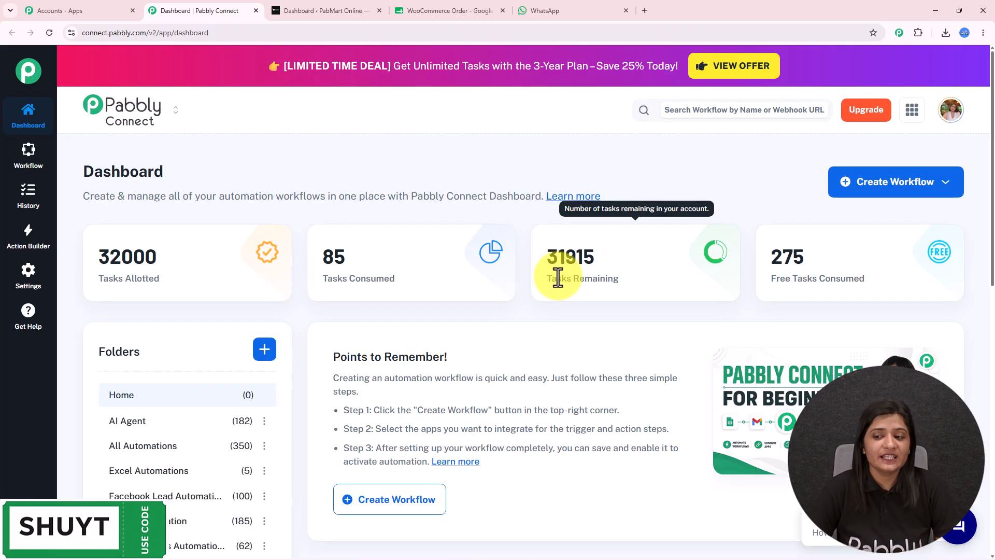
pyautogui.scroll(-5, 558, 277)
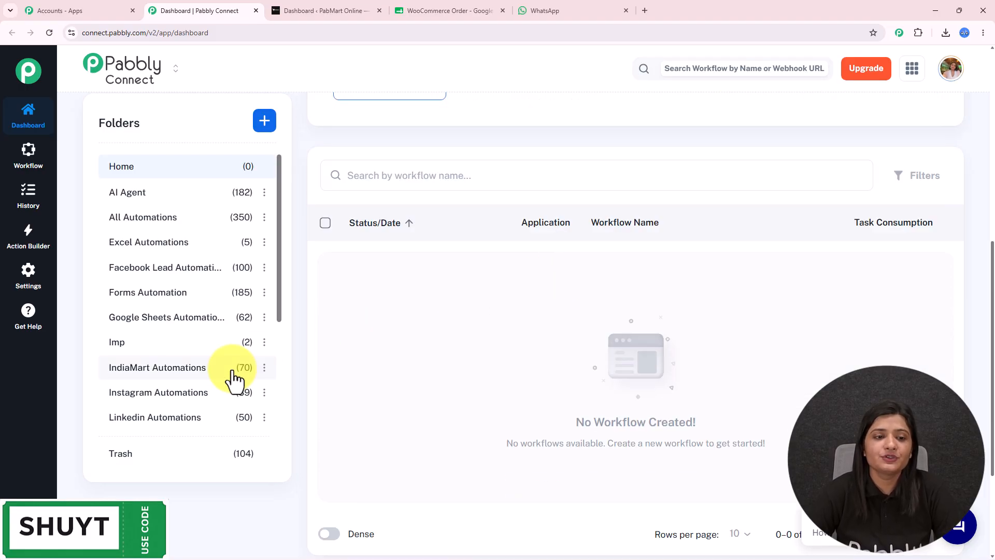
pyautogui.scroll(5, 233, 378)
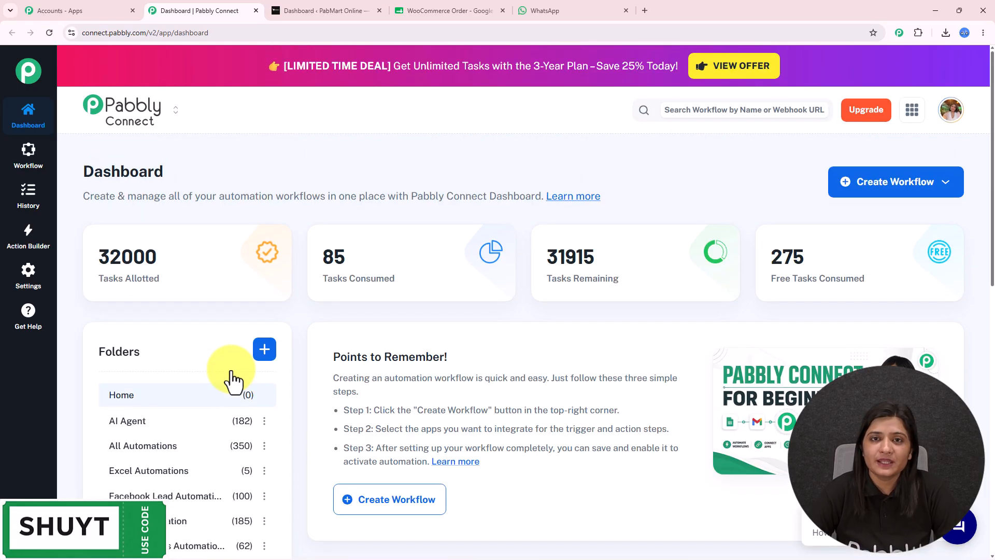
pyautogui.click(264, 348)
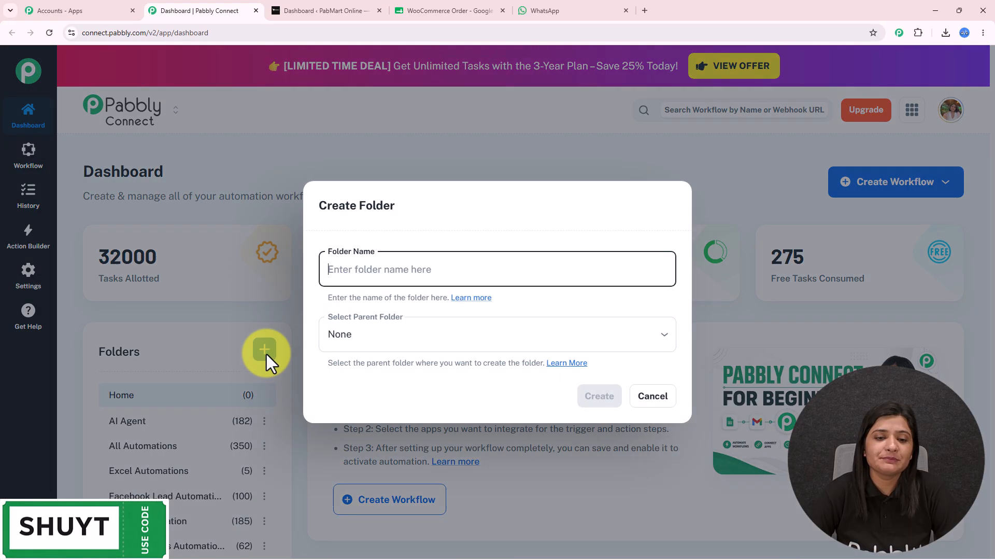
pyautogui.click(652, 396)
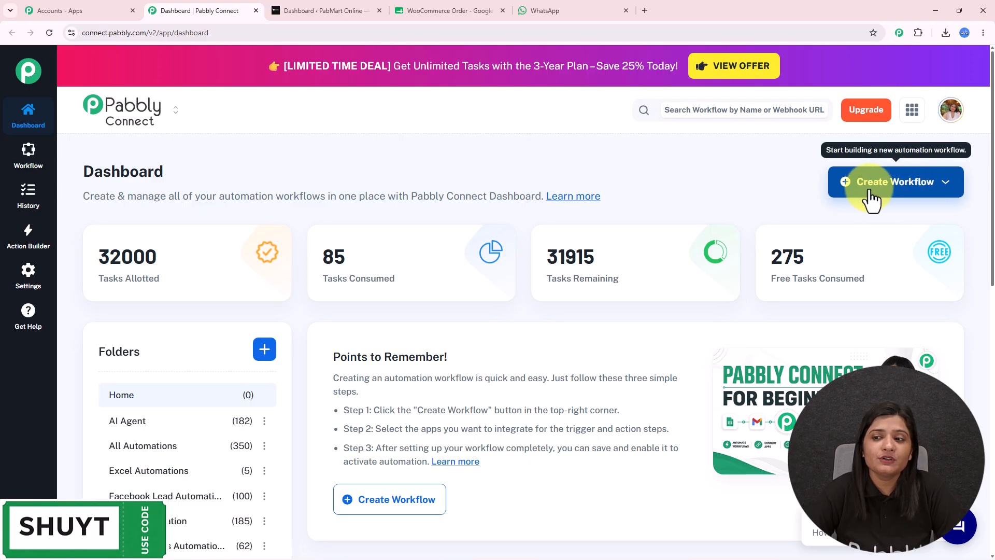
# Create a workflow from scratch with the pasted WooCommerce order-confirmation name, filed in All Automations.
pyautogui.click(911, 189)
pyautogui.click(792, 239)
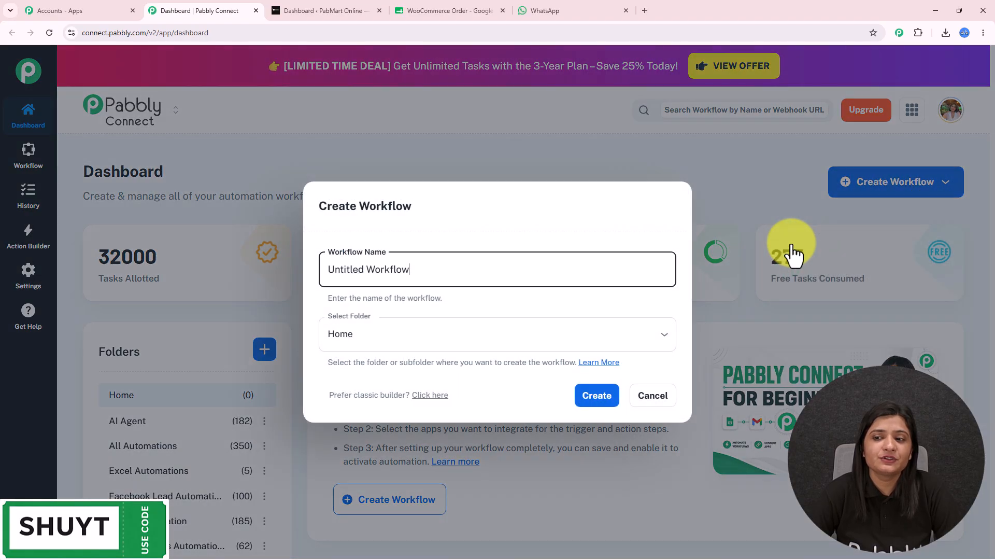
pyautogui.tripleClick(491, 271)
pyautogui.write('Automatically Send WooCommerce Order Confirmation to Customers & Save Orders to Google Sheets')
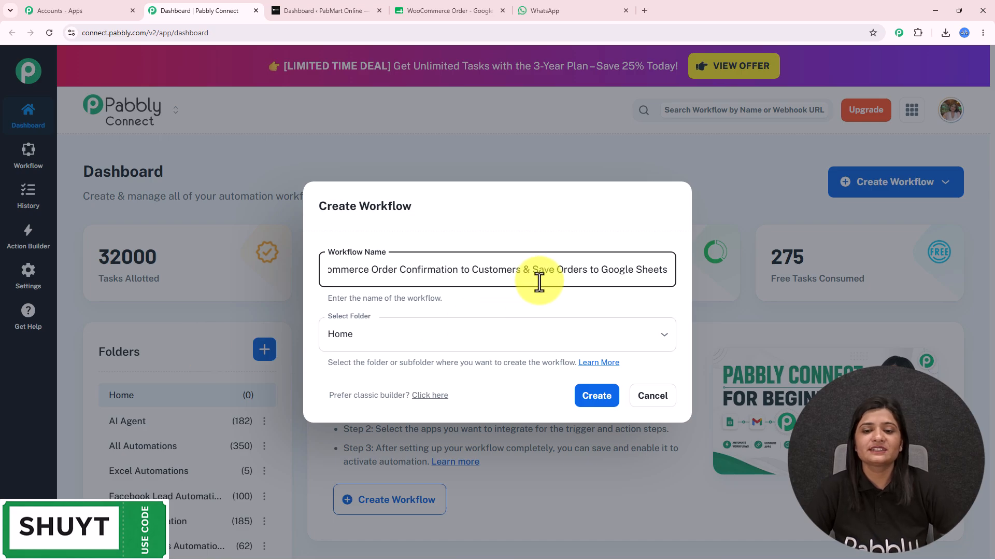
pyautogui.moveTo(651, 267); pyautogui.dragTo(720, 293)
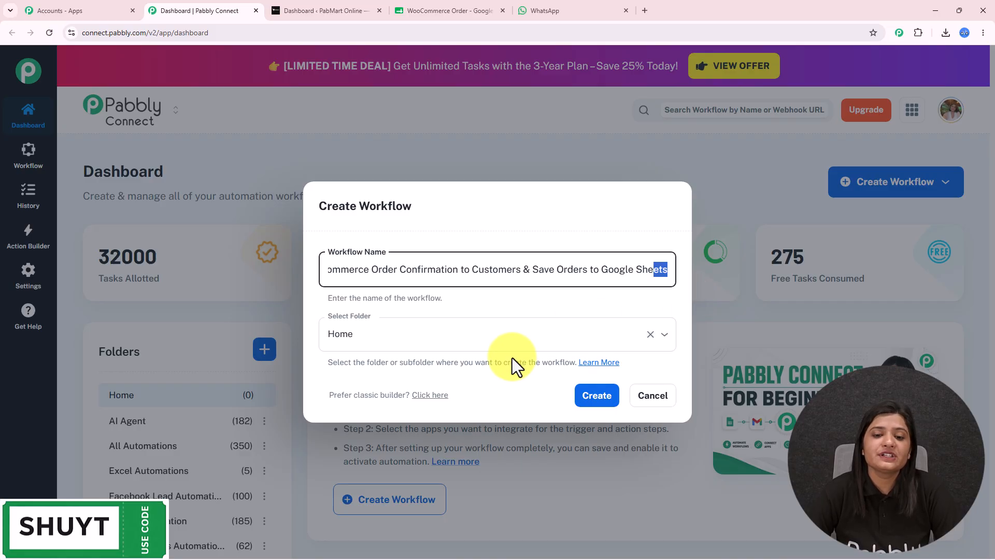
pyautogui.click(473, 334)
pyautogui.scroll(-1, 475, 266)
pyautogui.scroll(-10, 475, 266)
pyautogui.scroll(11, 475, 267)
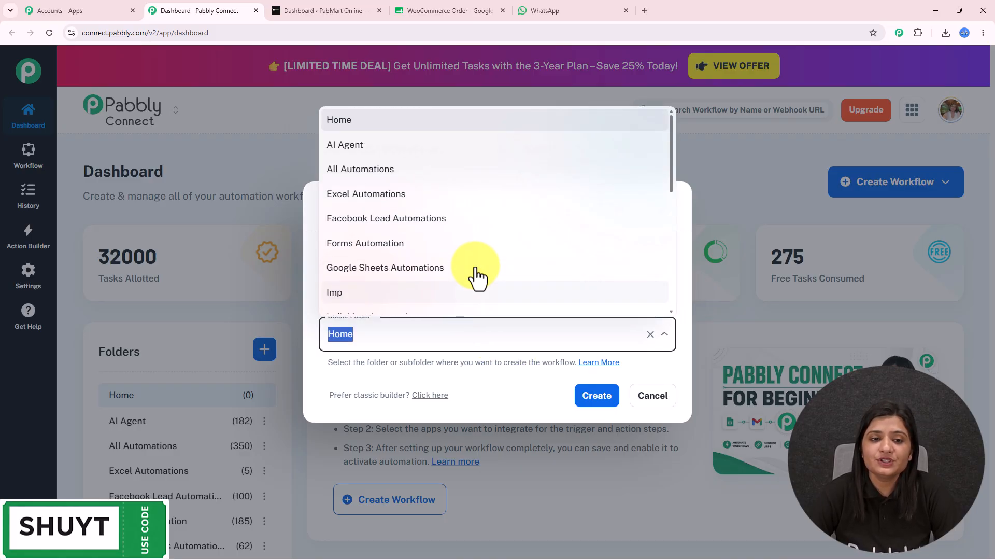
pyautogui.click(357, 170)
pyautogui.click(598, 396)
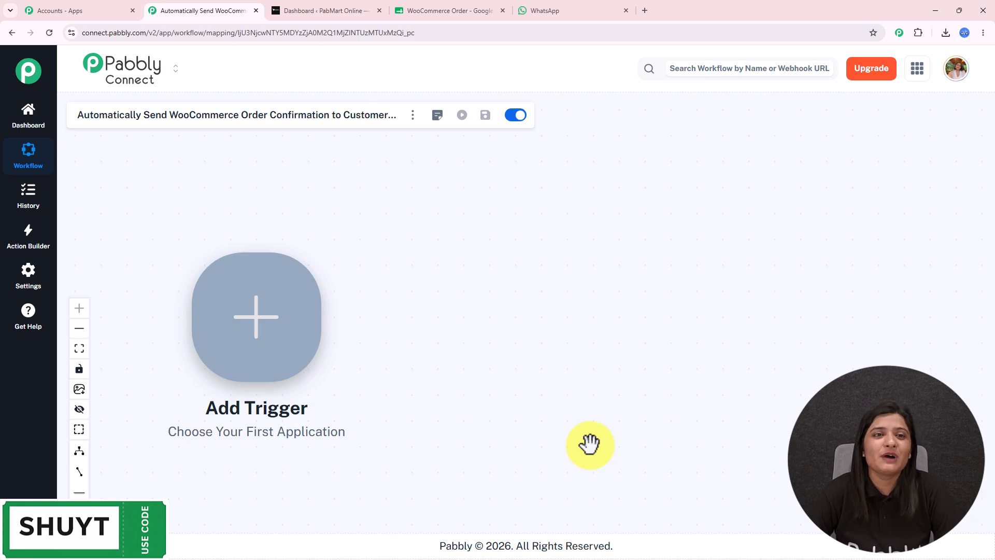
pyautogui.click(302, 12)
pyautogui.click(414, 11)
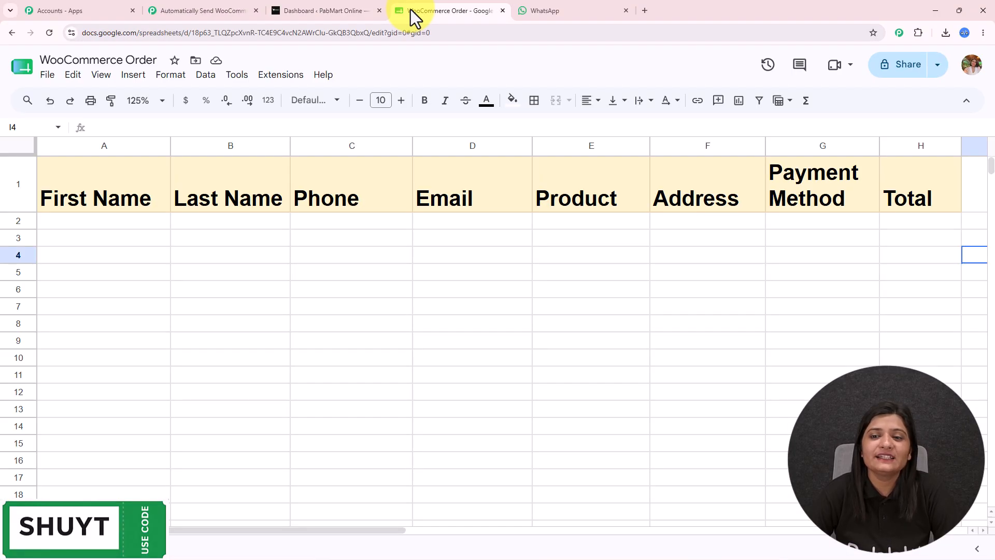
pyautogui.click(573, 9)
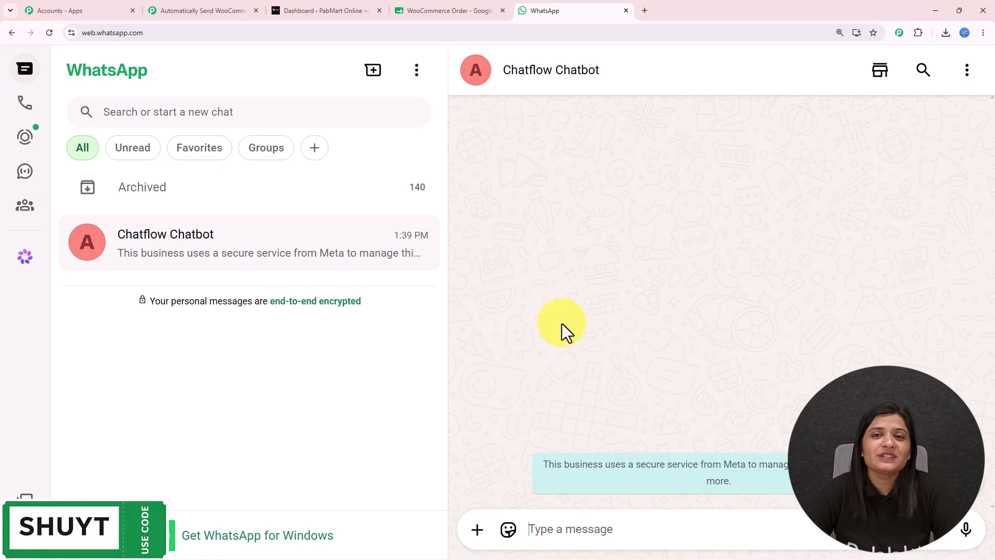
pyautogui.click(323, 14)
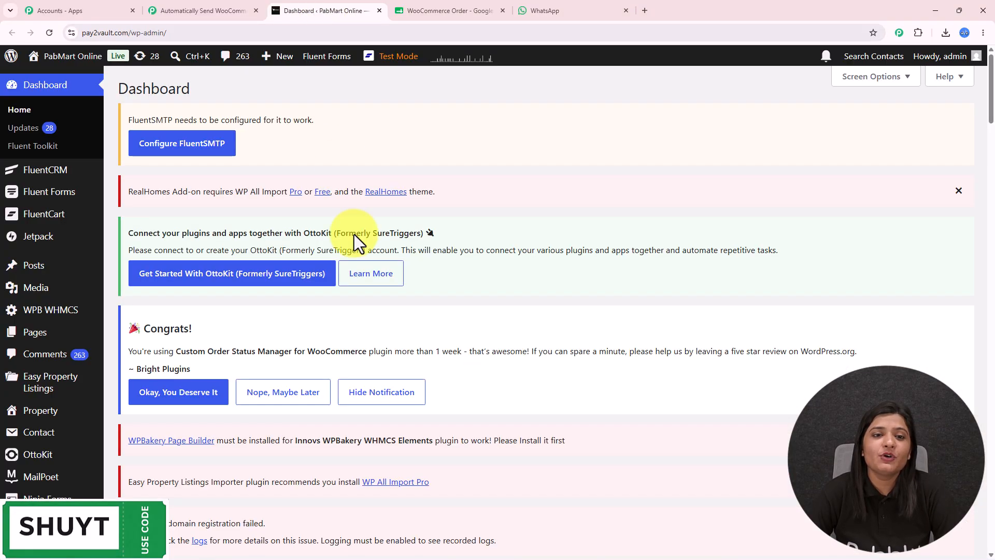
pyautogui.click(211, 9)
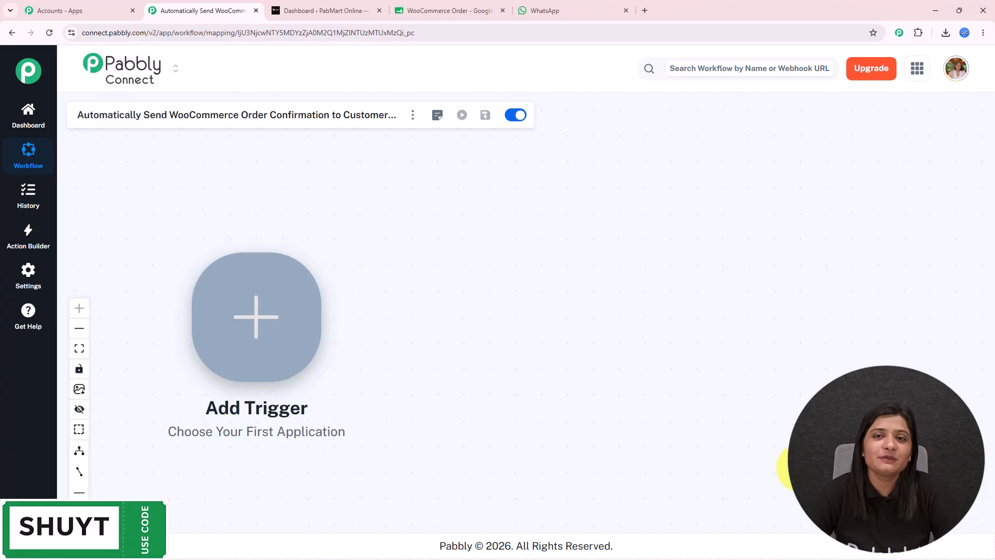
# Set WooCommerce's New Order Created event as the trigger and connect it to get the webhook URL.
pyautogui.click(273, 334)
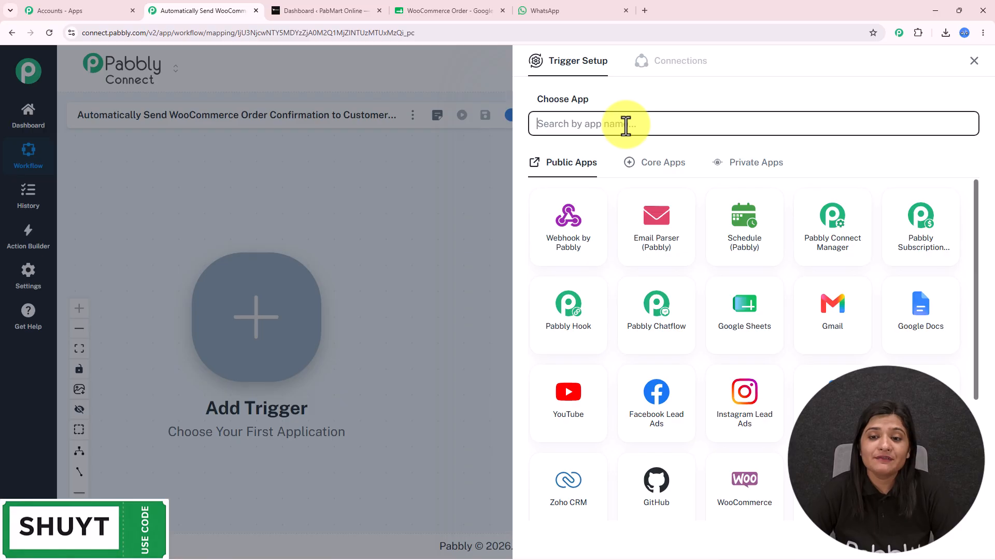
pyautogui.click(626, 125)
pyautogui.write('wooc')
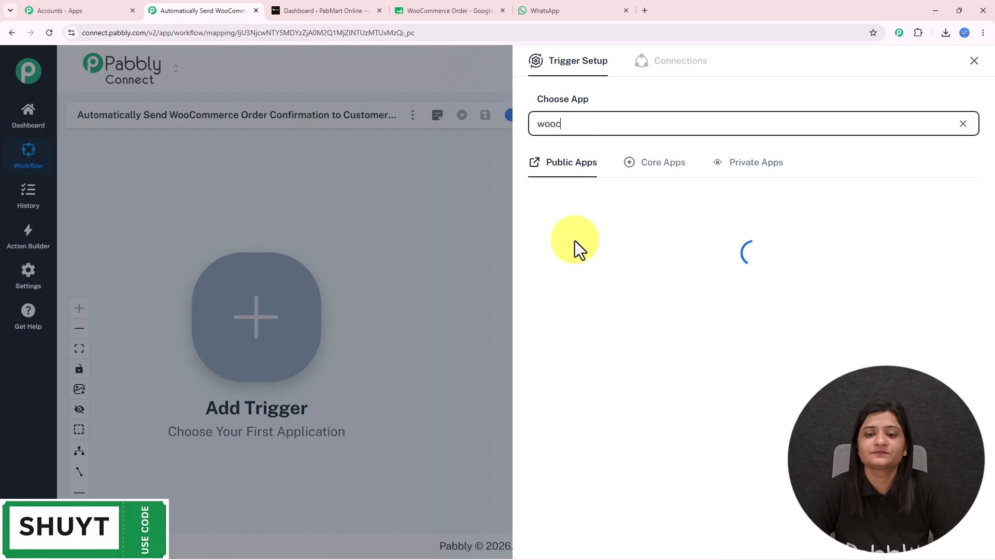
pyautogui.click(577, 249)
pyautogui.click(565, 177)
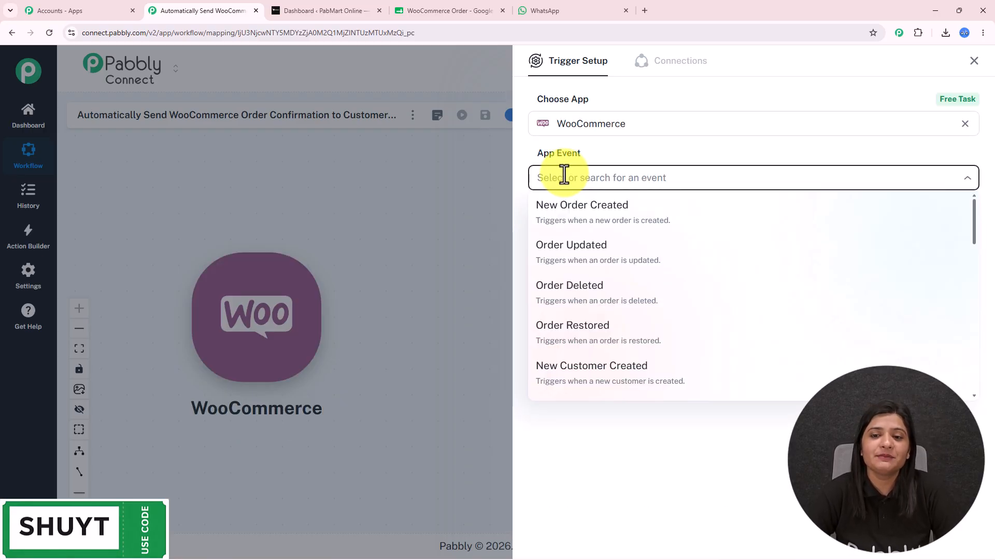
pyautogui.click(567, 216)
pyautogui.click(567, 217)
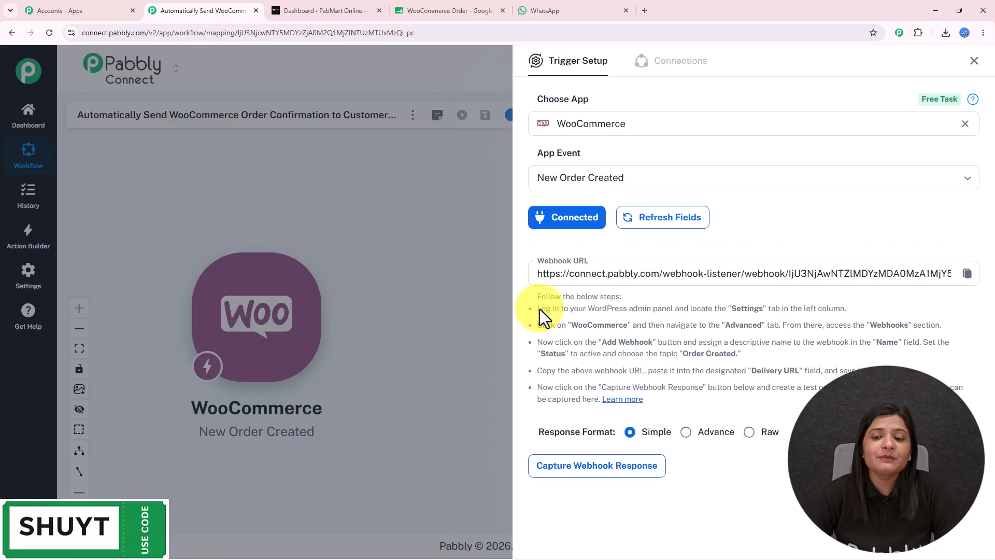
pyautogui.moveTo(541, 309); pyautogui.dragTo(830, 440)
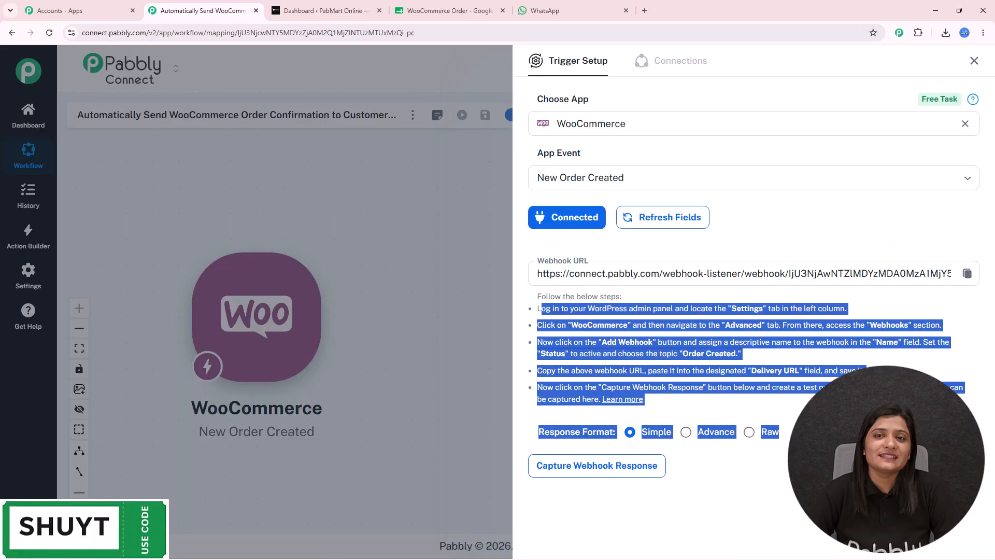
# Switch to WordPress admin and open WooCommerce Settings from the sidebar.
pyautogui.click(334, 9)
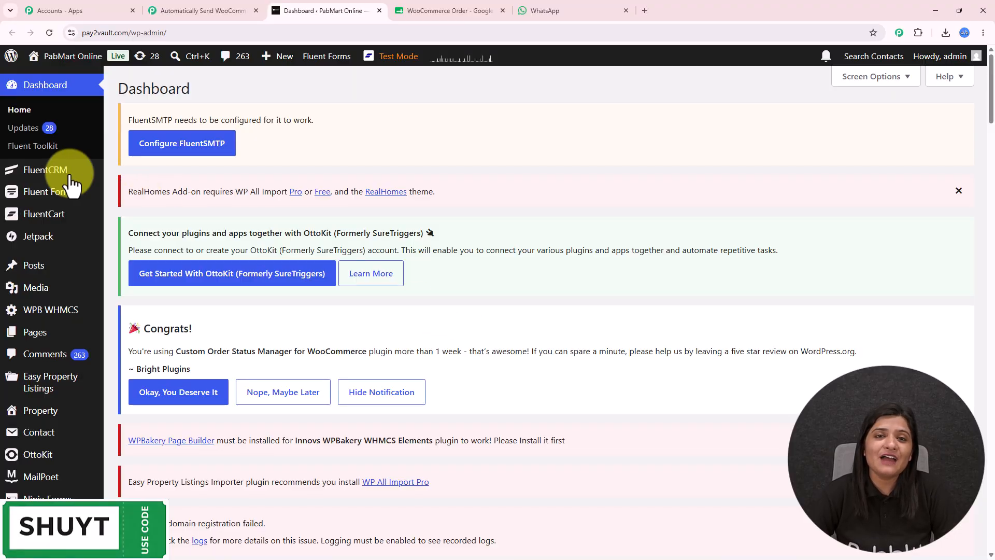
pyautogui.scroll(-5, 36, 290)
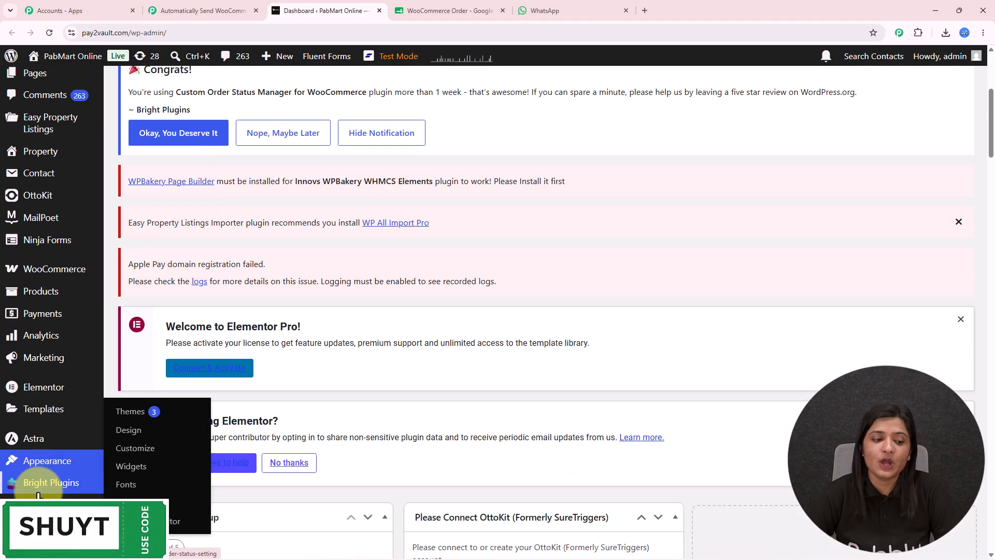
pyautogui.moveTo(37, 493)
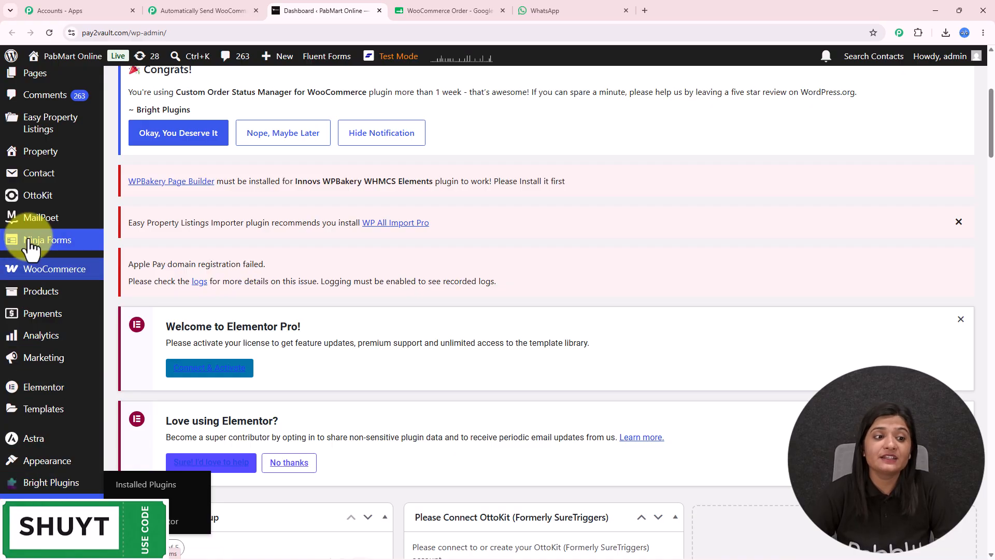
pyautogui.moveTo(36, 275)
pyautogui.click(132, 382)
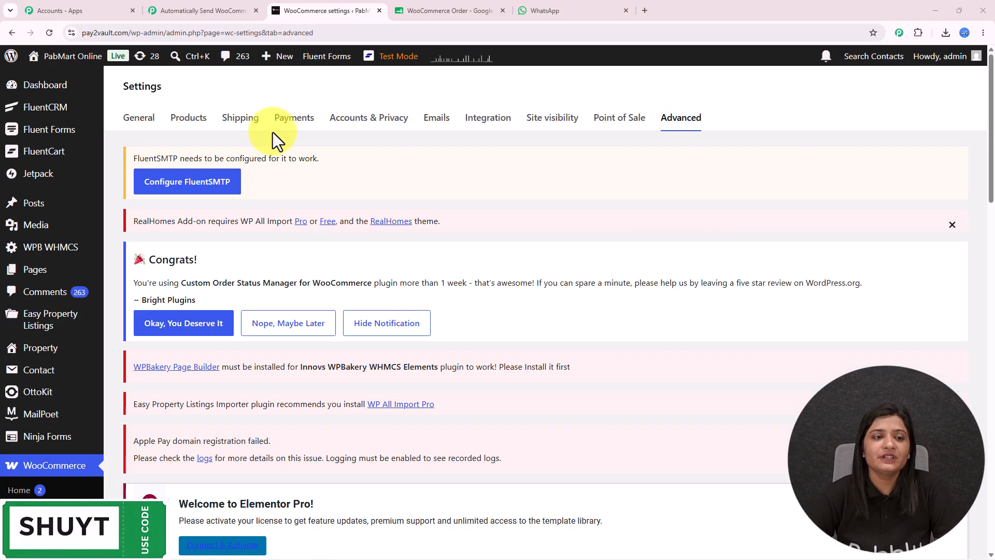
# Go to the Advanced settings and open the Webhooks section.
pyautogui.scroll(-4, 175, 253)
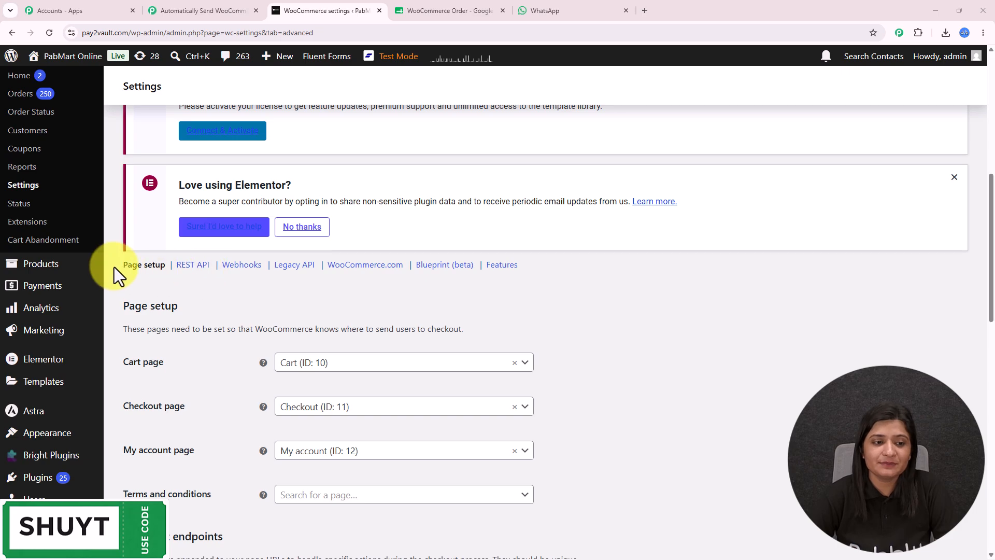
pyautogui.moveTo(523, 268); pyautogui.dragTo(294, 268)
pyautogui.click(285, 309)
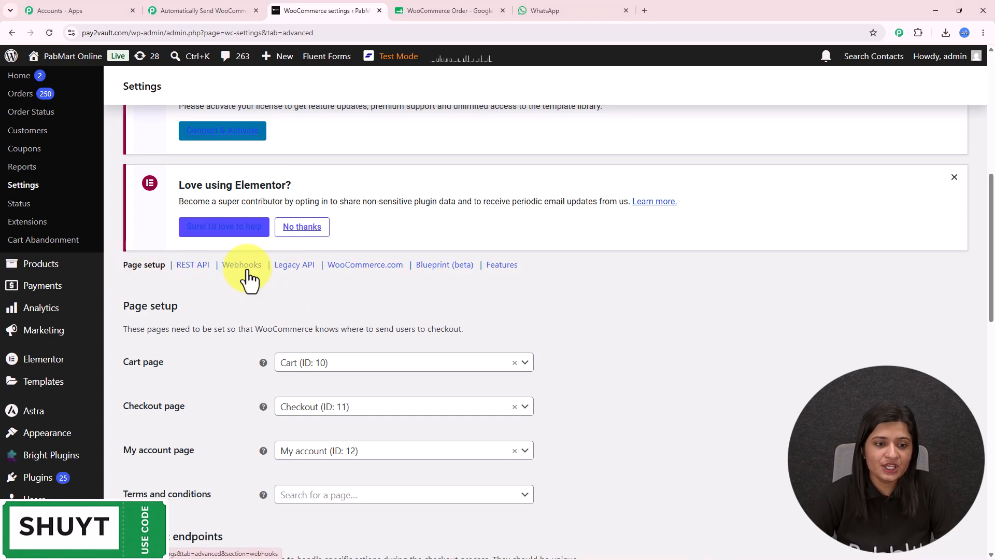
pyautogui.scroll(3, 390, 342)
pyautogui.scroll(5, 390, 342)
pyautogui.scroll(-10, 390, 342)
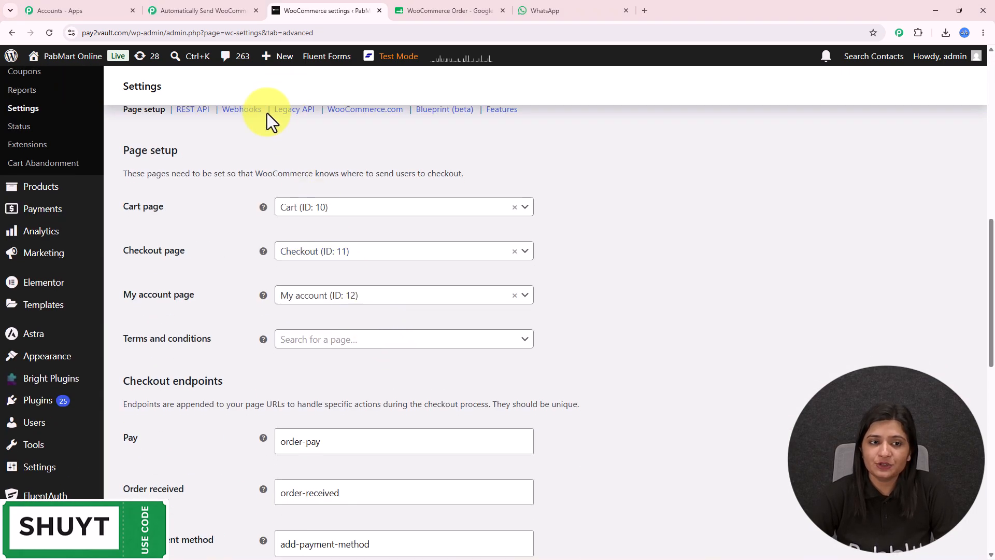
pyautogui.scroll(1, 268, 174)
pyautogui.scroll(1, 268, 174)
pyautogui.click(241, 214)
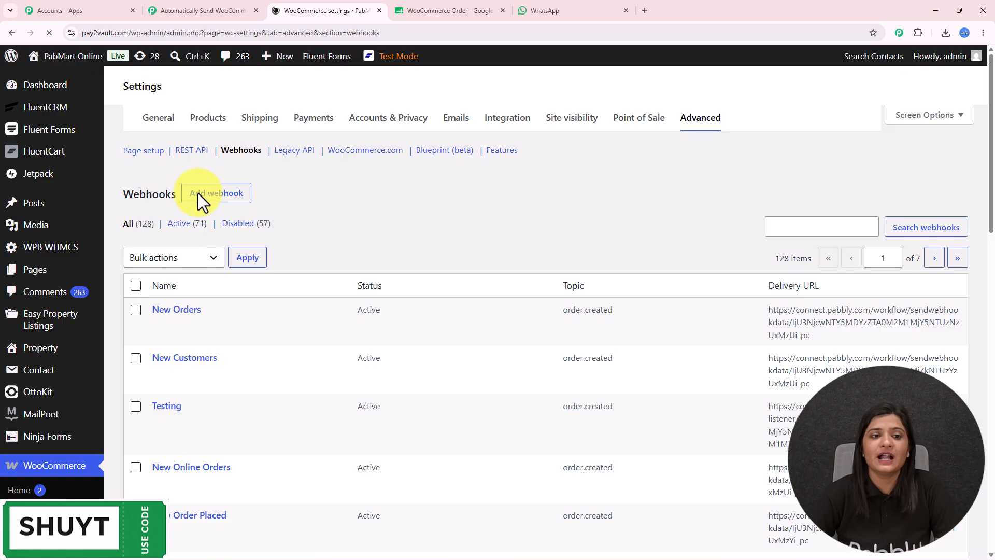
# Copy the Pabbly webhook URL and name a new WooCommerce webhook 'orders123'.
pyautogui.click(218, 9)
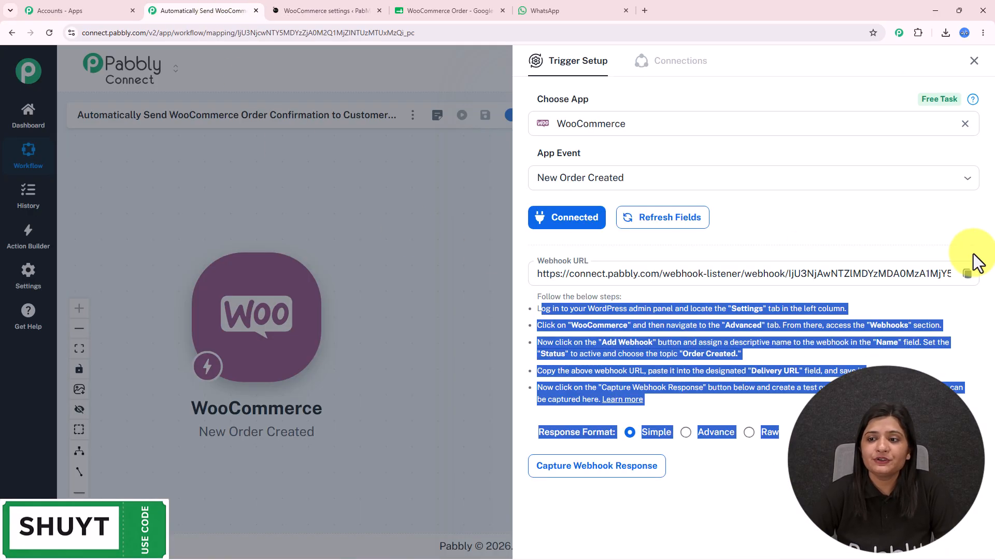
pyautogui.click(967, 274)
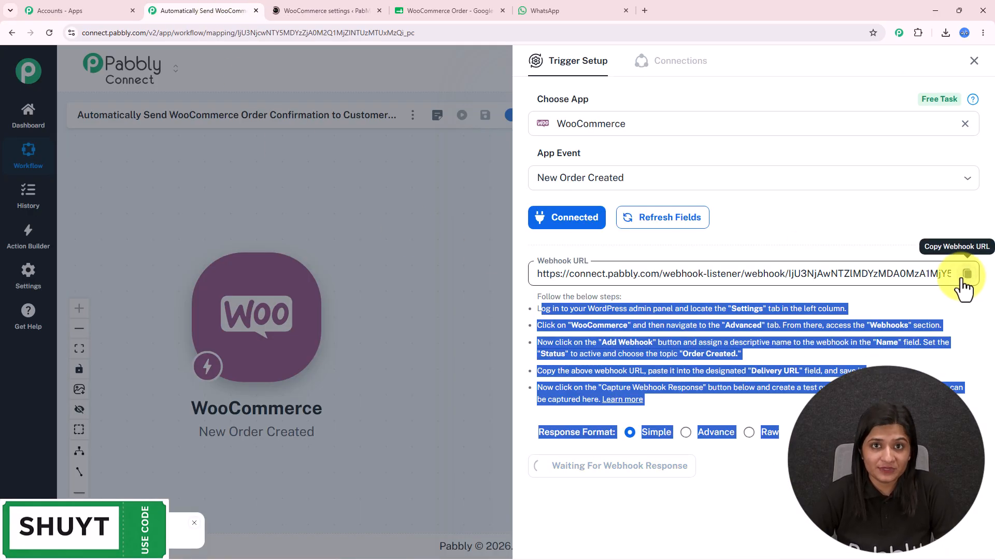
pyautogui.click(335, 7)
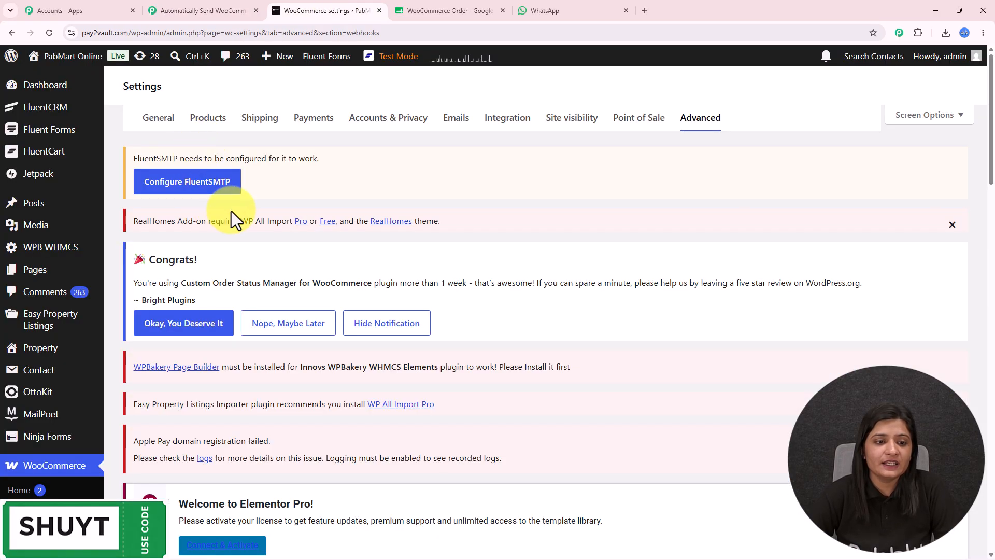
pyautogui.scroll(-5, 419, 321)
pyautogui.scroll(-5, 416, 312)
pyautogui.scroll(1, 416, 312)
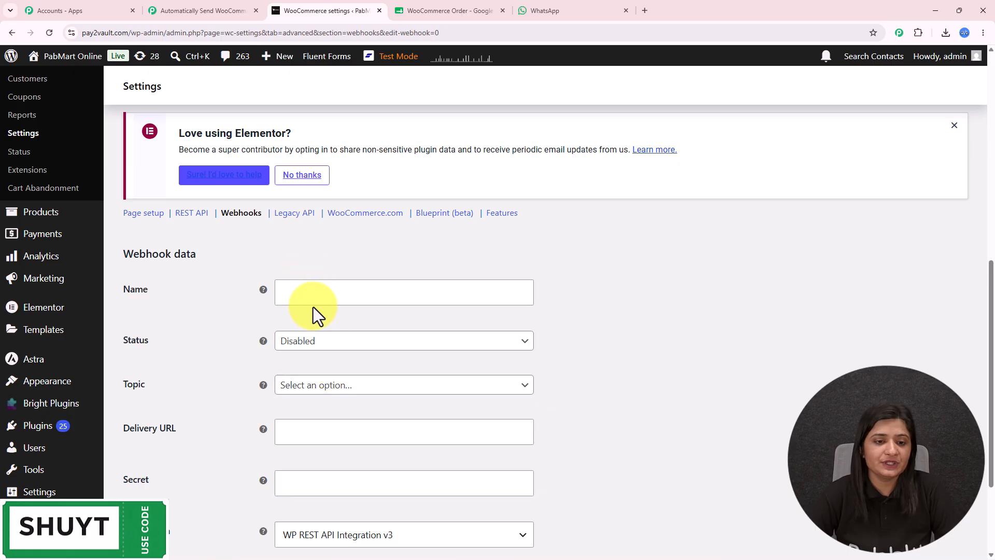
pyautogui.click(313, 297)
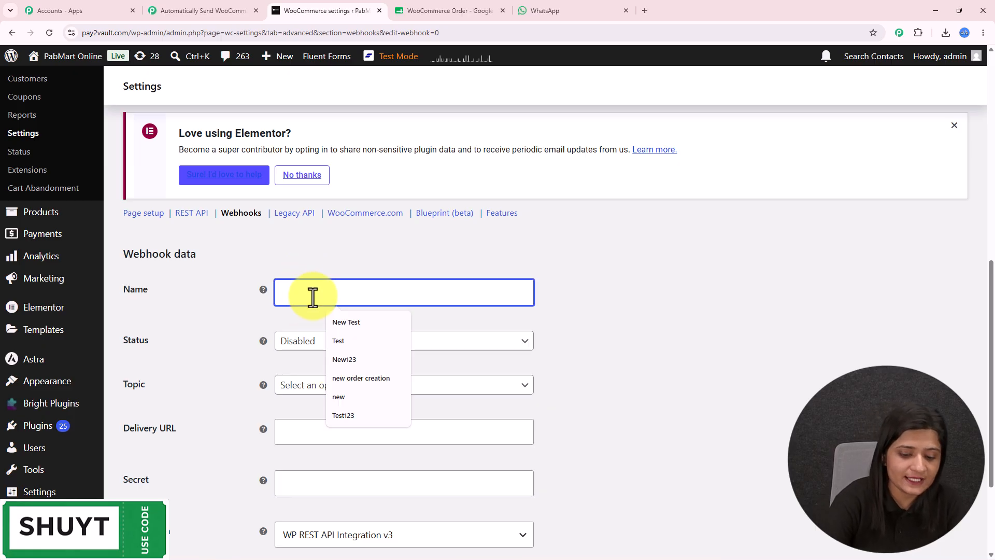
pyautogui.write('orders123')
# Set the webhook to Active with topic Order created and the pasted Pabbly delivery URL.
pyautogui.click(311, 342)
pyautogui.click(305, 360)
pyautogui.scroll(-3, 329, 218)
pyautogui.click(324, 249)
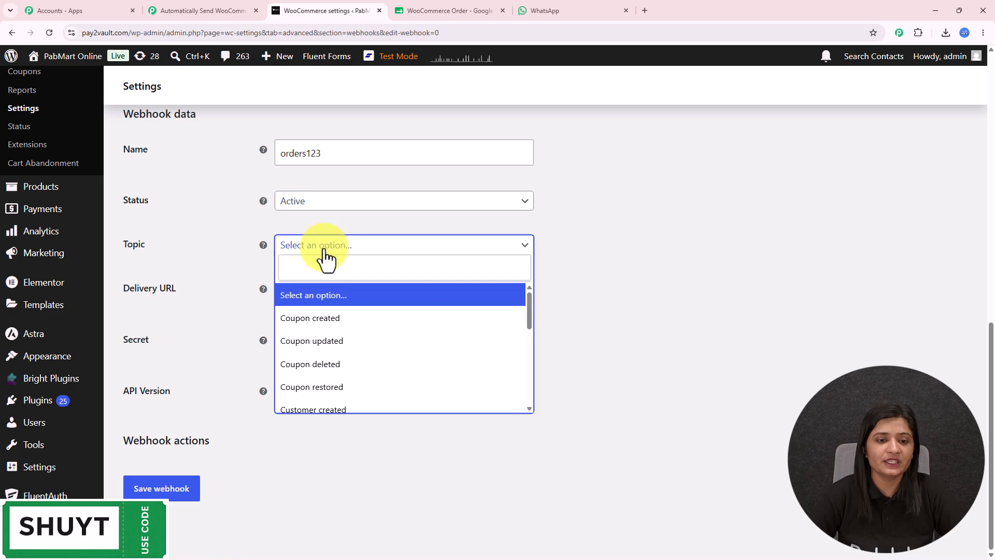
pyautogui.write('order')
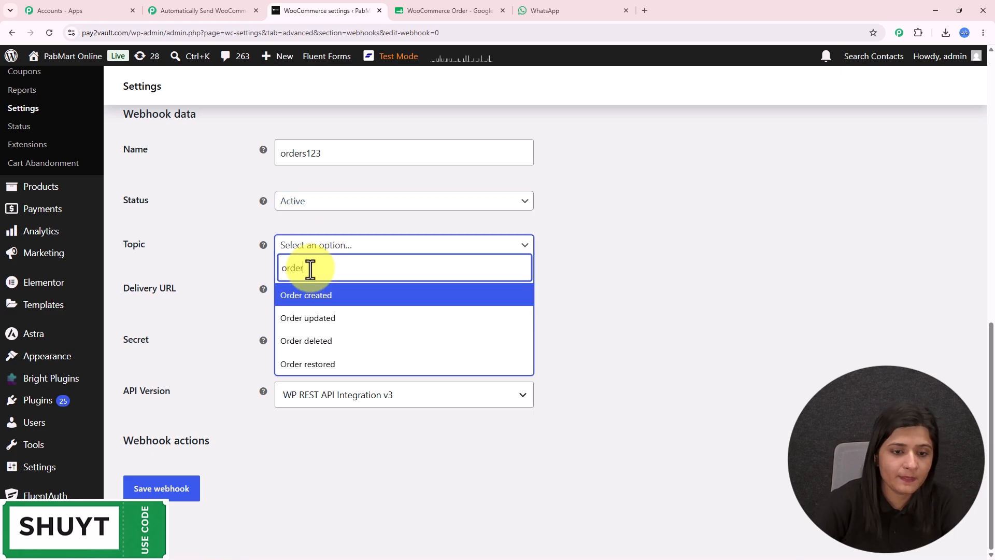
pyautogui.click(319, 293)
pyautogui.click(321, 294)
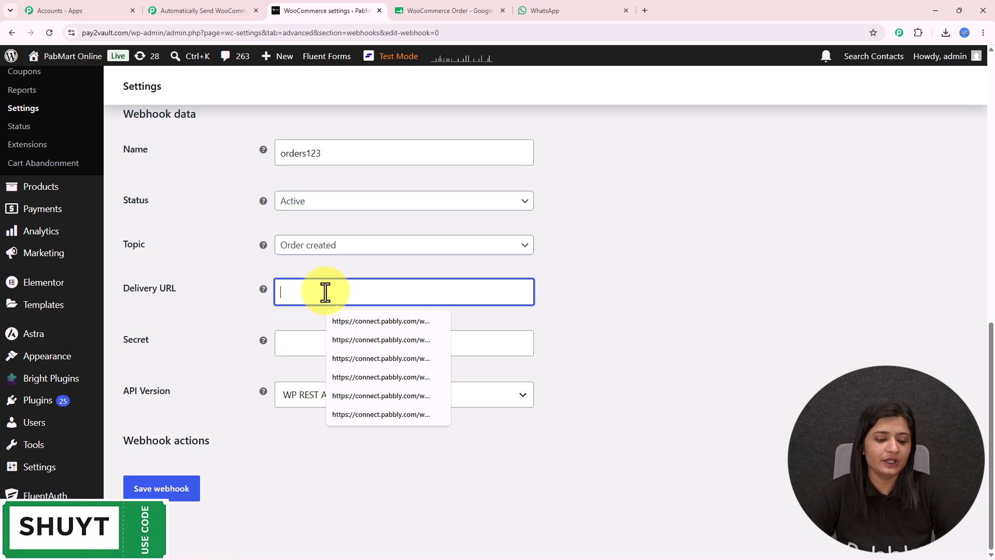
pyautogui.hotkey('ctrl', 'v')
# Enter a webhook secret, keep WP REST API Integration v3, and save the webhook.
pyautogui.click(342, 345)
pyautogui.write('123')
pyautogui.click(290, 398)
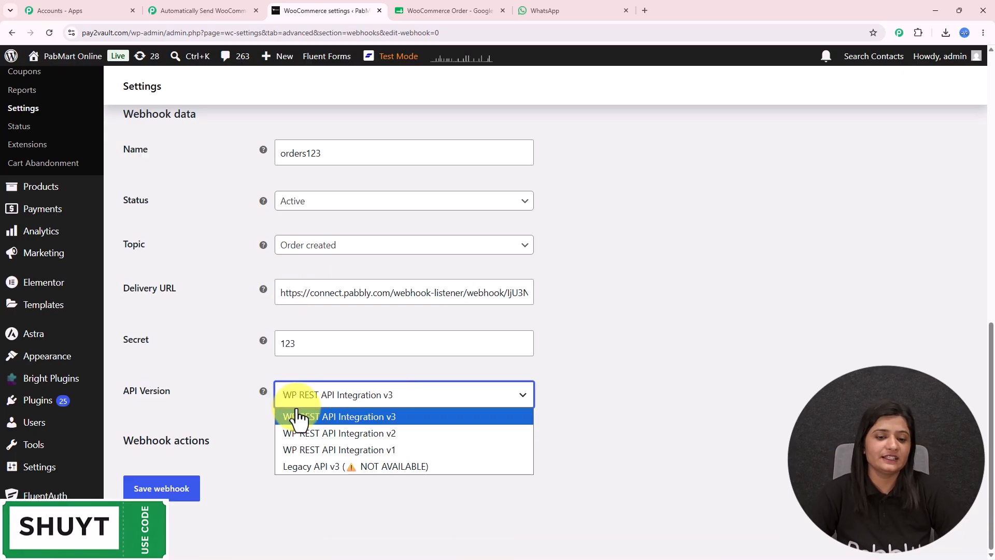
pyautogui.click(301, 416)
pyautogui.click(182, 493)
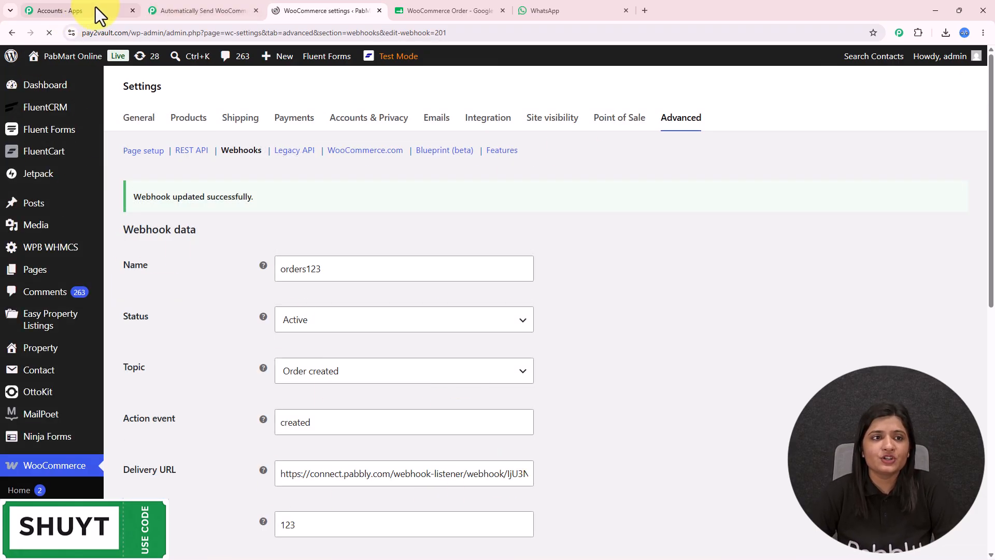
pyautogui.click(177, 10)
# Review captured Response A, then re-capture the webhook response and confirm with Yes.
pyautogui.scroll(-2, 710, 400)
pyautogui.scroll(-1, 710, 400)
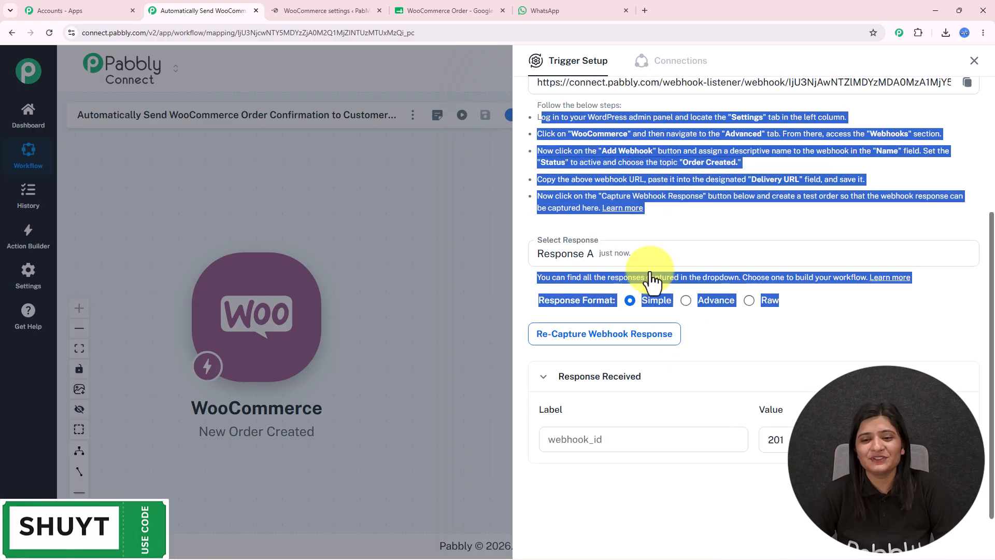
pyautogui.doubleClick(618, 441)
pyautogui.press('Tab')
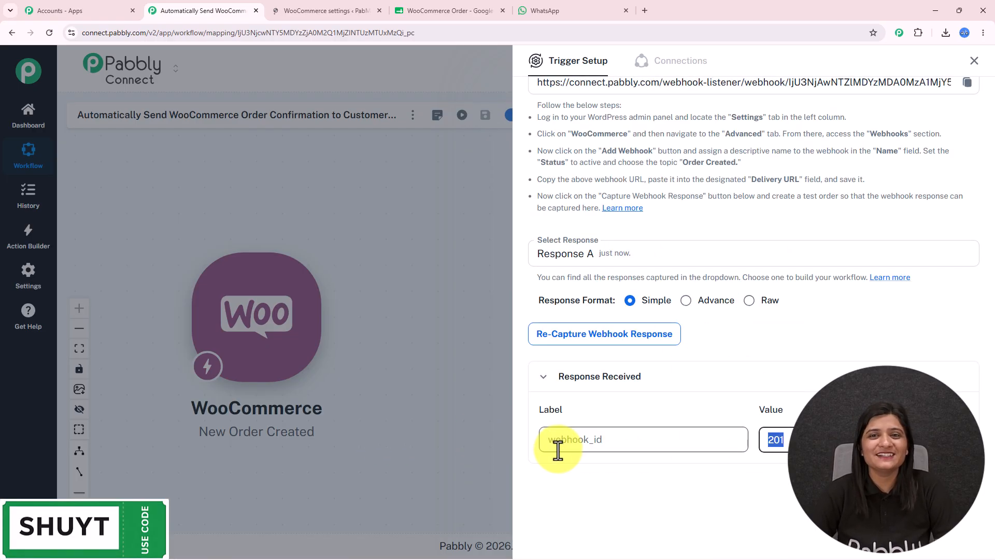
pyautogui.click(601, 337)
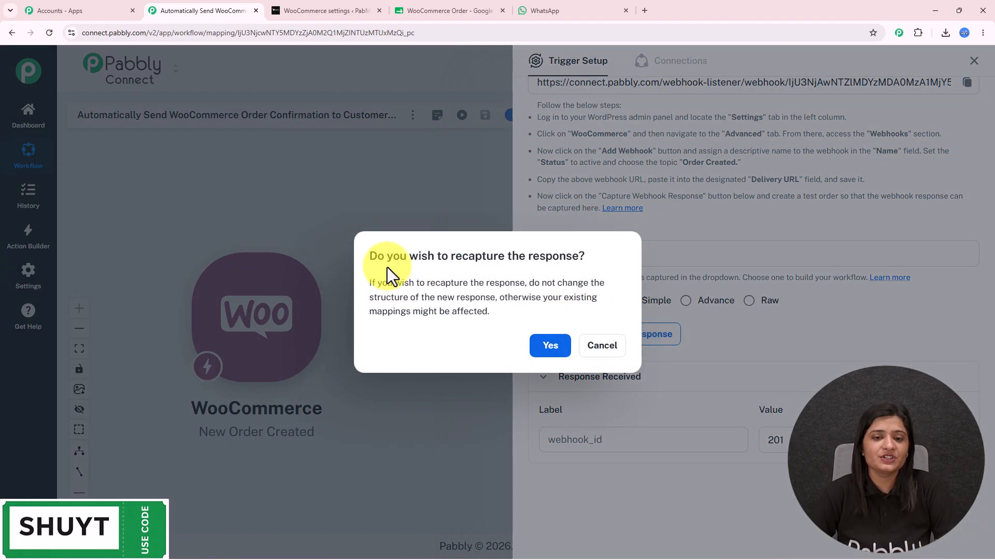
pyautogui.moveTo(392, 256); pyautogui.dragTo(583, 254)
pyautogui.click(564, 347)
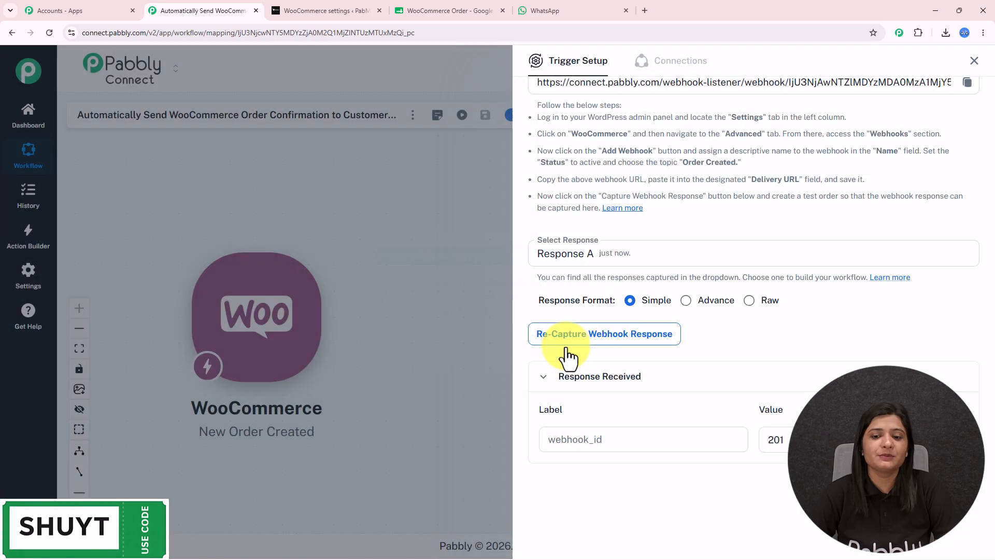
pyautogui.scroll(3, 568, 357)
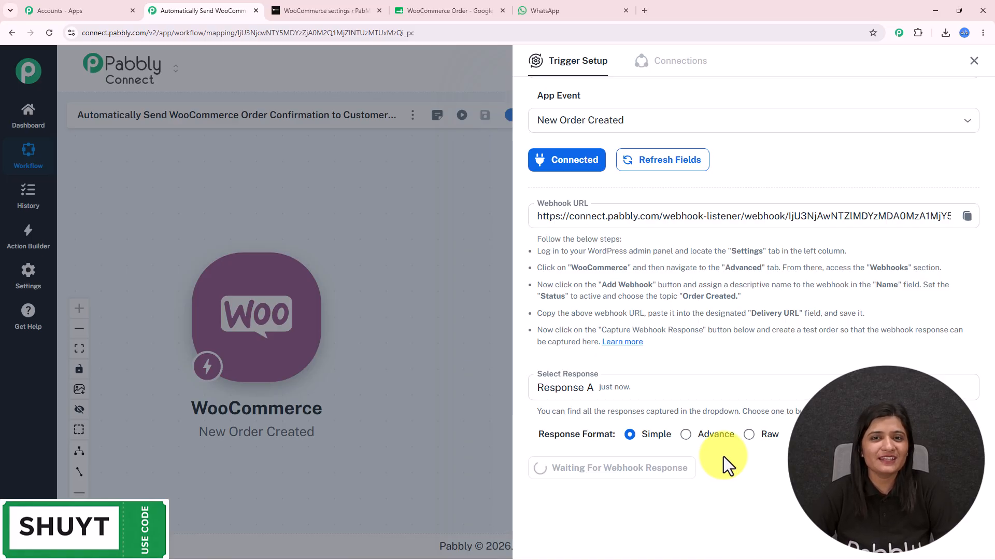
pyautogui.click(329, 2)
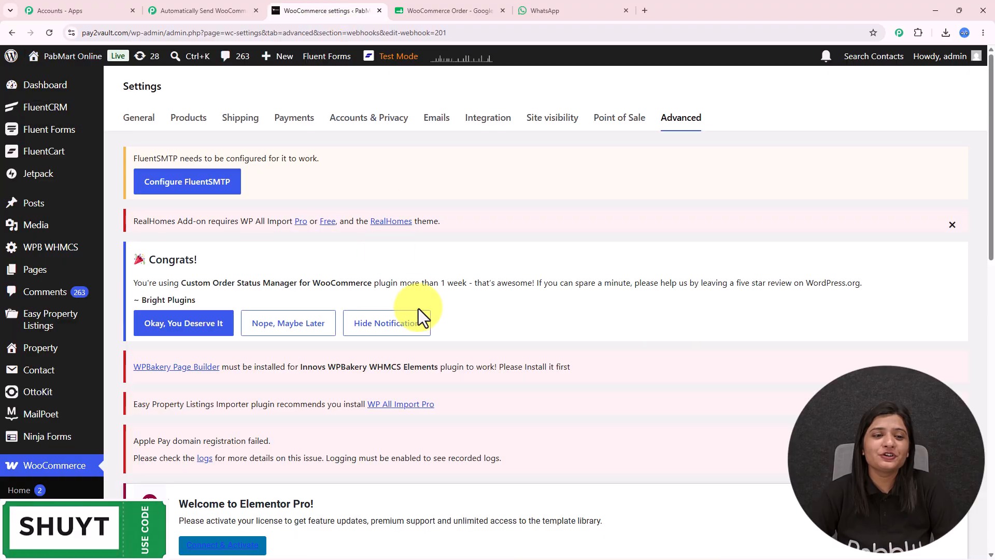
# Visit the store and add the ₹1,999.00 Crescent Moon Pendant to the cart.
pyautogui.scroll(-1, 418, 308)
pyautogui.scroll(-3, 419, 309)
pyautogui.scroll(4, 418, 309)
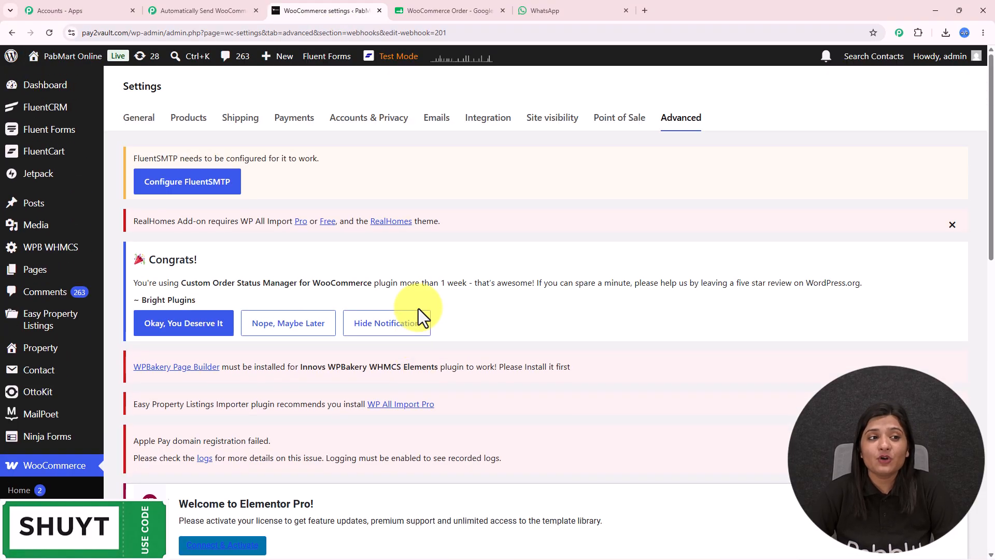
pyautogui.moveTo(45, 58)
pyautogui.click(57, 98)
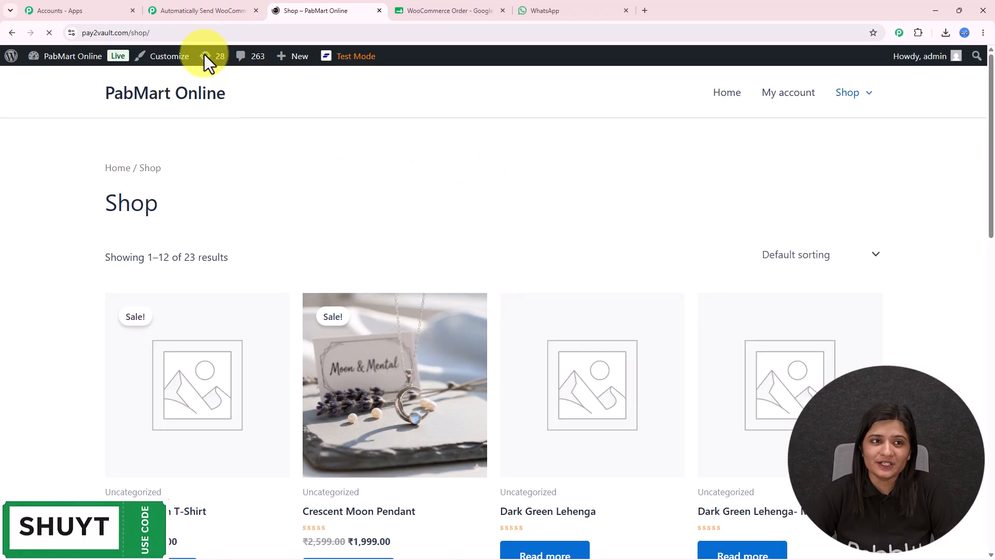
pyautogui.scroll(-3, 536, 308)
pyautogui.scroll(-1, 540, 305)
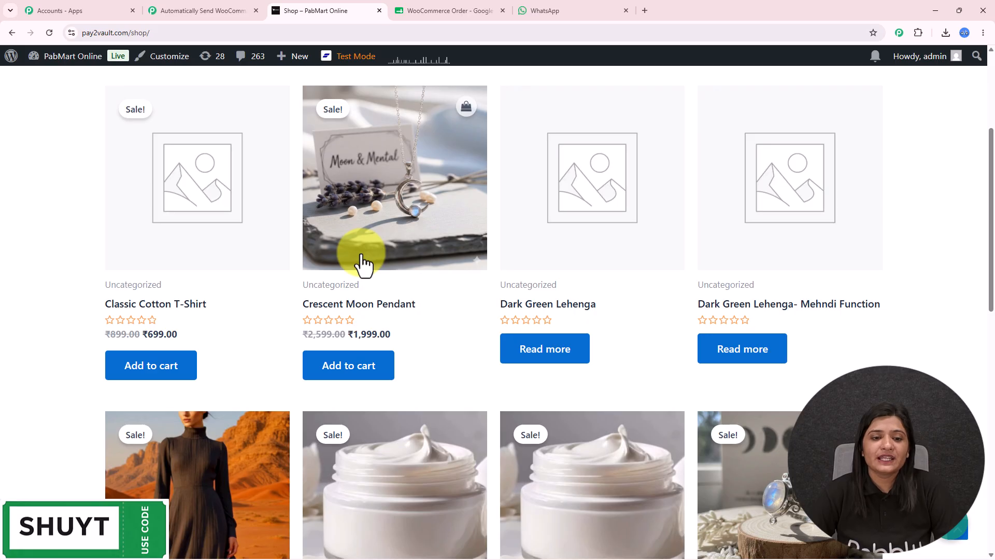
pyautogui.click(380, 234)
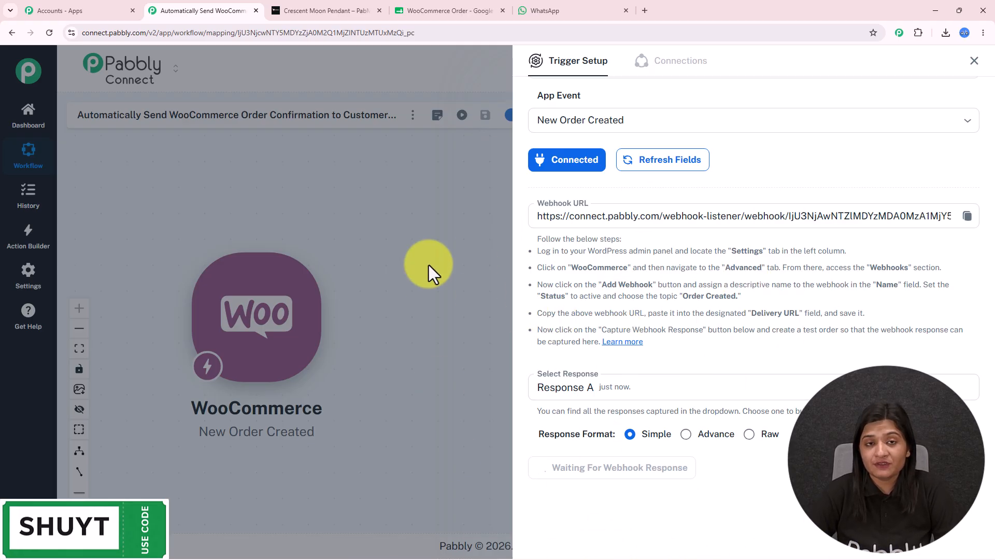
pyautogui.click(344, 10)
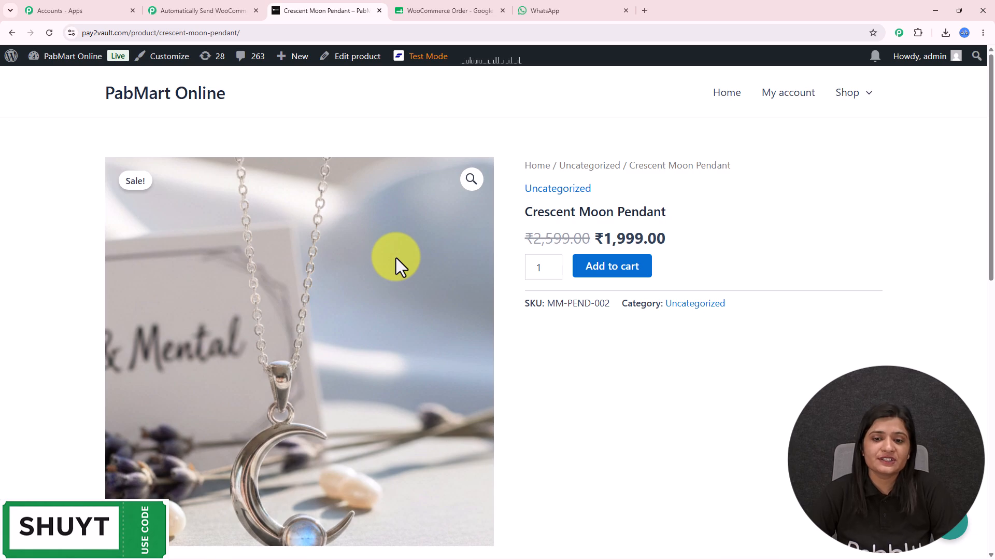
pyautogui.click(616, 270)
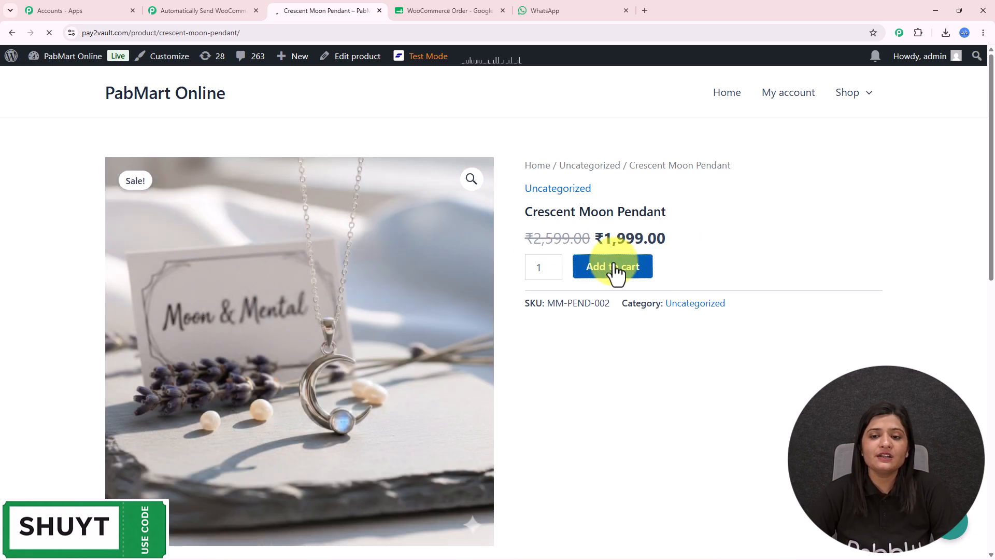
# Fill in the customer's e-mail address on the checkout form.
pyautogui.scroll(-4, 226, 318)
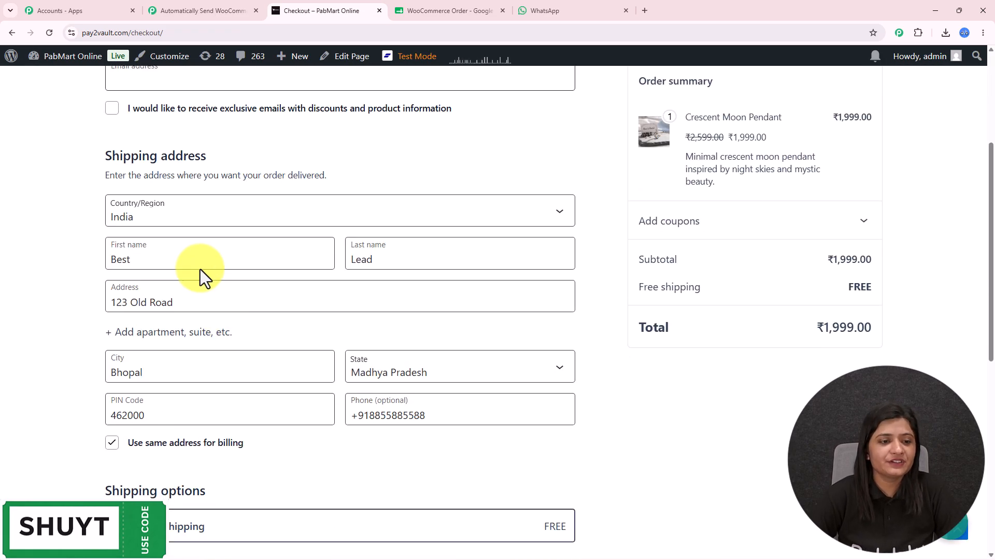
pyautogui.moveTo(188, 262); pyautogui.dragTo(1, 263)
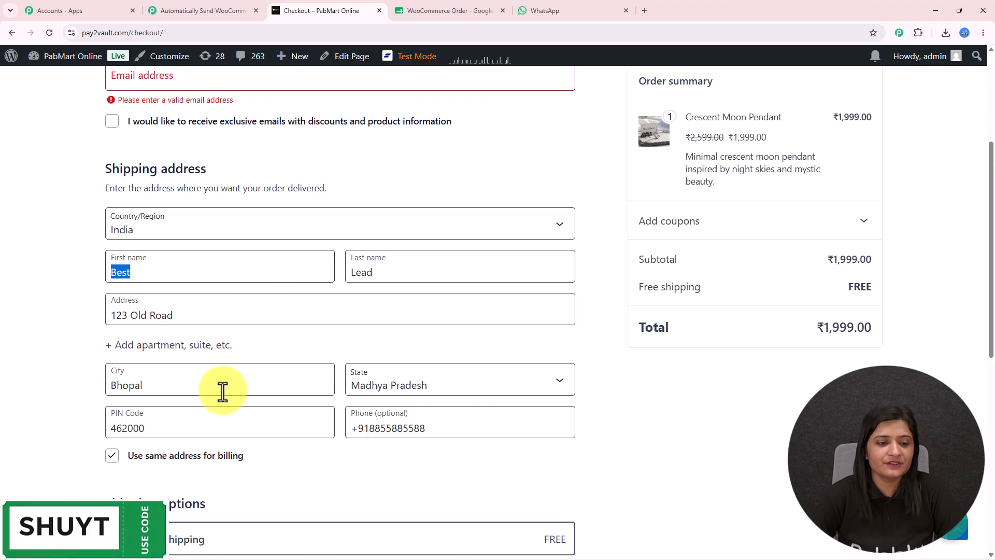
pyautogui.scroll(-4, 284, 391)
pyautogui.scroll(5, 285, 391)
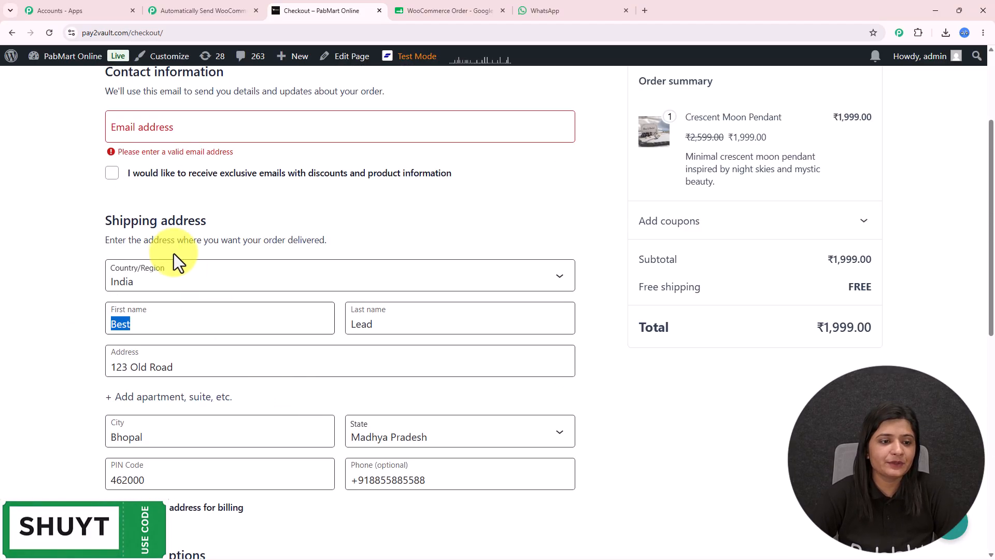
pyautogui.click(164, 126)
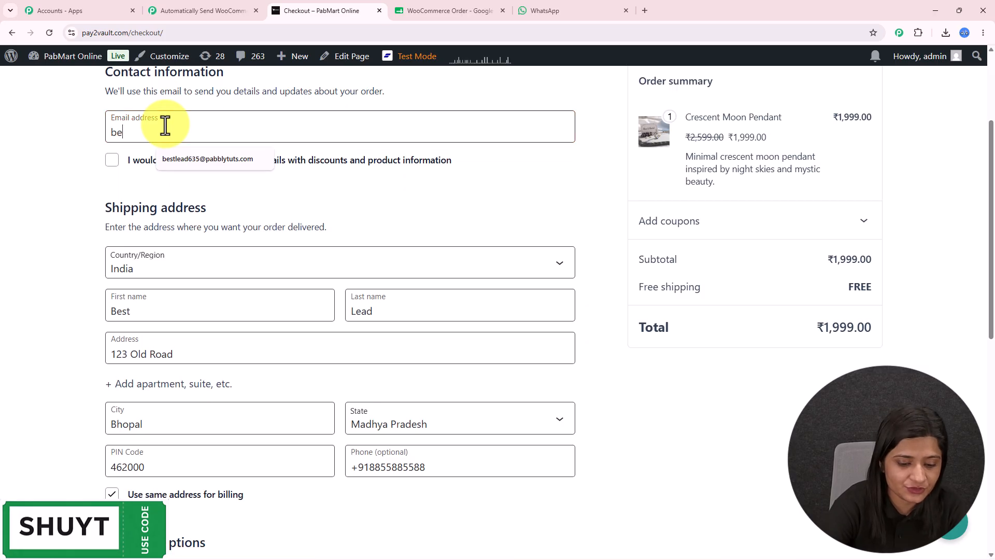
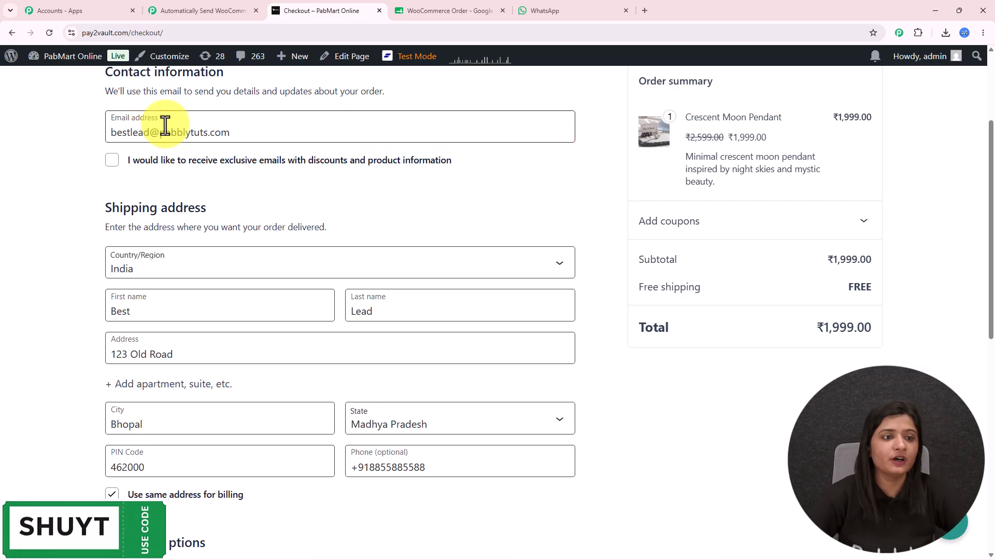
# Place the ₹1,999.00 cash-on-delivery test order and review the Order received page.
pyautogui.scroll(-9, 166, 202)
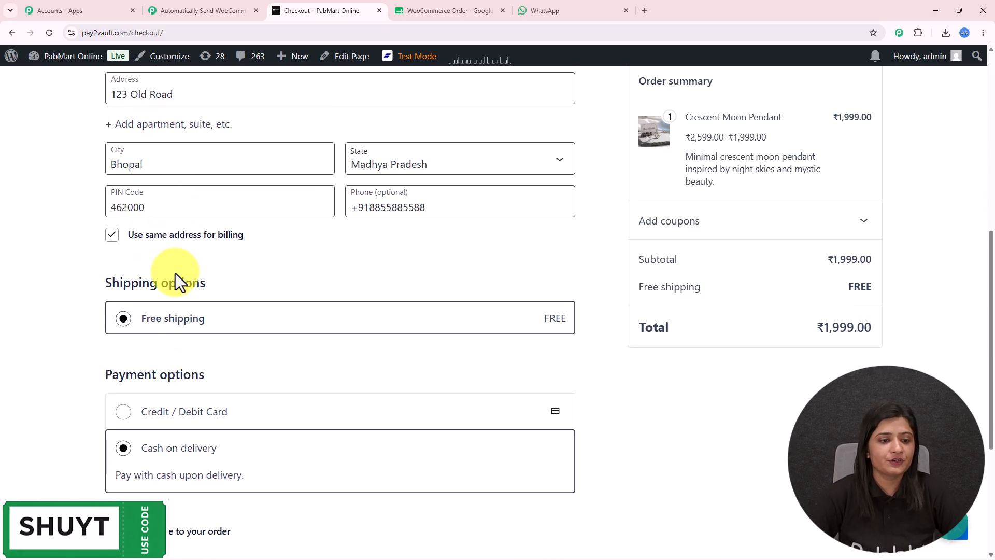
pyautogui.scroll(3, 175, 273)
pyautogui.scroll(-2, 175, 273)
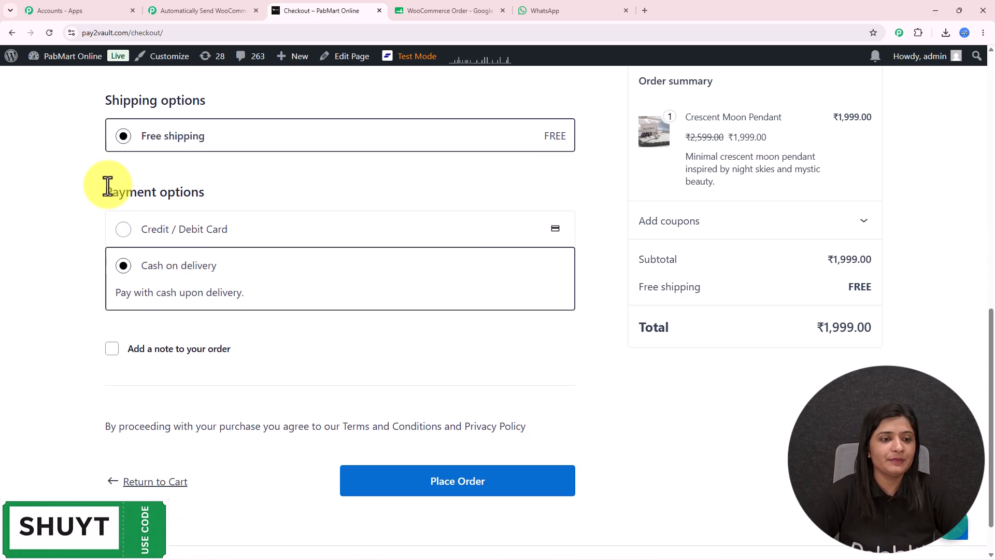
pyautogui.moveTo(106, 192); pyautogui.dragTo(319, 209)
pyautogui.scroll(-1, 314, 241)
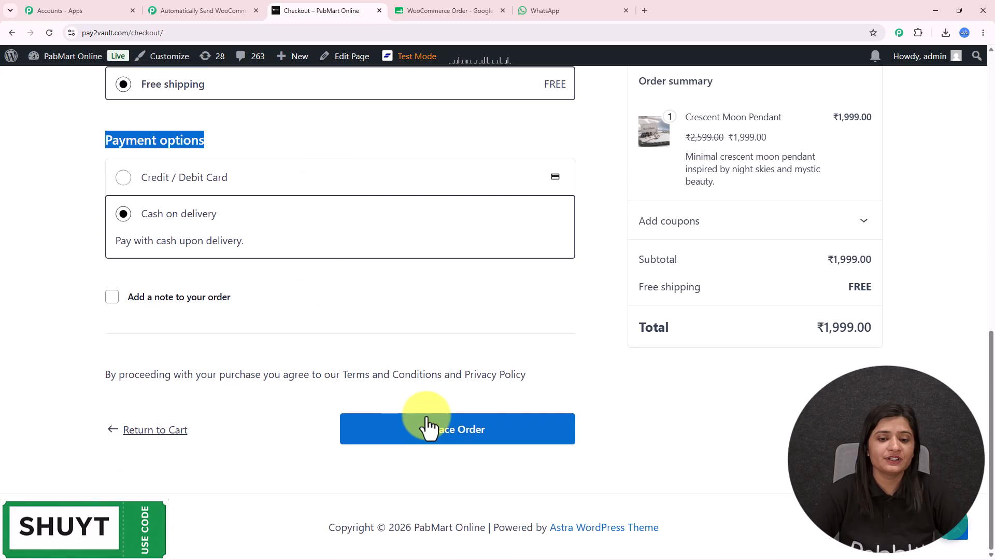
pyautogui.click(452, 442)
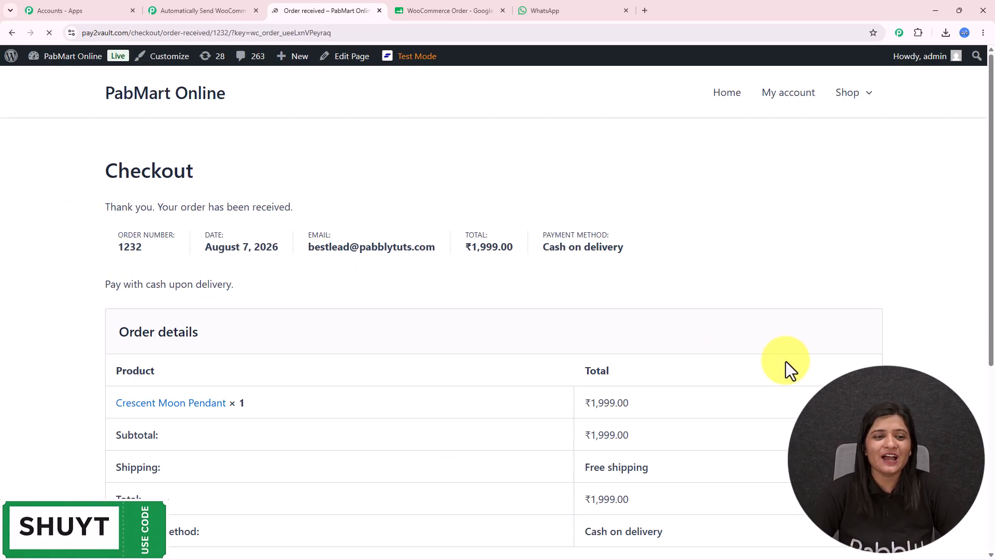
pyautogui.scroll(-5, 774, 362)
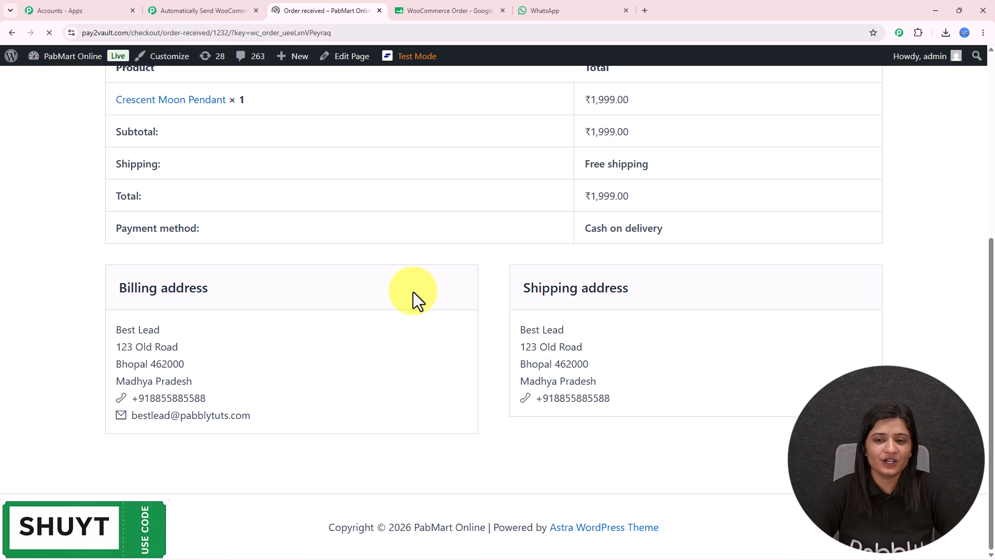
pyautogui.scroll(4, 491, 292)
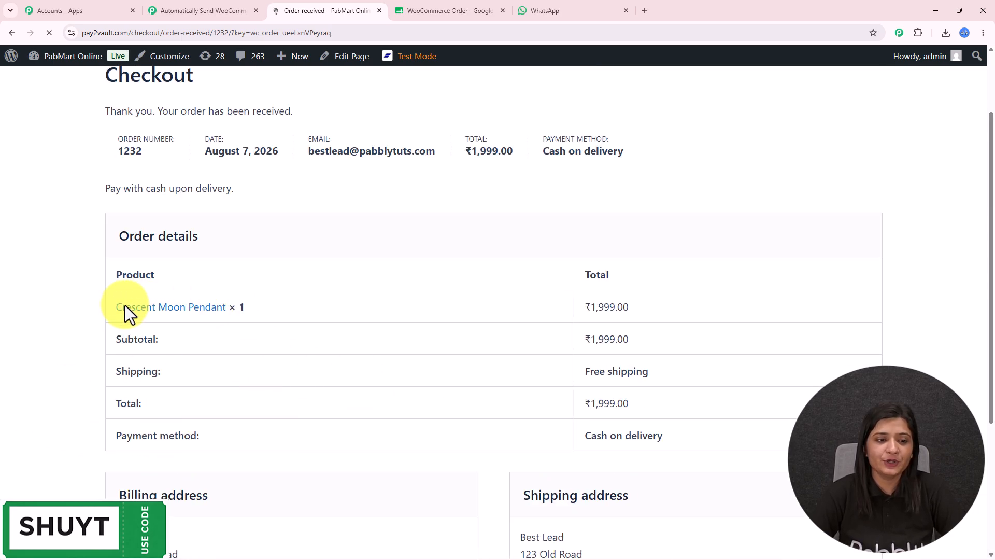
pyautogui.scroll(-4, 477, 358)
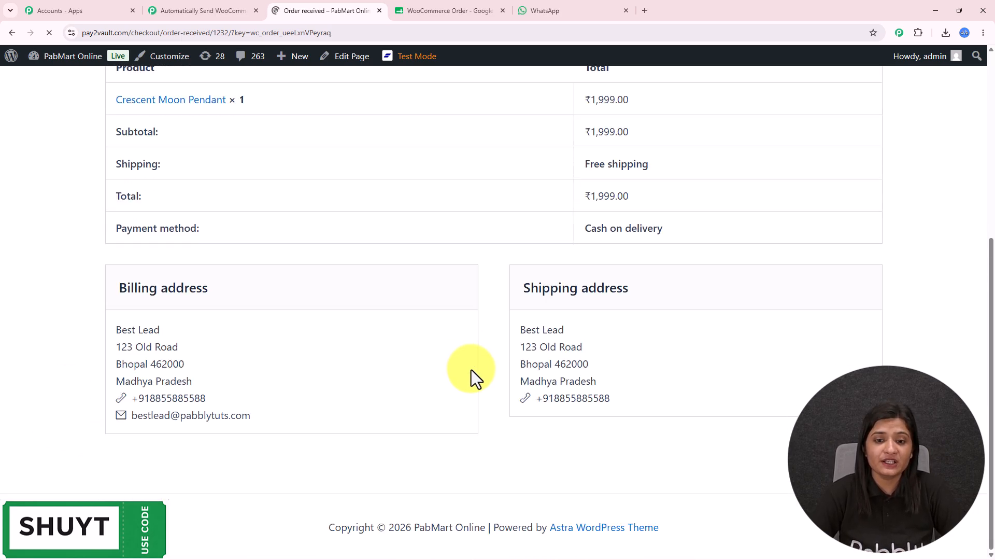
pyautogui.click(171, 10)
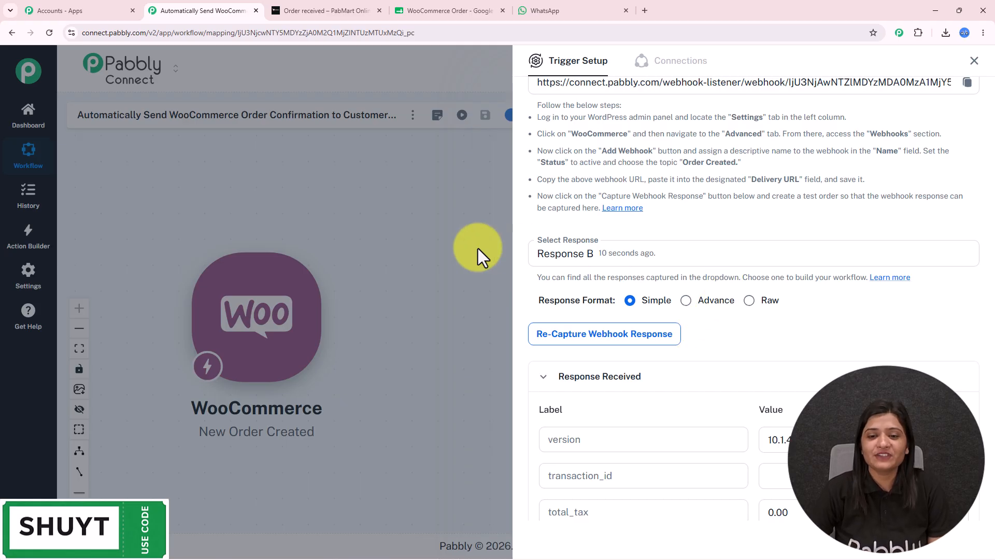
# Review the captured webhook response, picking out the shipping phone and postcode values.
pyautogui.scroll(-10, 812, 285)
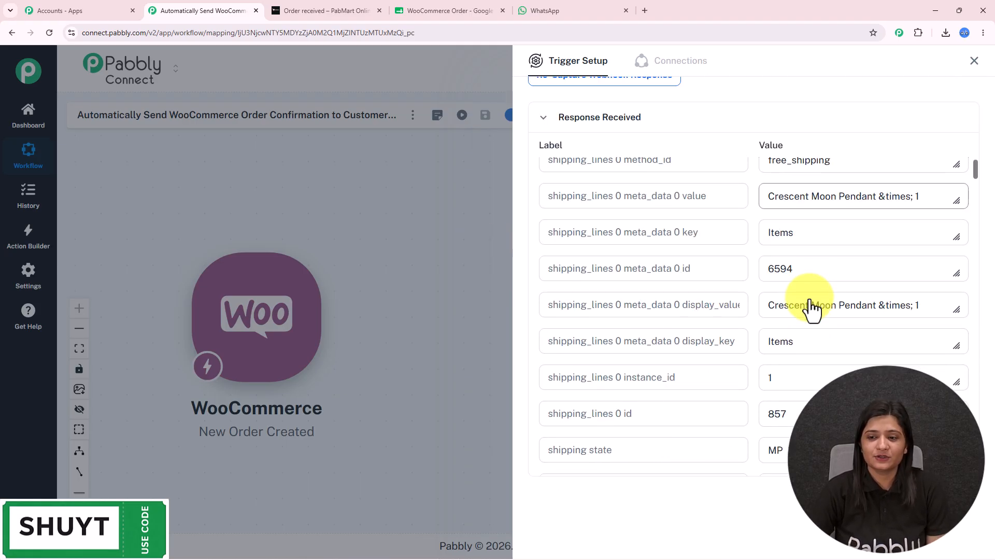
pyautogui.scroll(3, 807, 298)
pyautogui.moveTo(939, 361); pyautogui.dragTo(684, 360)
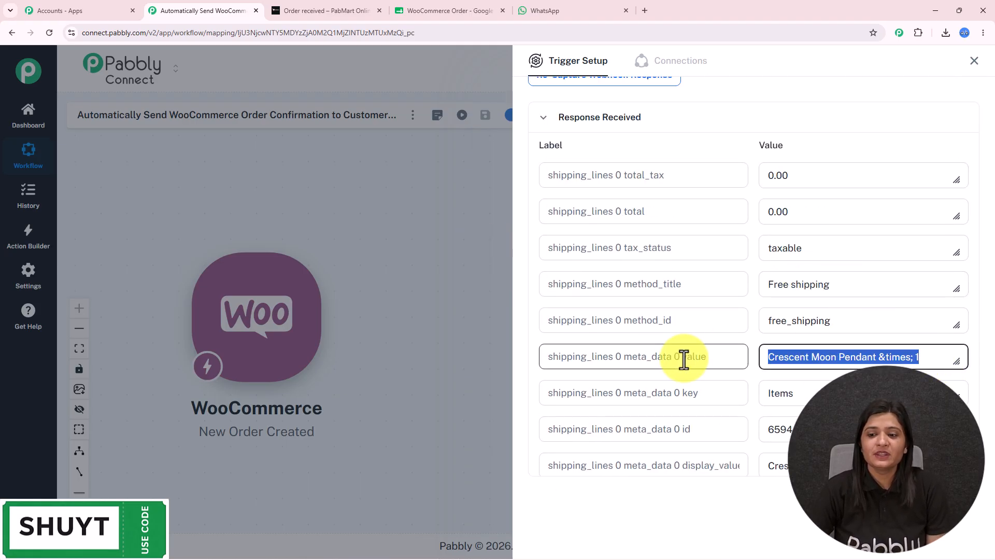
pyautogui.scroll(-4, 808, 270)
pyautogui.scroll(-4, 802, 263)
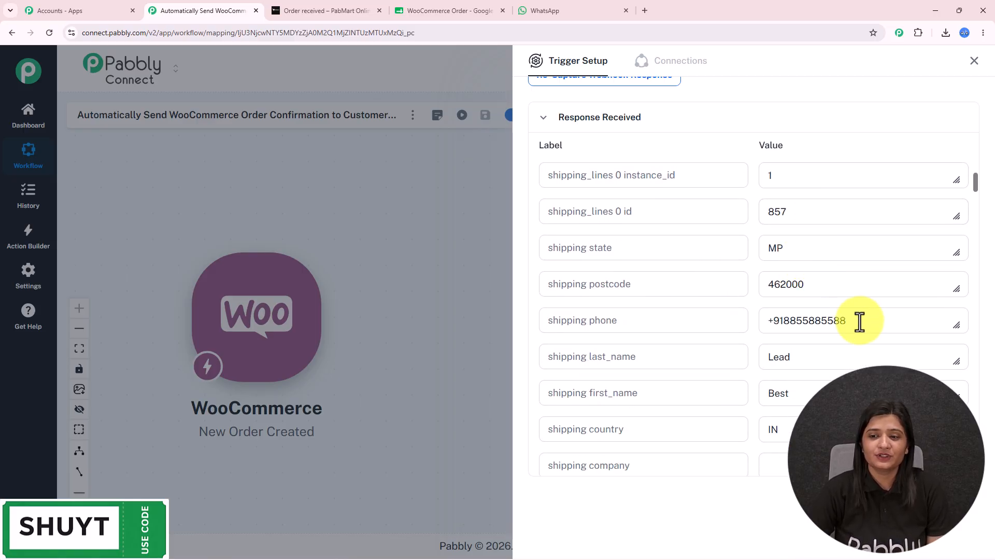
pyautogui.moveTo(859, 322); pyautogui.dragTo(596, 327)
pyautogui.moveTo(806, 284); pyautogui.dragTo(588, 296)
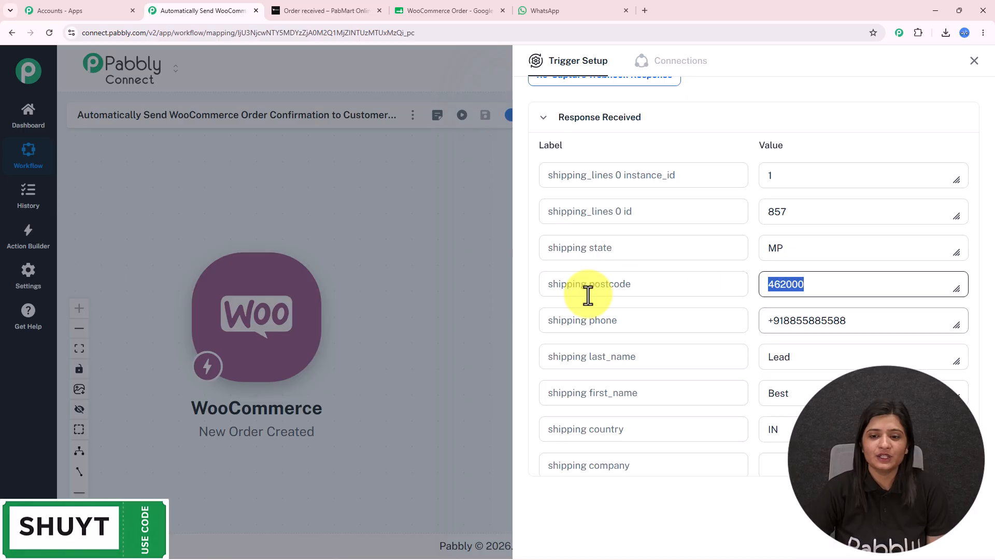
pyautogui.moveTo(818, 247); pyautogui.dragTo(605, 246)
# Check the remaining captured order fields down to the order total 1999.00.
pyautogui.scroll(-3, 840, 249)
pyautogui.moveTo(824, 239); pyautogui.dragTo(736, 238)
pyautogui.moveTo(831, 201); pyautogui.dragTo(672, 252)
pyautogui.scroll(-2, 779, 298)
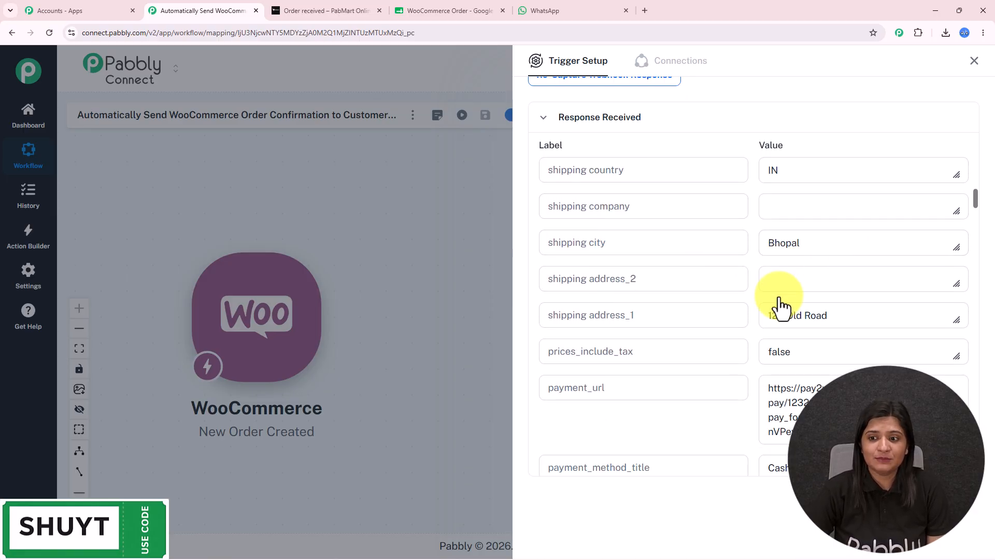
pyautogui.moveTo(855, 318); pyautogui.dragTo(648, 322)
pyautogui.scroll(-6, 808, 328)
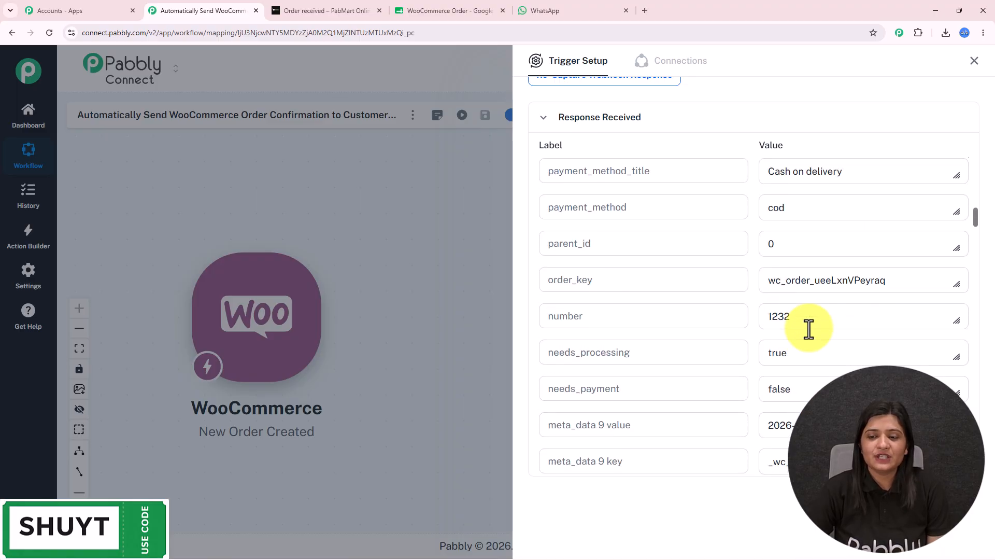
pyautogui.scroll(2, 869, 282)
pyautogui.moveTo(869, 265); pyautogui.dragTo(507, 309)
pyautogui.scroll(-4, 789, 383)
pyautogui.scroll(20, 791, 382)
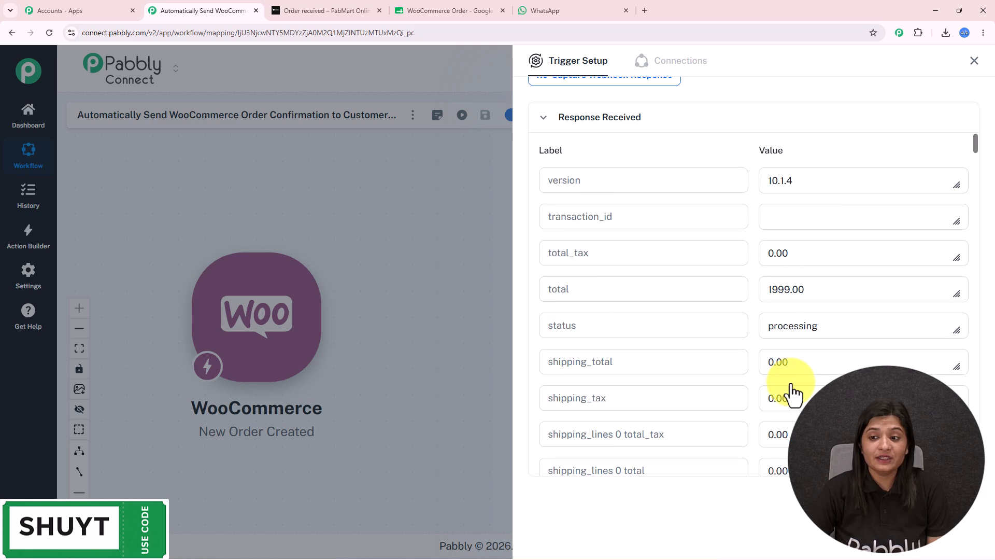
pyautogui.moveTo(808, 290); pyautogui.dragTo(490, 295)
# Match the 1999.00 total against the order confirmation page, then close the WooCommerce trigger setup.
pyautogui.hotkey('ctrl', 'Tab')
pyautogui.moveTo(660, 194); pyautogui.dragTo(426, 192)
pyautogui.moveTo(322, 416); pyautogui.dragTo(7, 322)
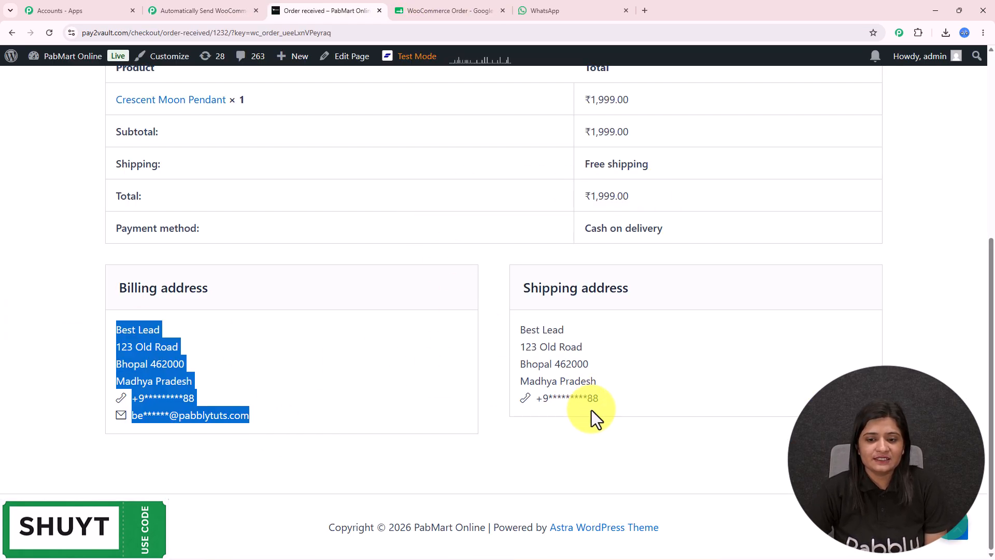
pyautogui.moveTo(589, 413); pyautogui.dragTo(338, 262)
pyautogui.scroll(5, 337, 328)
pyautogui.scroll(1, 337, 328)
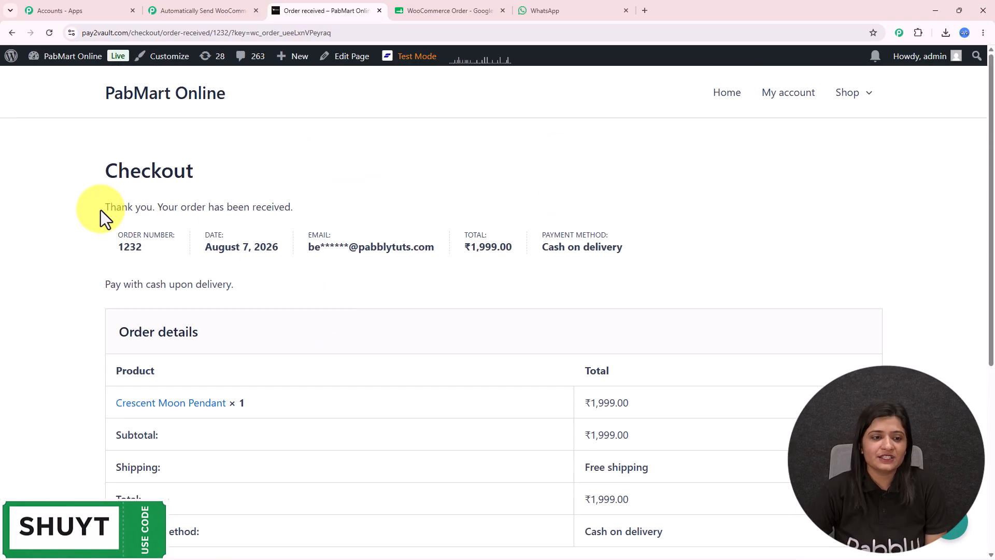
pyautogui.click(214, 4)
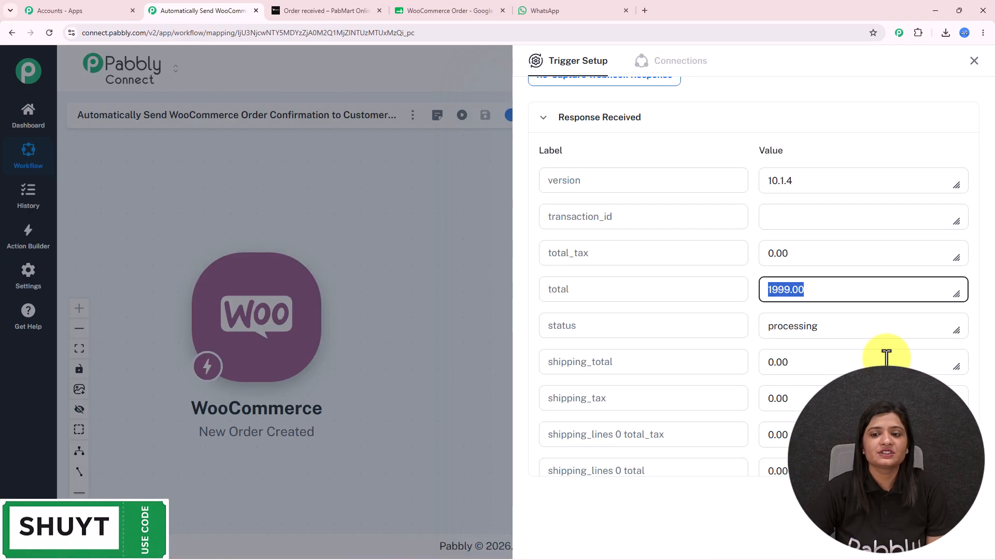
pyautogui.click(974, 61)
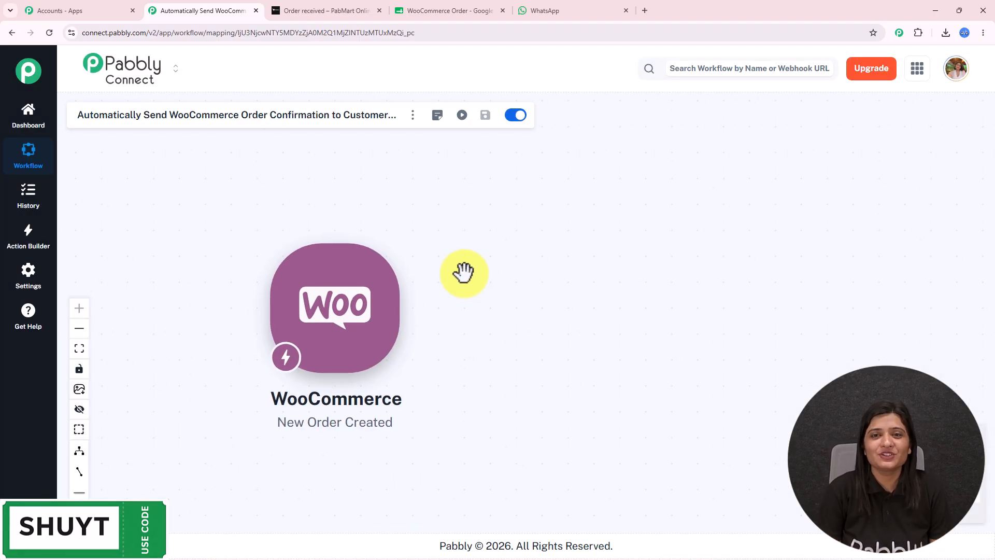
# Add a Google Sheets action with the Add New Row event after the WooCommerce trigger.
pyautogui.moveTo(390, 327)
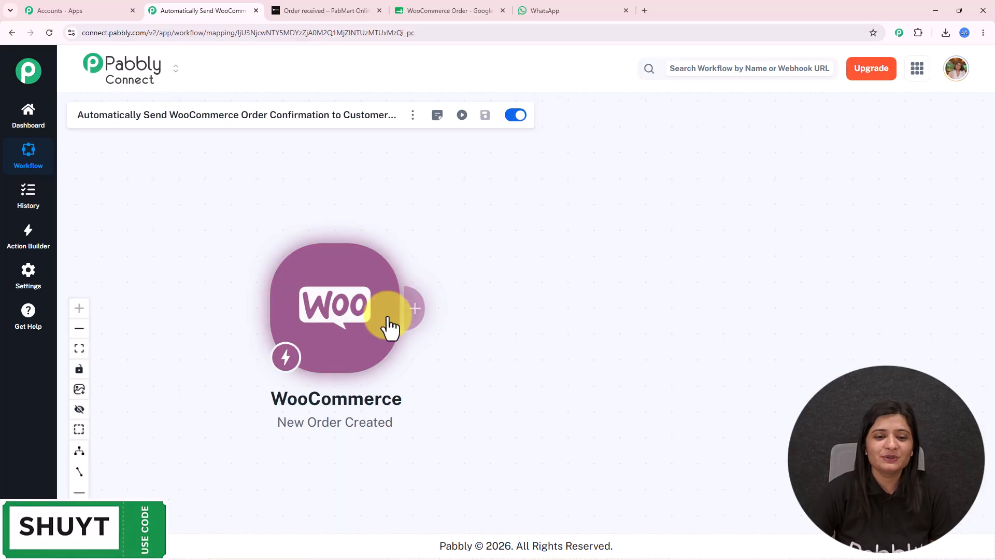
pyautogui.click(411, 323)
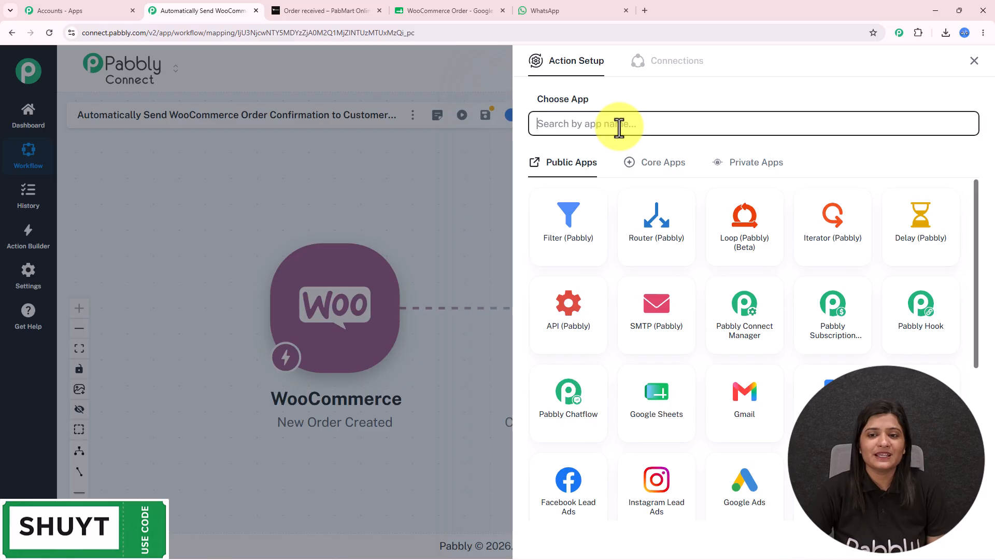
pyautogui.click(655, 394)
pyautogui.click(622, 178)
pyautogui.click(624, 225)
# Create a new Google Sheets connection by signing in with Google and allowing access.
pyautogui.click(554, 218)
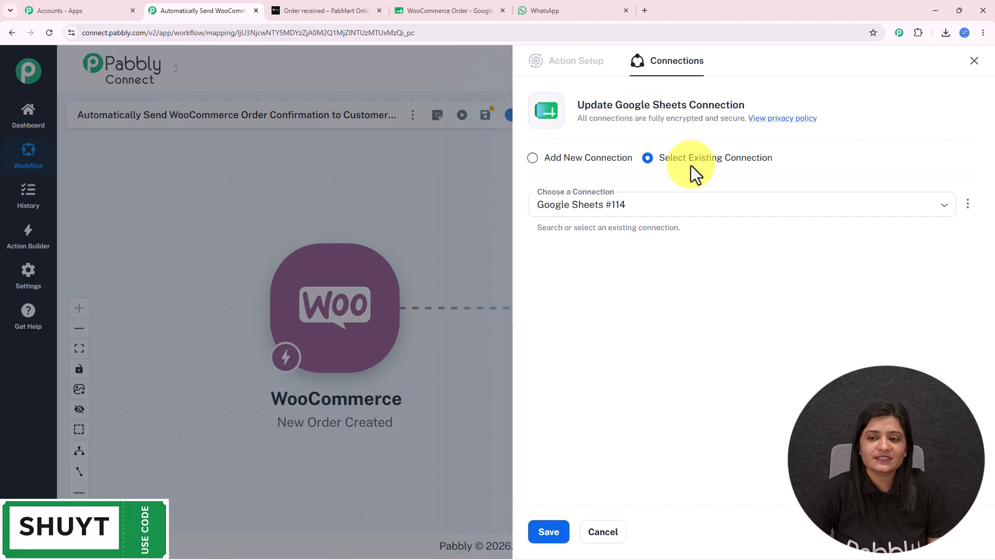
pyautogui.click(593, 159)
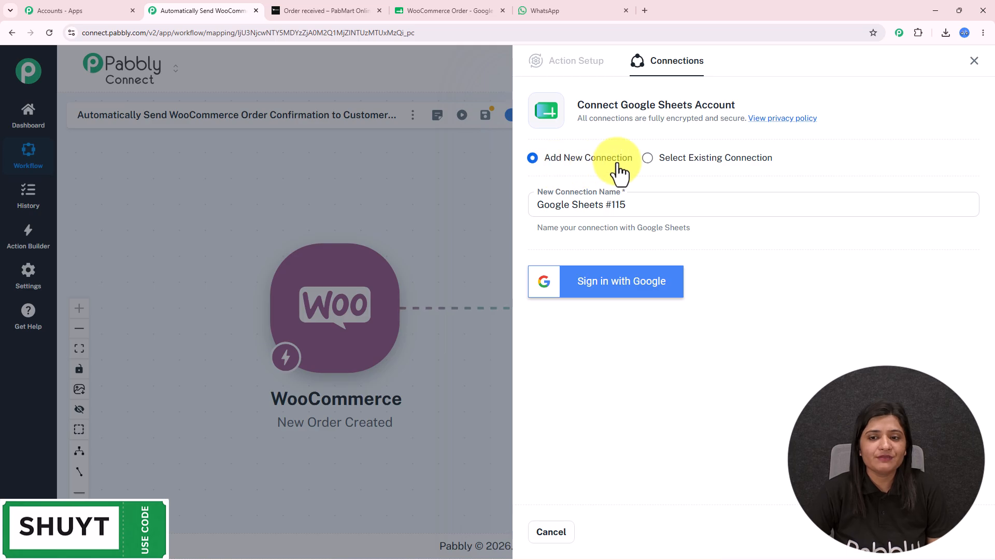
pyautogui.click(625, 297)
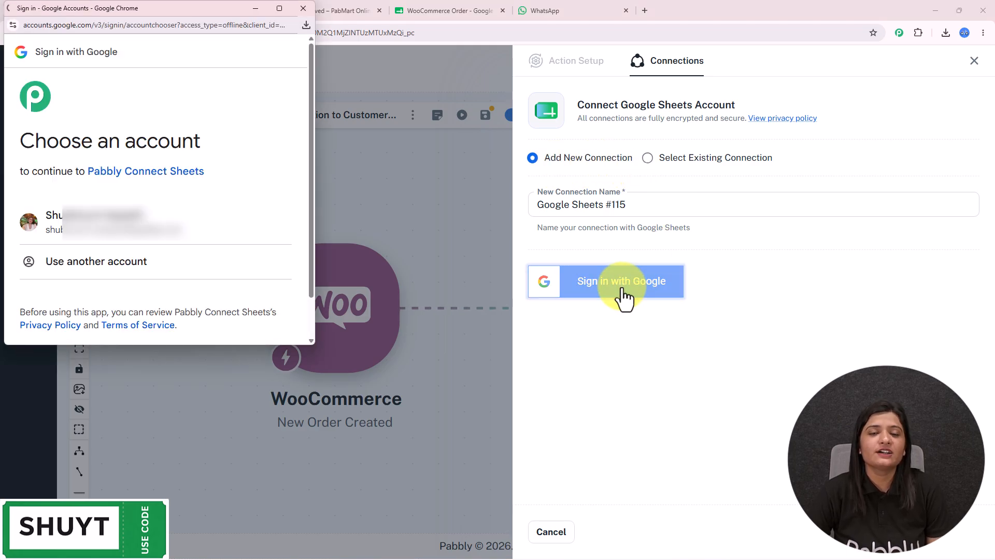
pyautogui.click(145, 240)
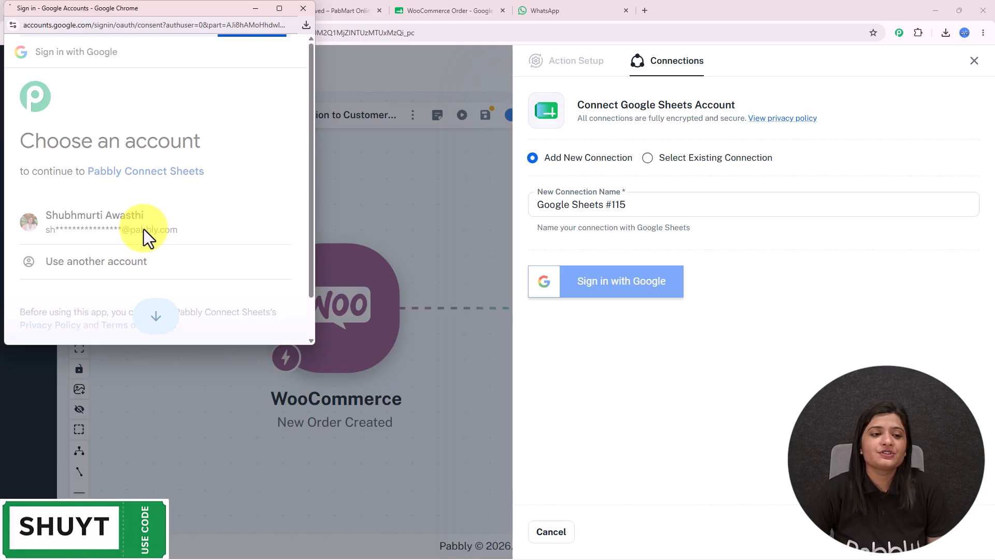
pyautogui.scroll(-5, 144, 229)
pyautogui.click(223, 279)
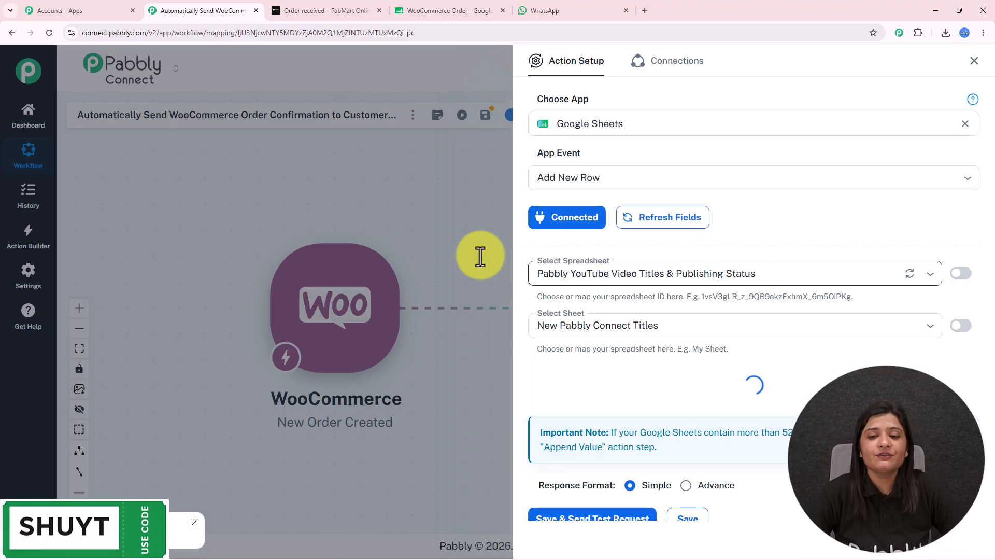
# Target Sheet1 of the WooCommerce Order spreadsheet, comparing its column headers with the loaded fields.
pyautogui.click(444, 2)
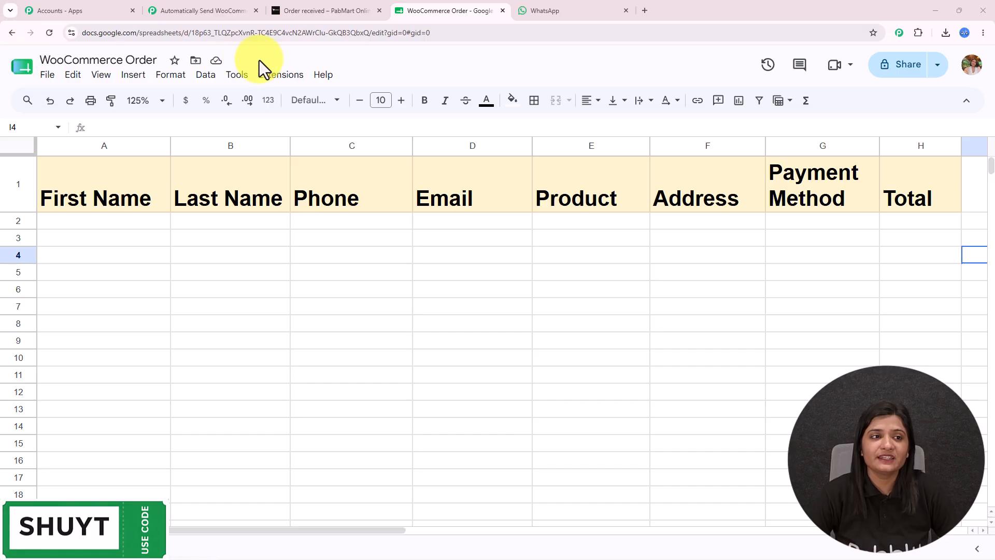
pyautogui.click(247, 5)
pyautogui.click(622, 280)
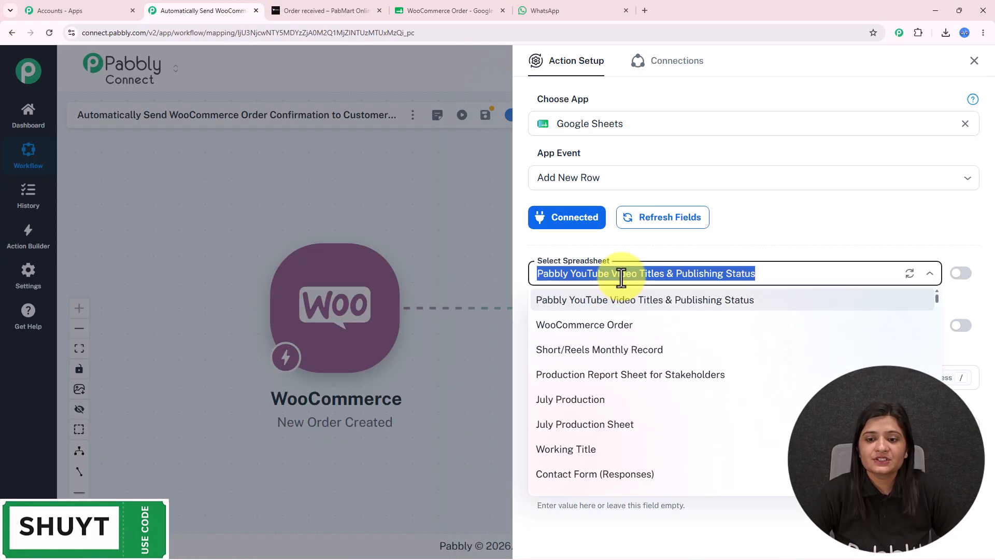
pyautogui.click(621, 328)
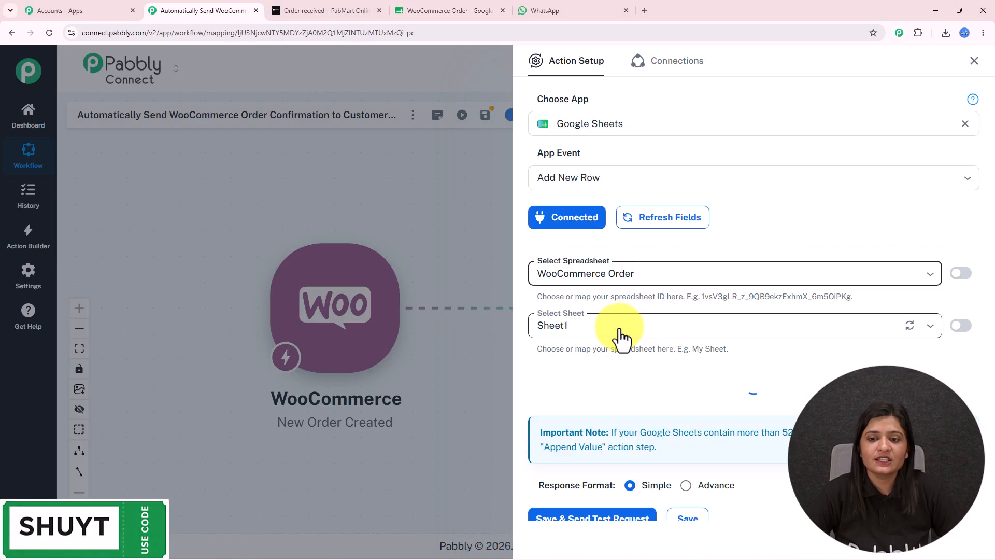
pyautogui.scroll(-4, 674, 311)
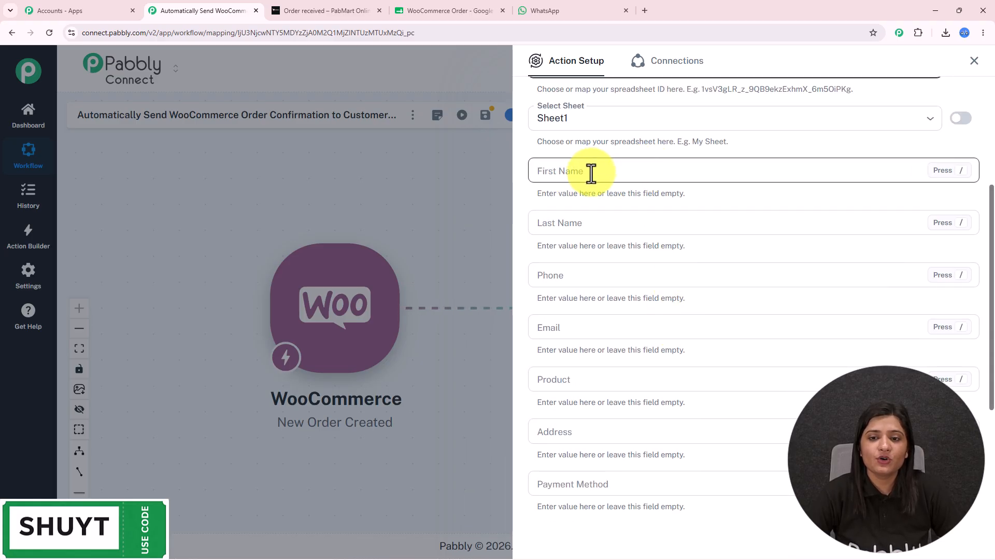
pyautogui.click(482, 6)
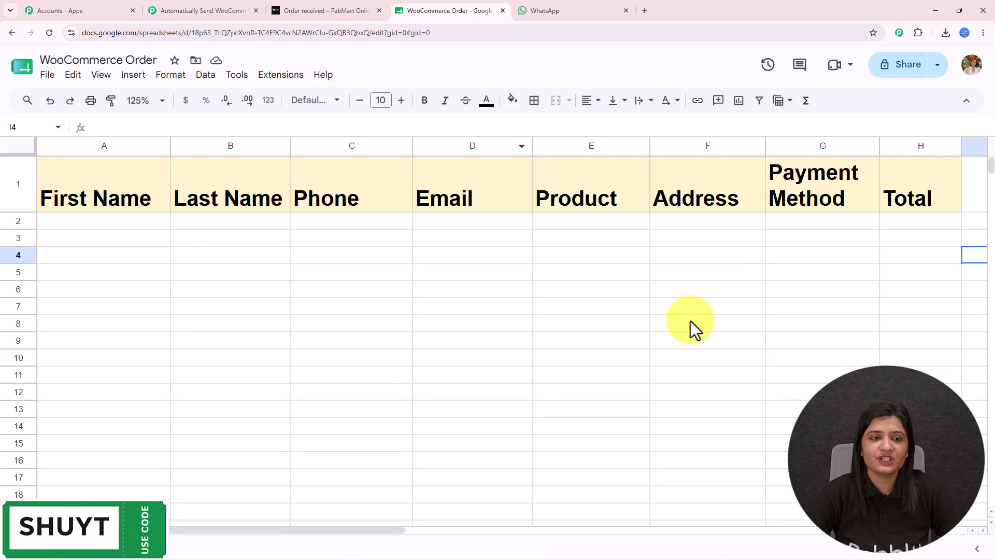
# Map billing first_name and billing last_name into the First Name and Last Name fields.
pyautogui.click(167, 9)
pyautogui.scroll(-2, 726, 390)
pyautogui.scroll(3, 730, 388)
pyautogui.scroll(-3, 647, 370)
pyautogui.scroll(3, 647, 366)
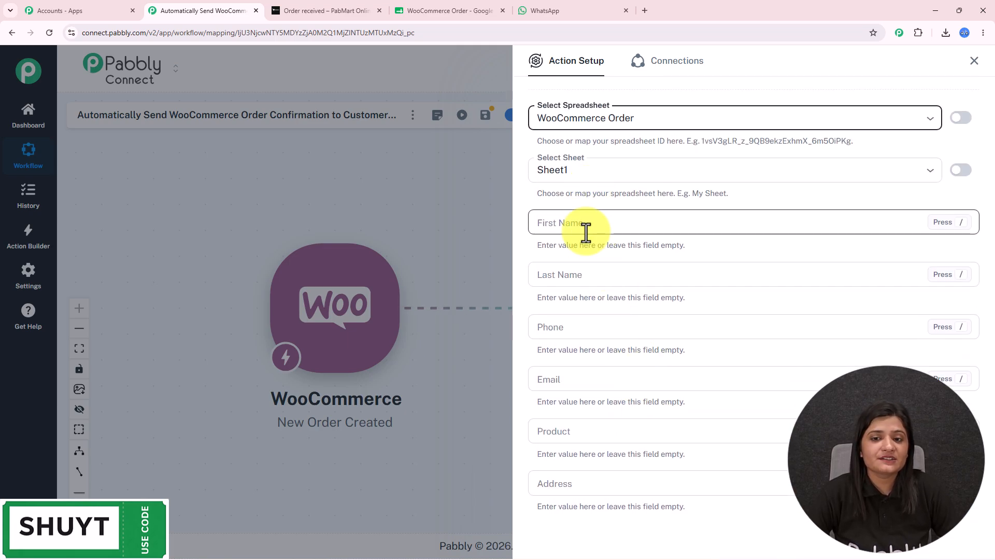
pyautogui.click(585, 226)
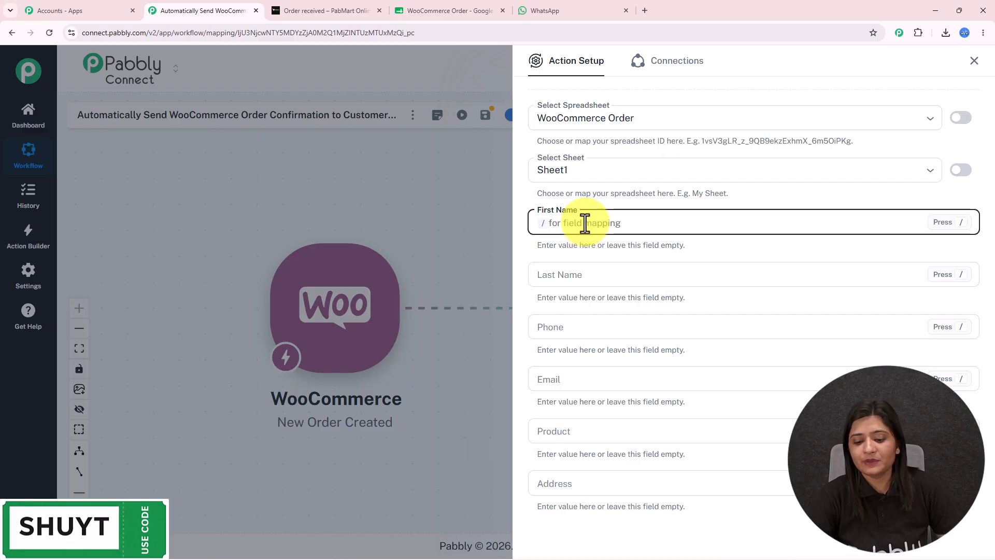
pyautogui.write('/')
pyautogui.click(611, 293)
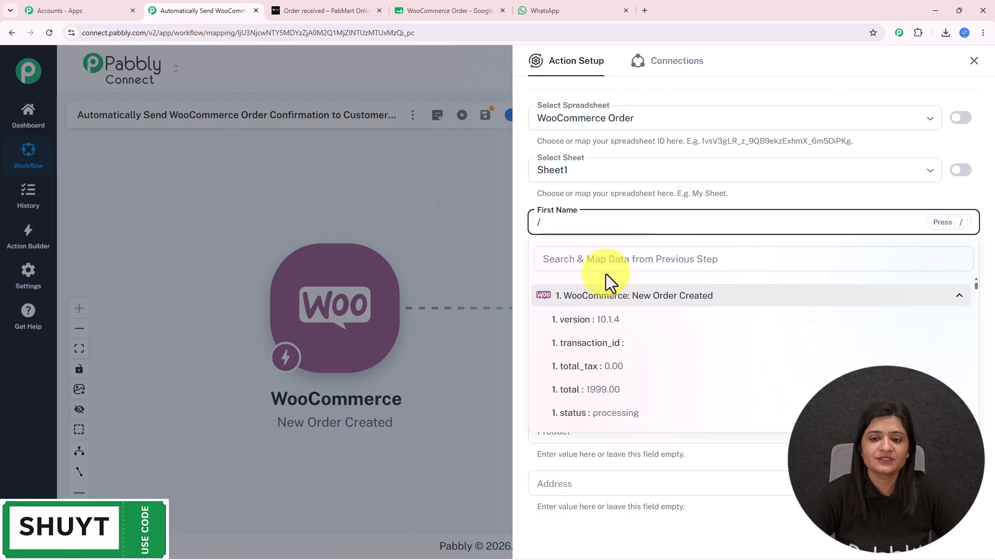
pyautogui.click(605, 261)
pyautogui.write('bes')
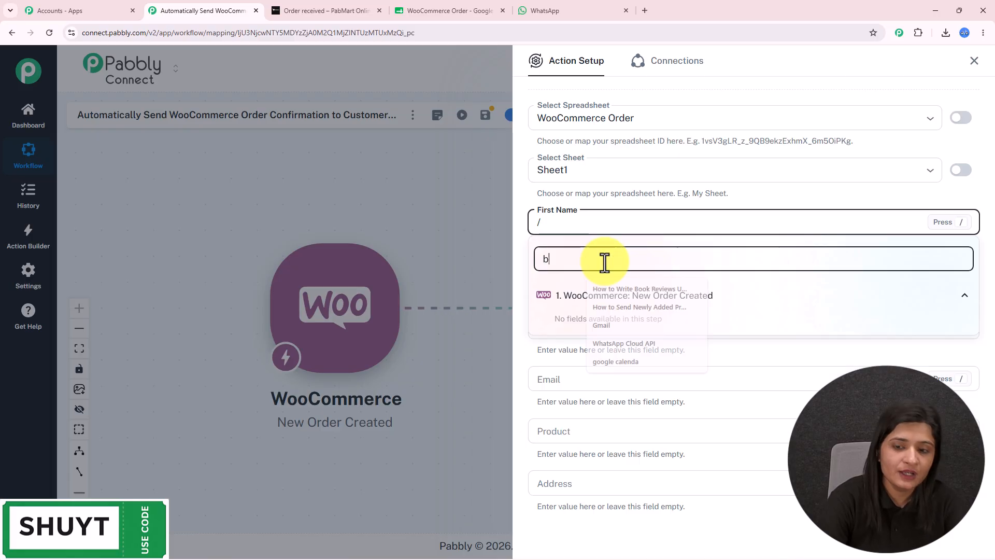
pyautogui.click(648, 343)
pyautogui.click(614, 274)
pyautogui.write('/')
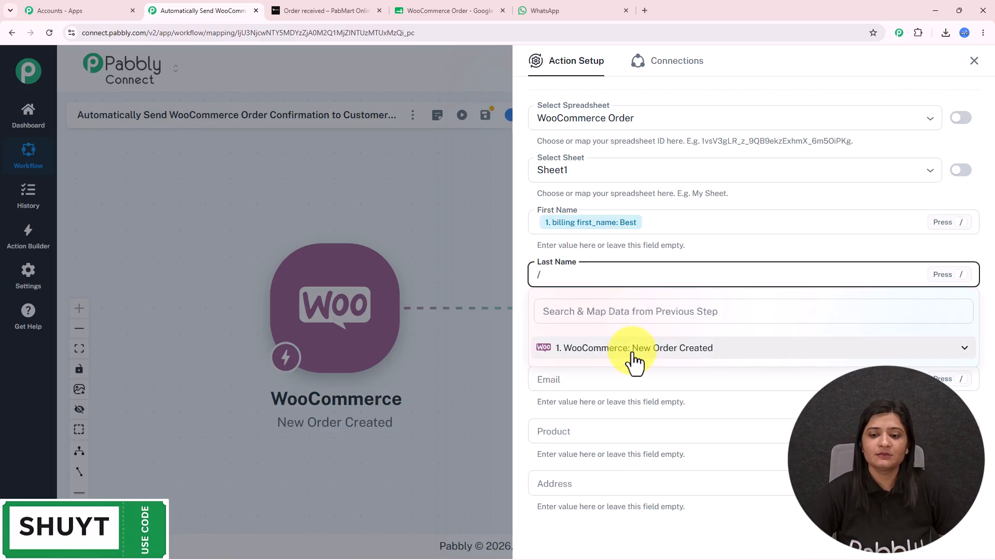
pyautogui.click(633, 348)
pyautogui.click(624, 311)
pyautogui.write('las')
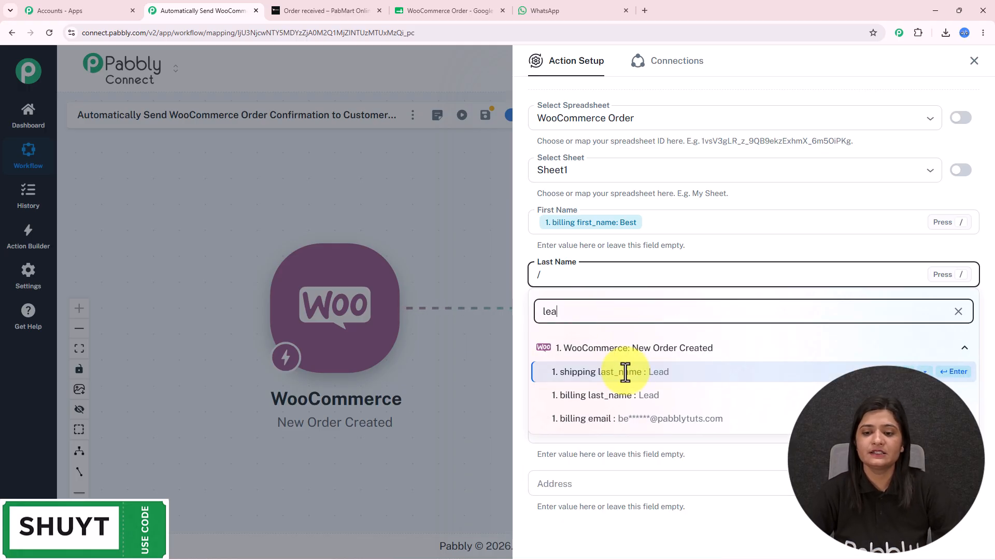
pyautogui.click(632, 396)
# Map shipping phone into Phone and billing email into Email.
pyautogui.click(626, 327)
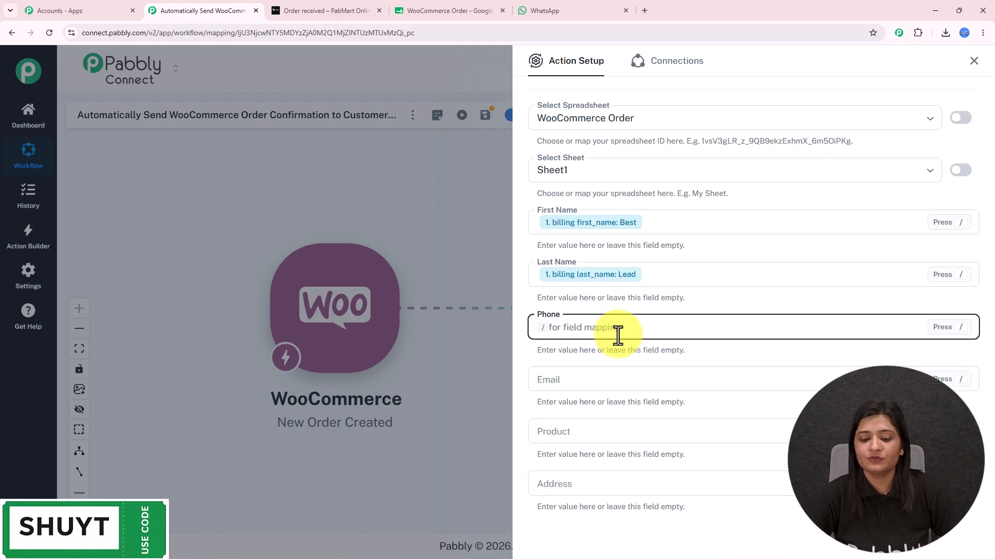
pyautogui.write('/')
pyautogui.click(611, 403)
pyautogui.click(612, 372)
pyautogui.write('pho')
pyautogui.click(629, 422)
pyautogui.scroll(-2, 621, 332)
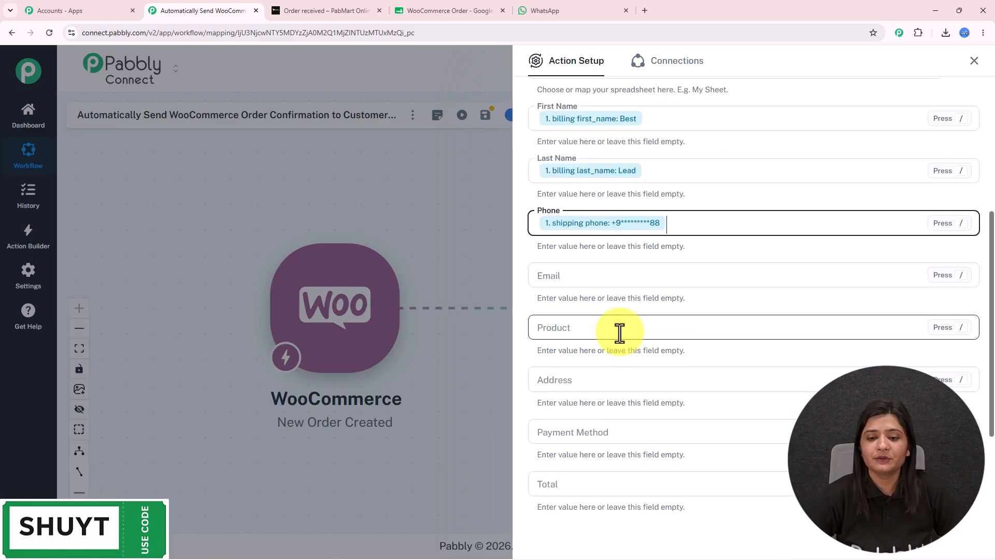
pyautogui.click(602, 277)
pyautogui.write('/')
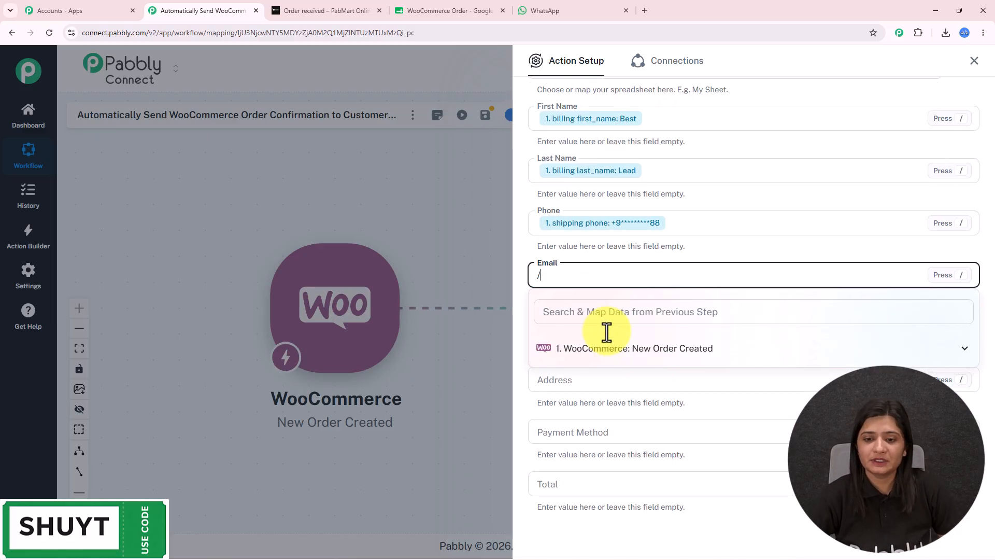
pyautogui.click(611, 358)
pyautogui.click(601, 312)
pyautogui.write('be')
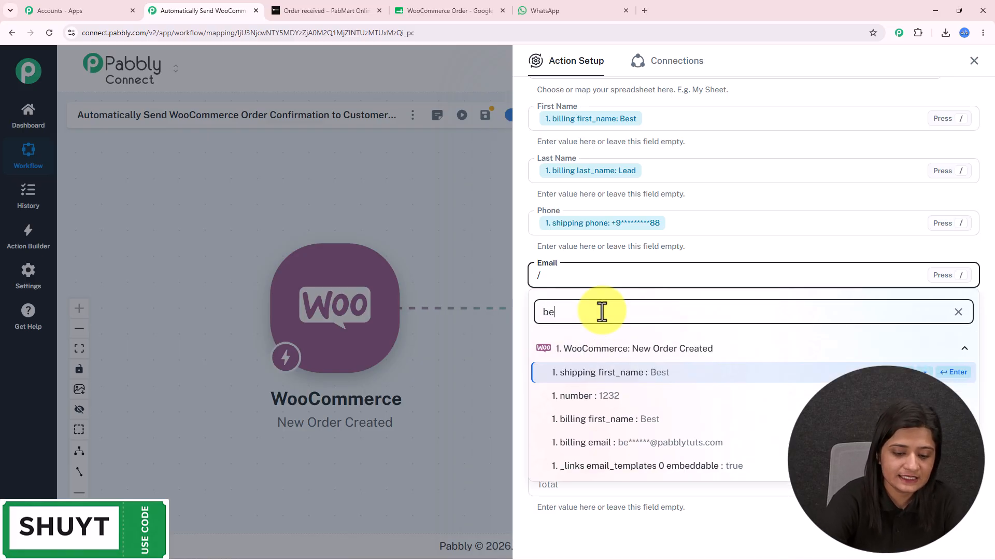
pyautogui.write('st')
pyautogui.click(622, 419)
# Map the Crescent Moon Pendant product name and shipping address_1 into Product and Address.
pyautogui.scroll(-2, 612, 275)
pyautogui.click(595, 228)
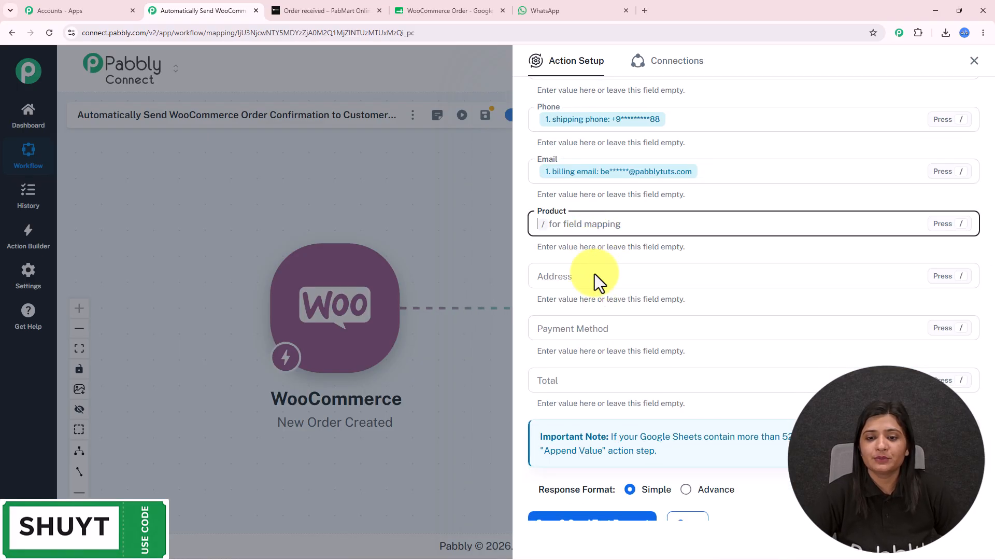
pyautogui.write('/')
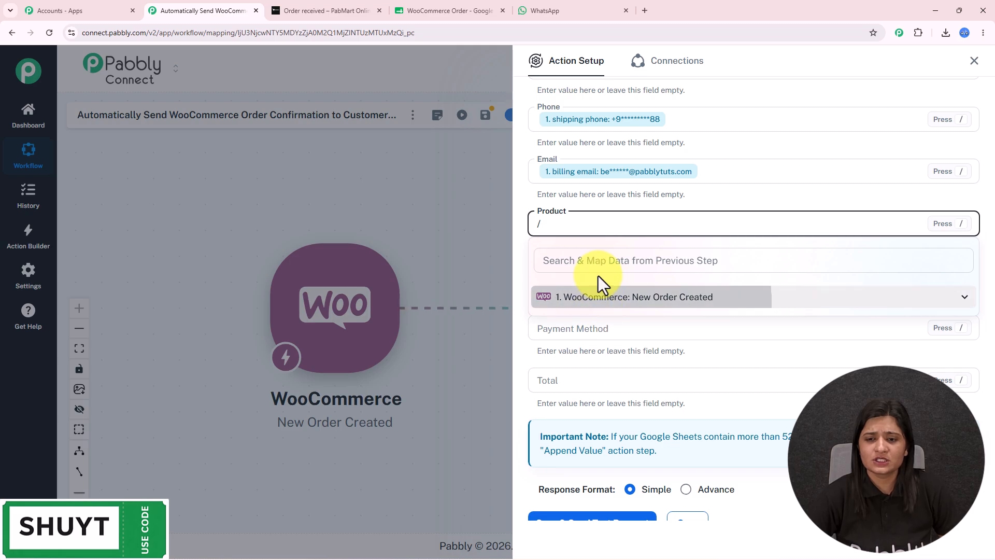
pyautogui.click(601, 296)
pyautogui.click(595, 262)
pyautogui.write('cre')
pyautogui.click(655, 372)
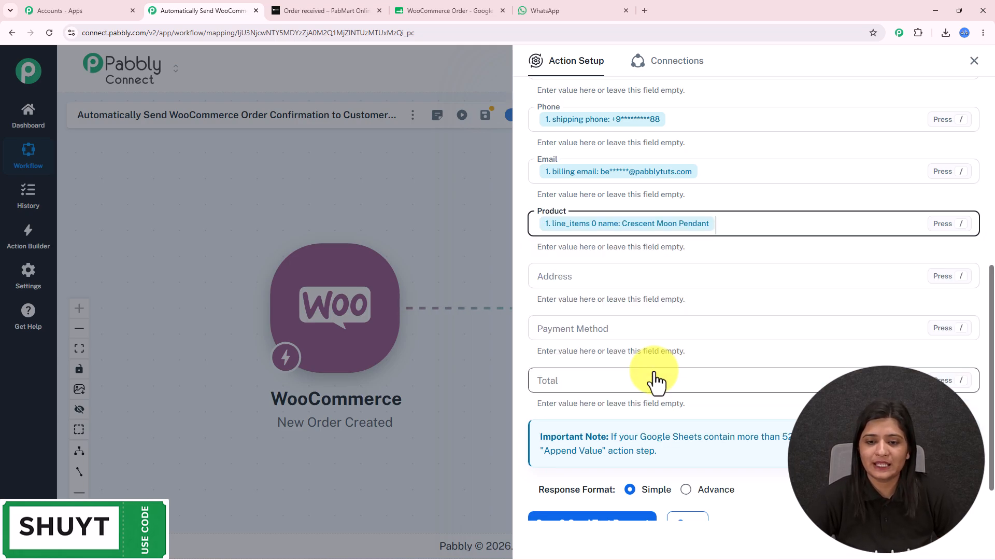
pyautogui.click(591, 276)
pyautogui.write('/')
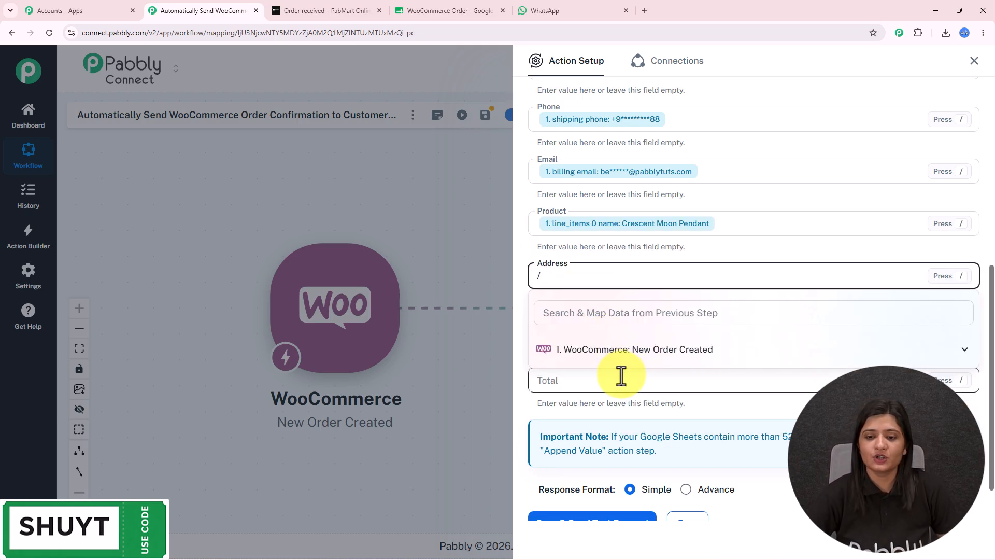
pyautogui.click(622, 352)
pyautogui.write('ad')
pyautogui.click(666, 374)
# Map payment_method_title (Cash on delivery) into Payment Method and line item price 1999 into Total.
pyautogui.click(556, 334)
pyautogui.write('/')
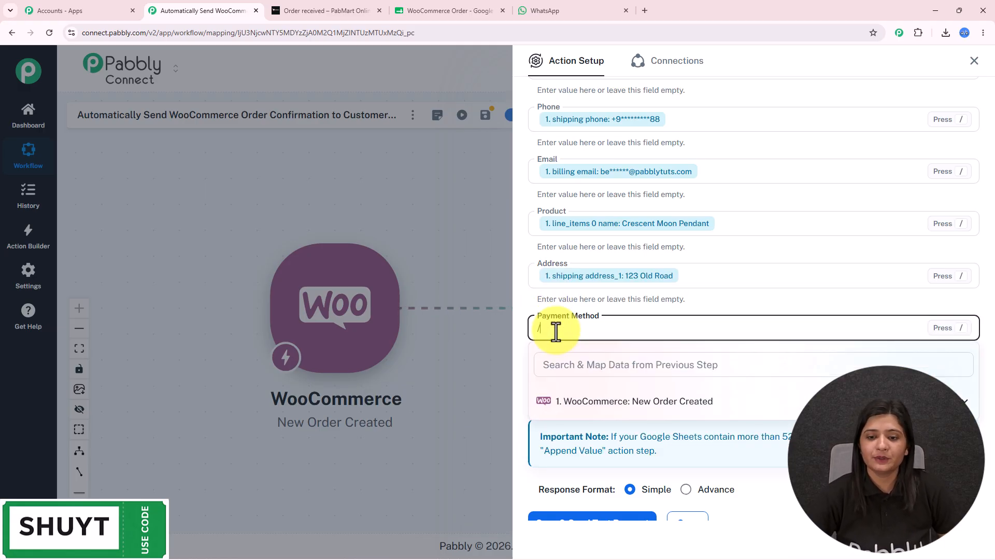
pyautogui.click(601, 405)
pyautogui.click(600, 366)
pyautogui.write('cas')
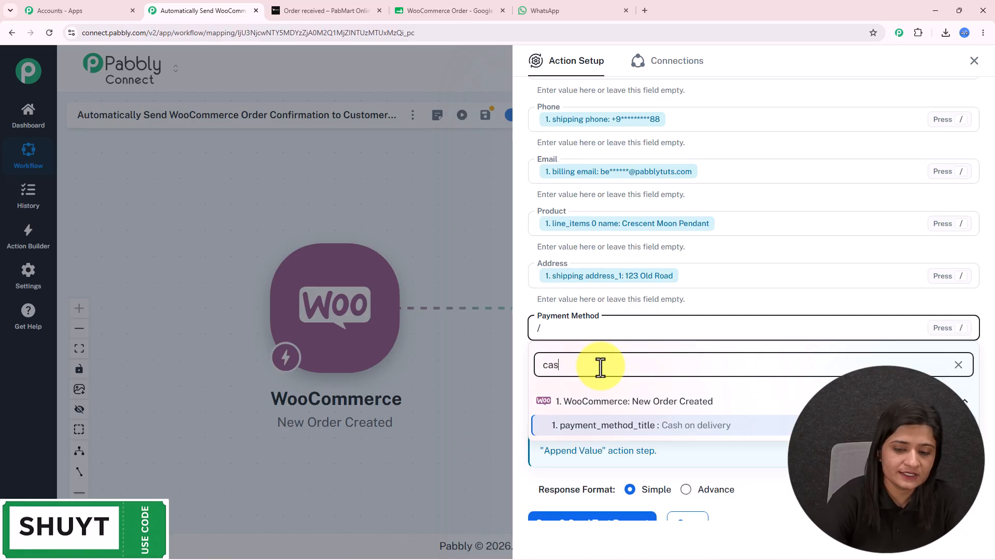
pyautogui.click(622, 426)
pyautogui.click(586, 384)
pyautogui.write('/')
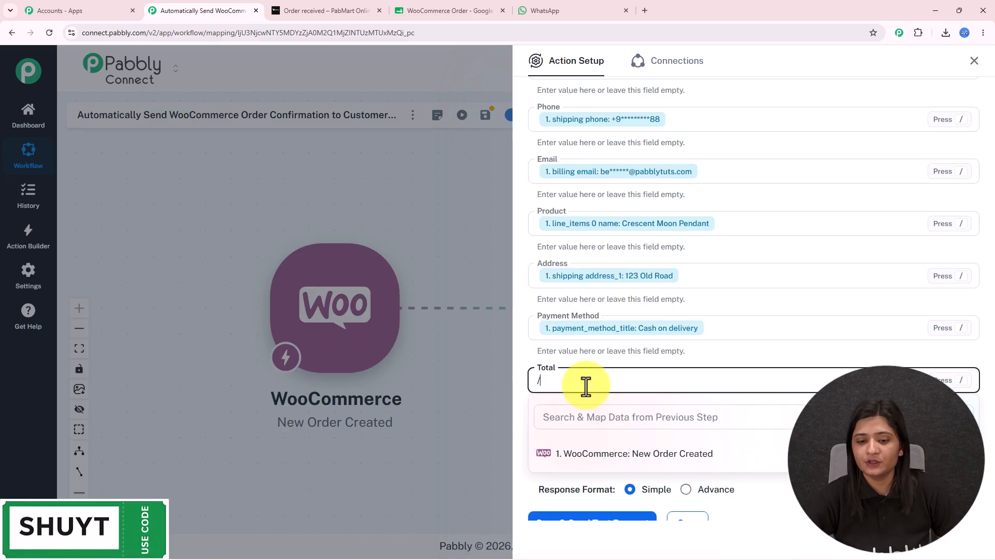
pyautogui.click(611, 455)
pyautogui.click(615, 421)
pyautogui.write('15')
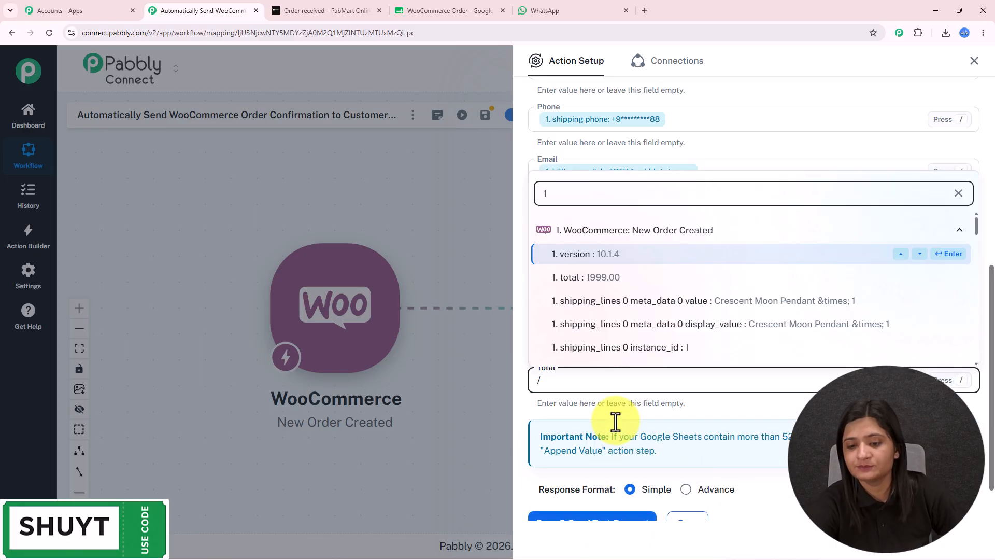
pyautogui.click(627, 360)
pyautogui.scroll(4, 627, 360)
pyautogui.scroll(-4, 682, 344)
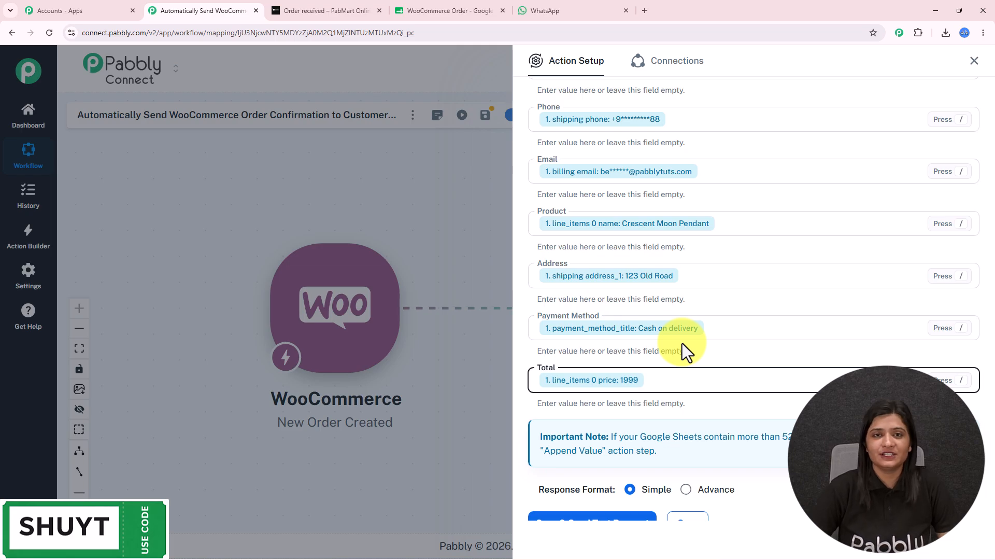
pyautogui.scroll(-1, 687, 313)
# Save the Google Sheets step and send a test request that writes the order to row A2:H2.
pyautogui.click(612, 467)
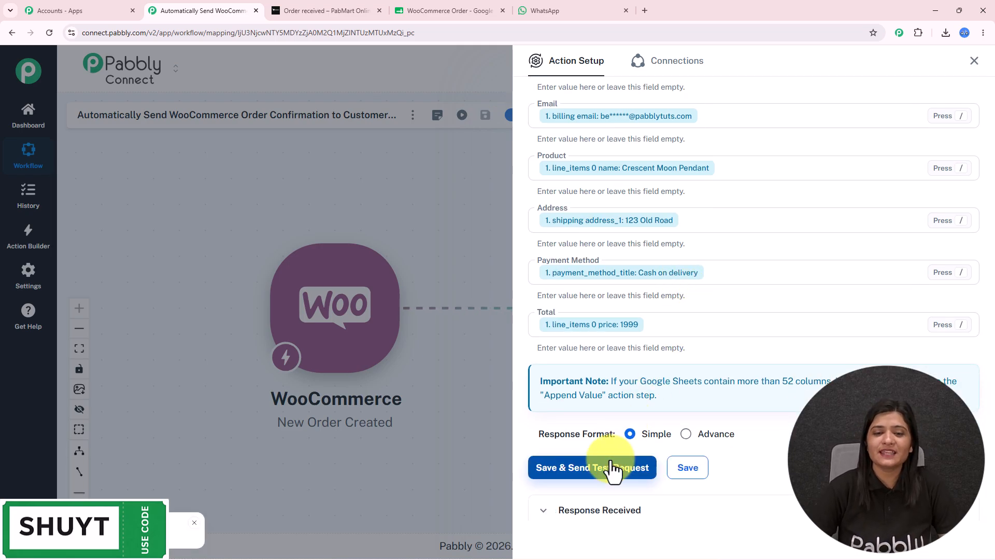
pyautogui.scroll(-6, 642, 432)
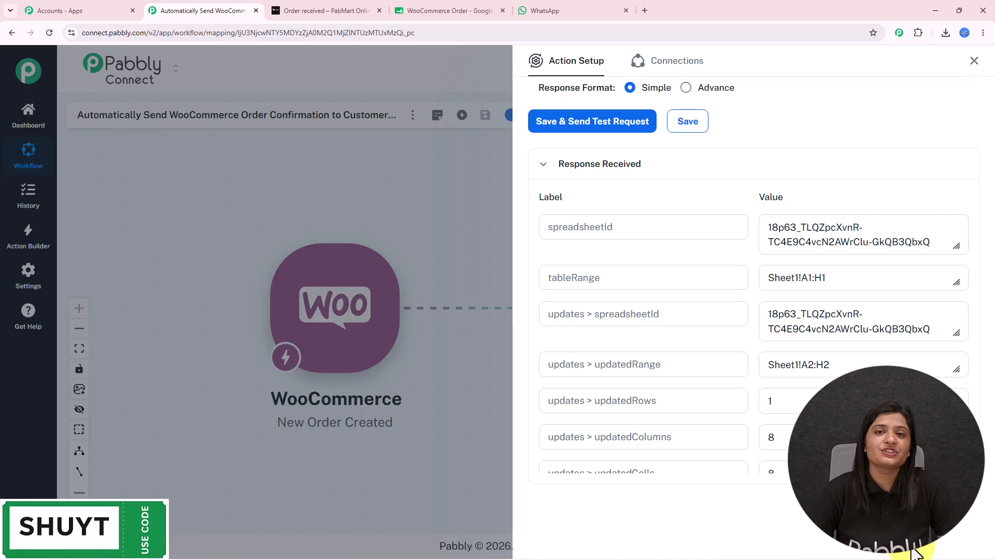
pyautogui.click(467, 10)
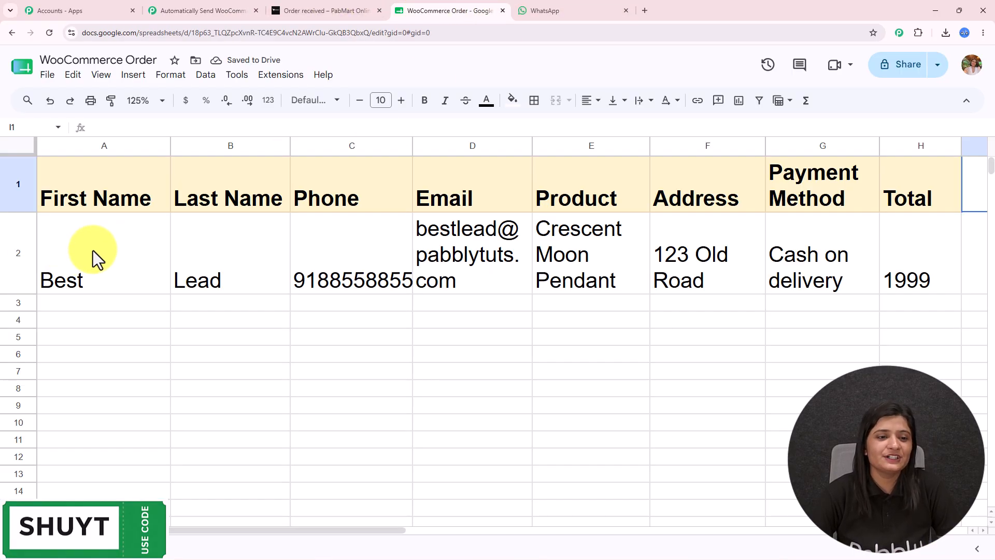
# Verify row 2 holds the order's names, phone, product, address and 1999 total.
pyautogui.moveTo(92, 250); pyautogui.dragTo(200, 244)
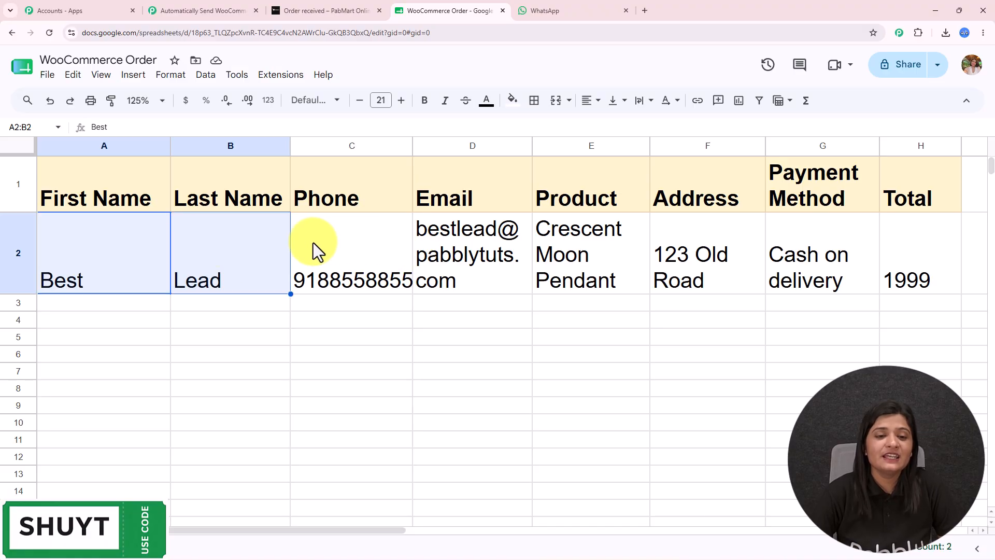
pyautogui.click(330, 247)
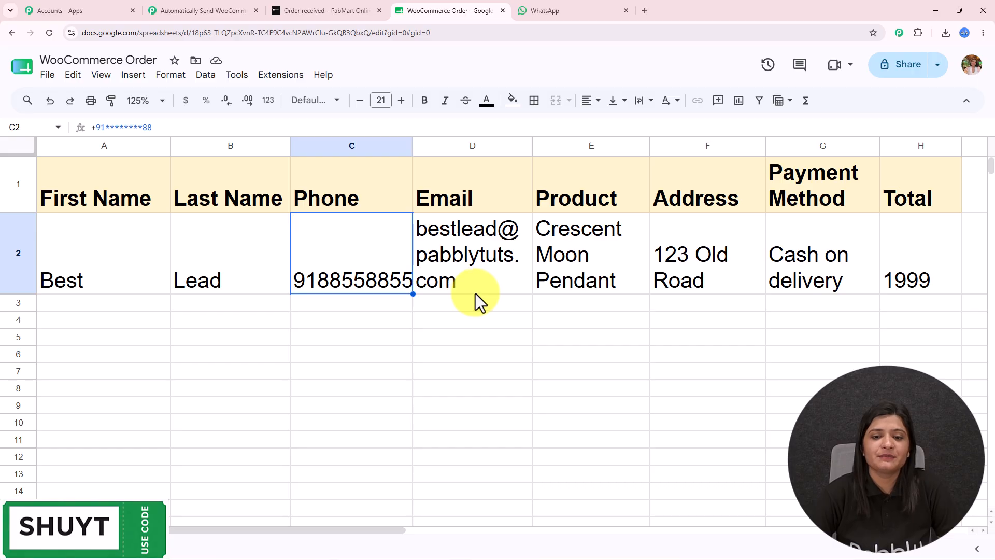
pyautogui.click(590, 221)
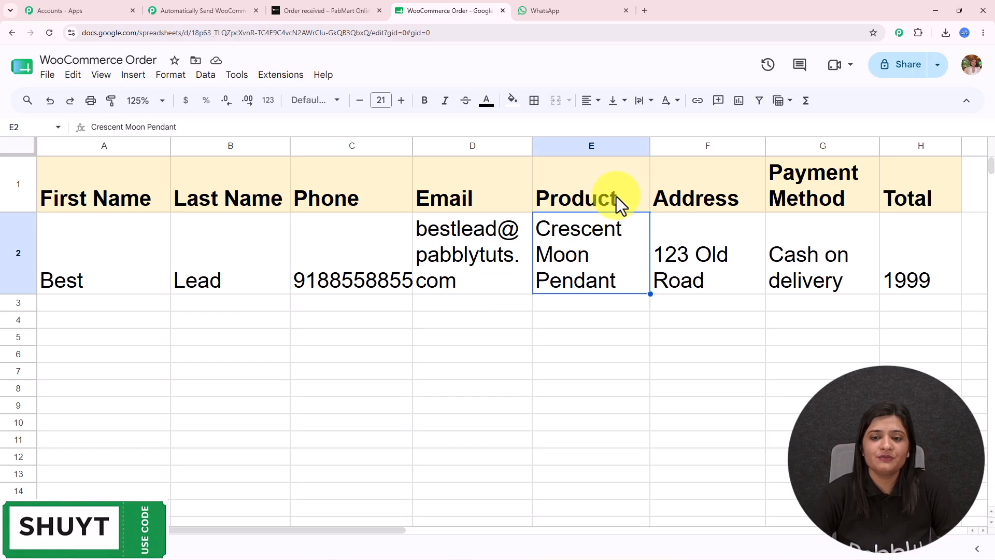
pyautogui.click(722, 247)
pyautogui.click(936, 283)
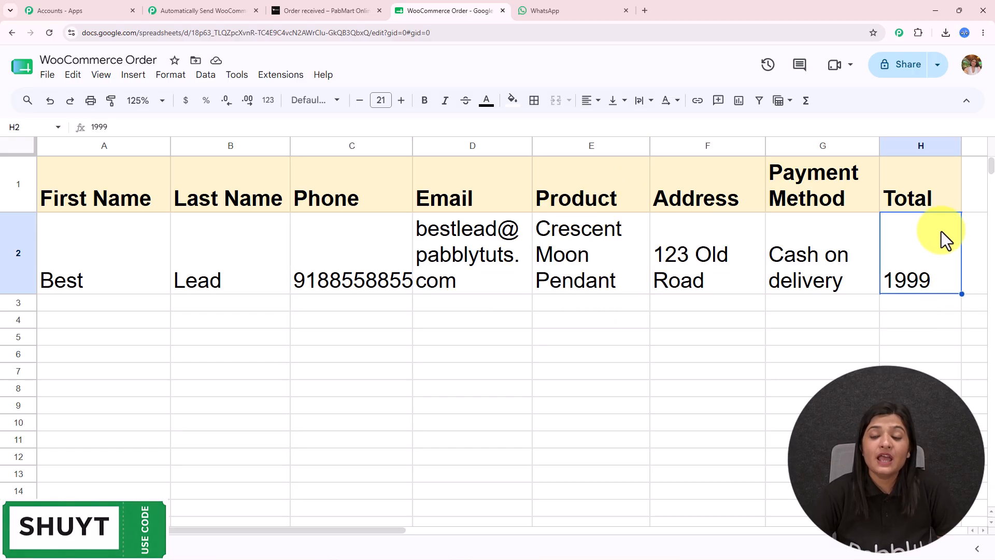
pyautogui.moveTo(888, 305); pyautogui.dragTo(9, 321)
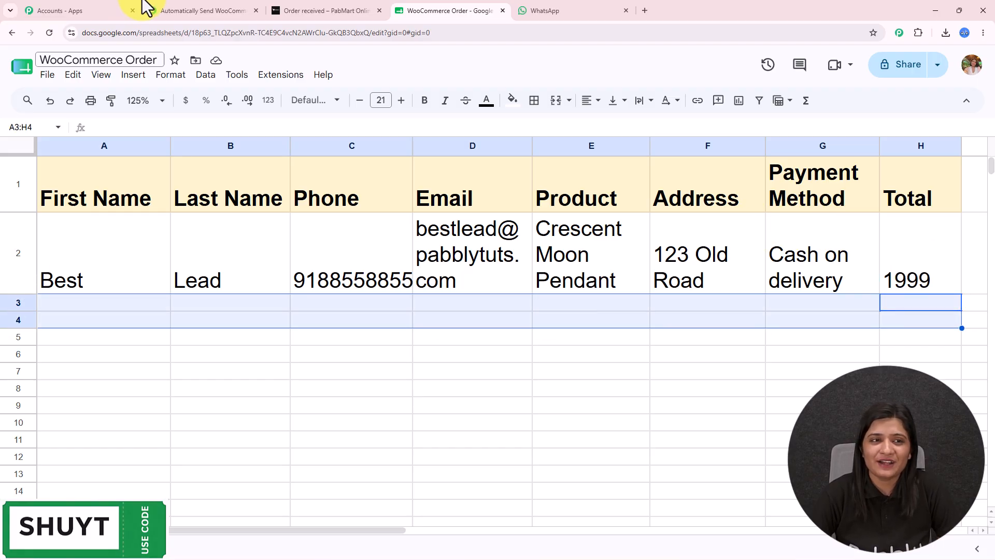
# Return to the Pabbly workflow canvas with the Google Sheets step setup closed.
pyautogui.click(182, 10)
pyautogui.click(972, 72)
pyautogui.moveTo(735, 295); pyautogui.dragTo(615, 279)
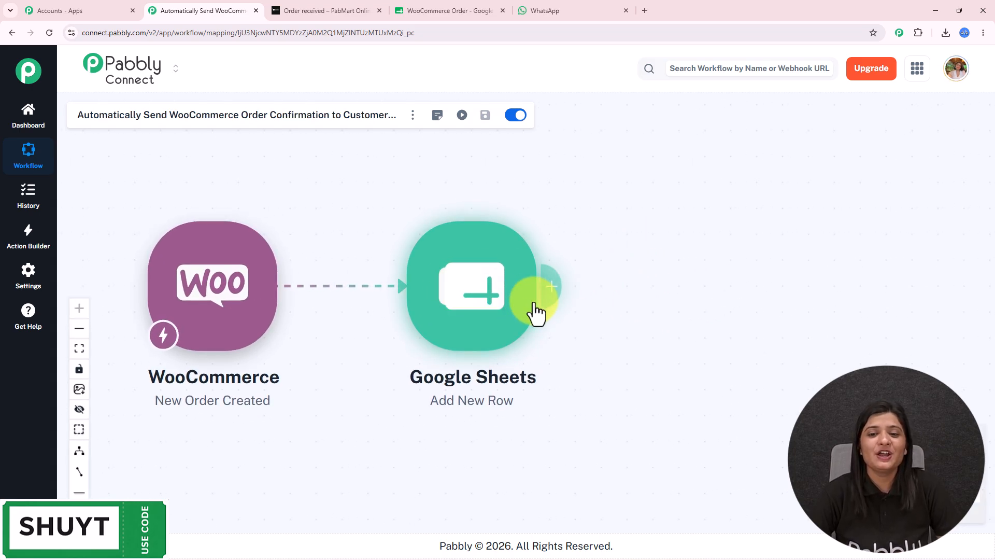
# Add a Pabbly Chatflow Send Text Message action and begin a new Chatflow connection.
pyautogui.click(554, 307)
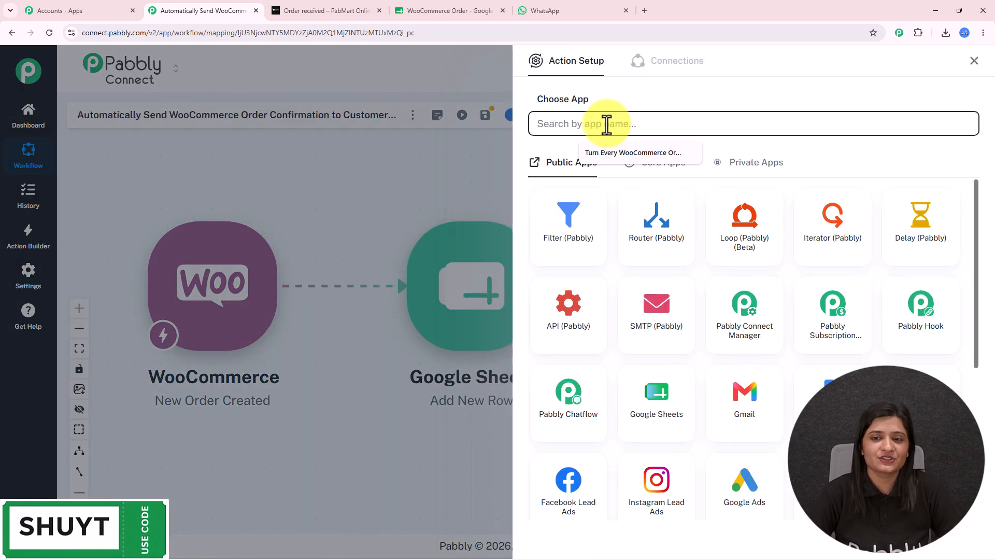
pyautogui.write('Pab')
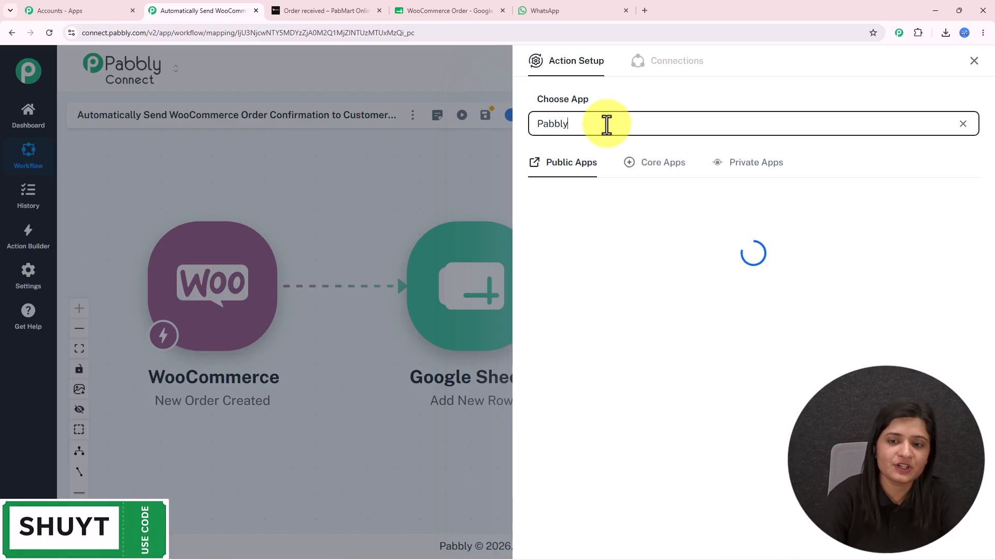
pyautogui.write('bly ch')
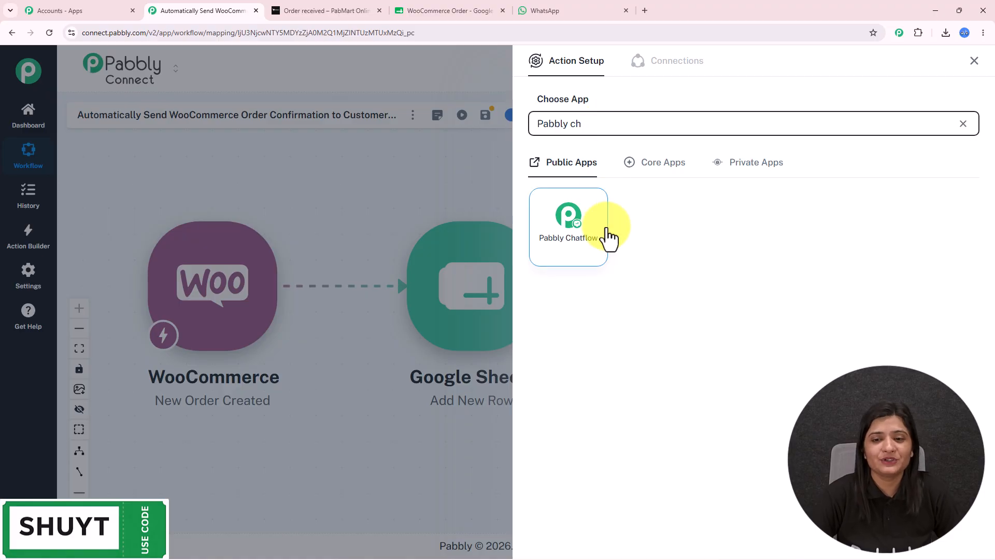
pyautogui.click(605, 235)
pyautogui.click(620, 177)
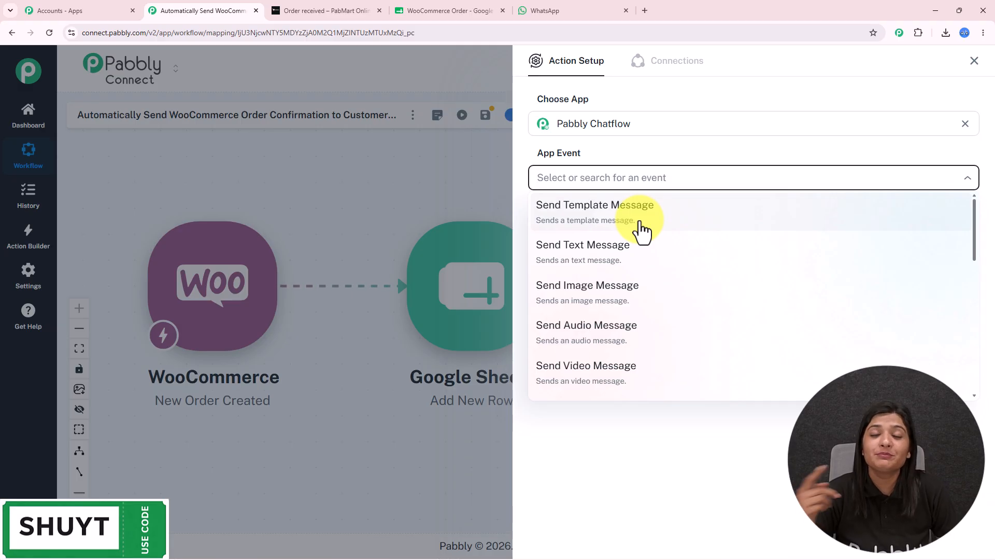
pyautogui.click(627, 254)
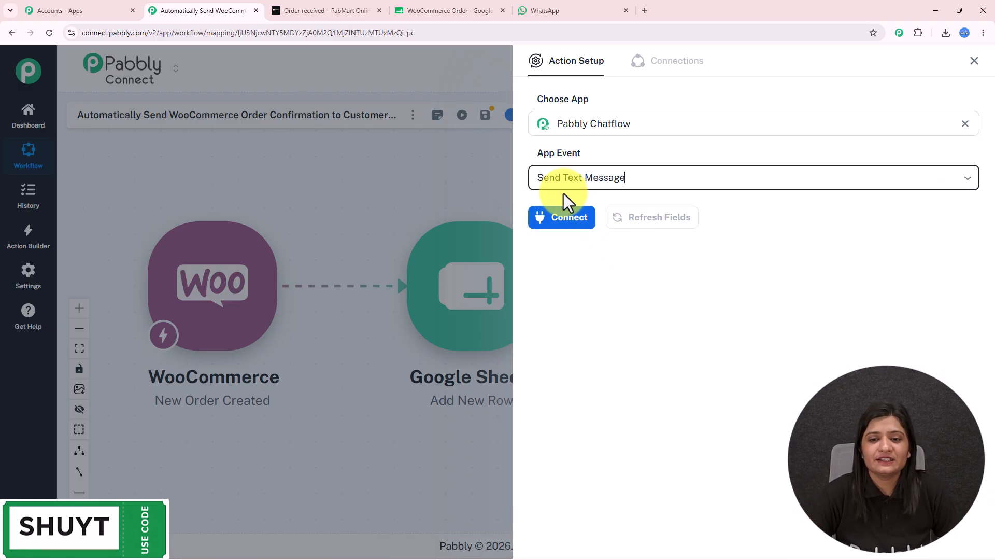
pyautogui.click(568, 220)
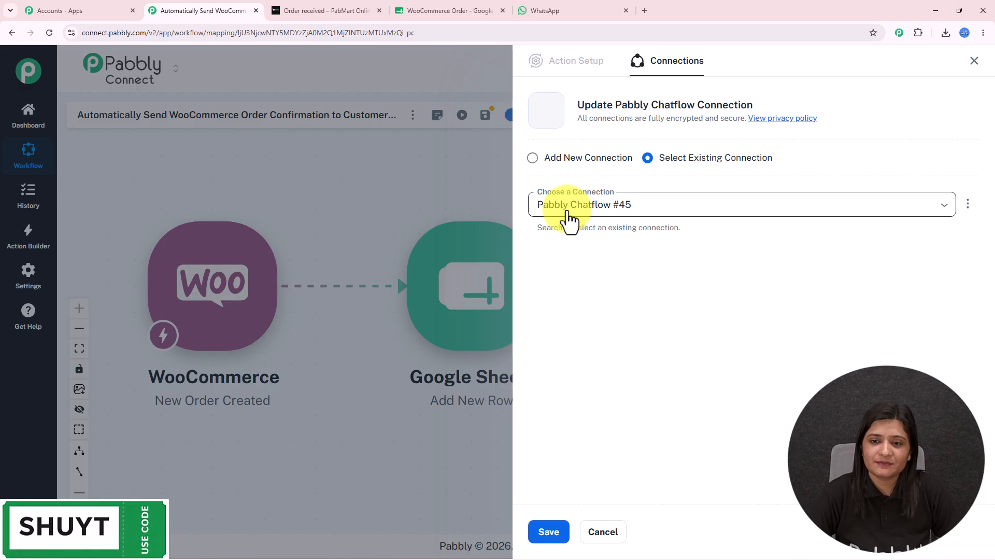
pyautogui.click(592, 165)
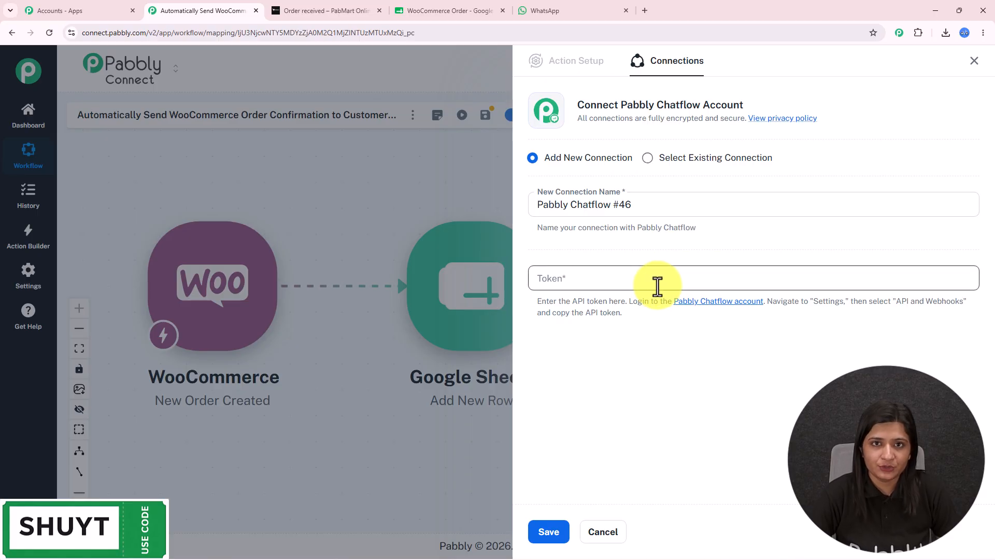
# Find the API token on Pabbly Chatflow's Settings > API & Webhooks page, then return to the connection form.
pyautogui.click(98, 10)
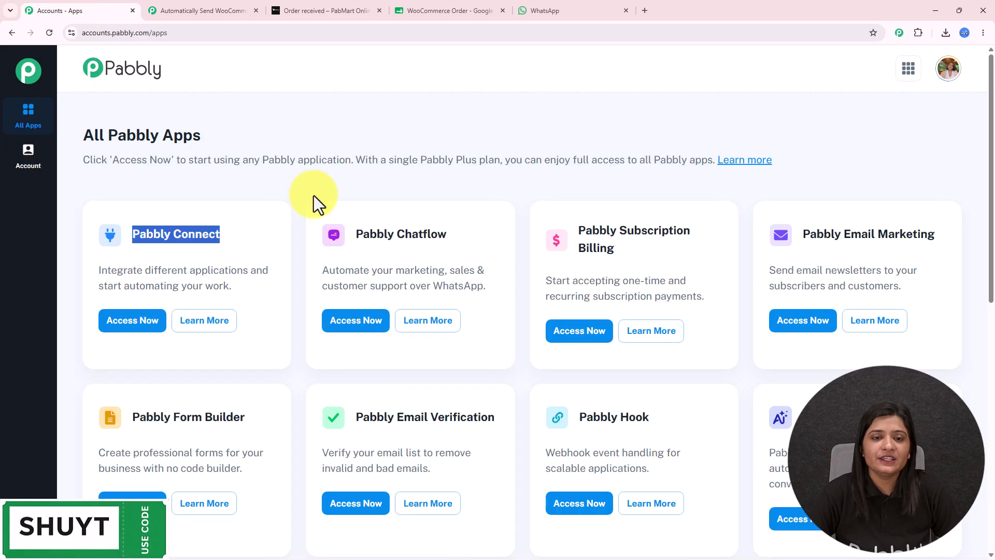
pyautogui.moveTo(86, 134); pyautogui.dragTo(333, 129)
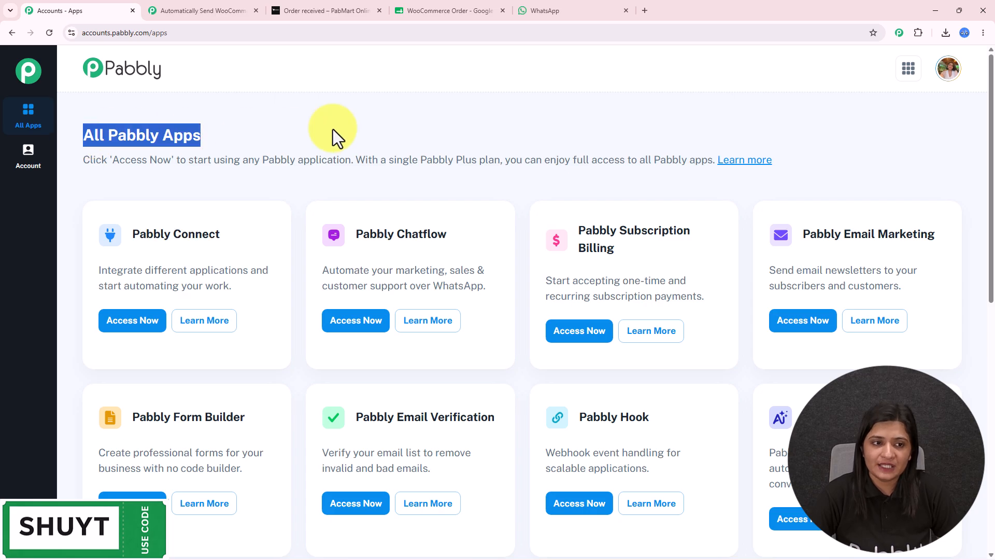
pyautogui.click(366, 325)
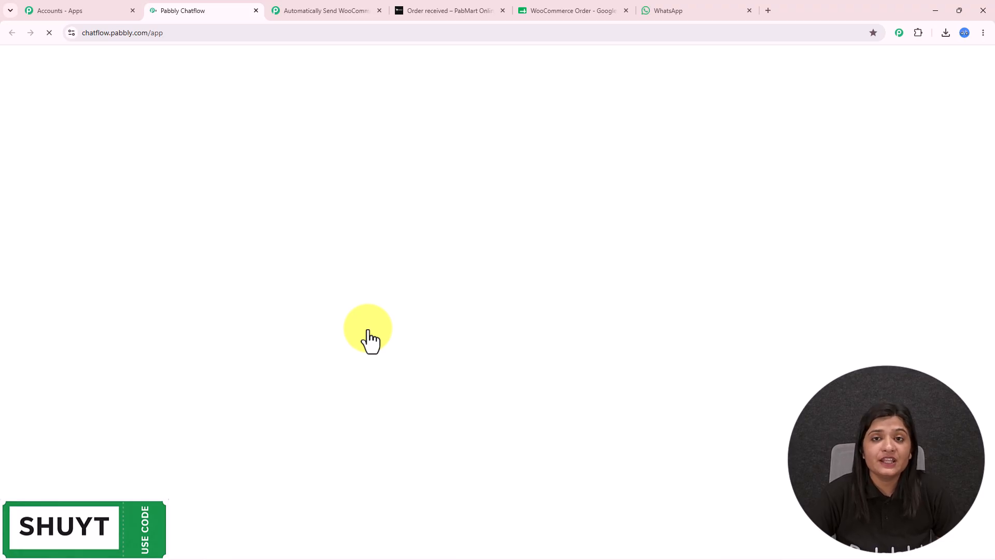
pyautogui.moveTo(28, 528)
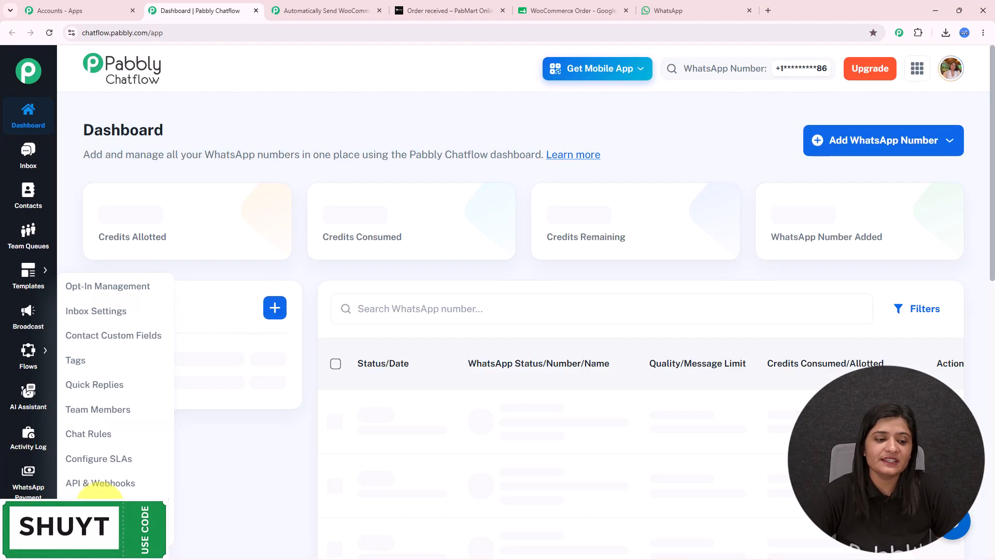
pyautogui.click(104, 485)
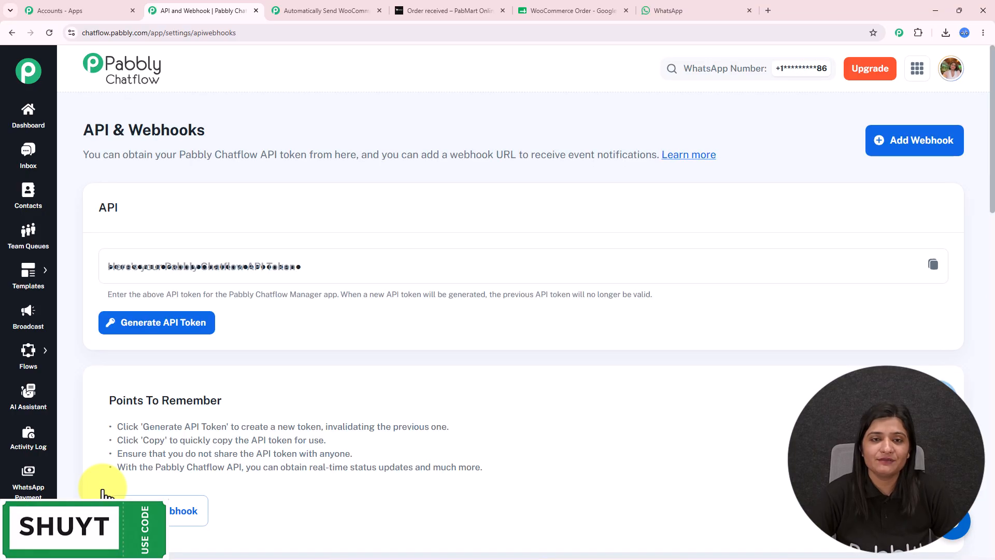
pyautogui.click(256, 9)
pyautogui.click(207, 10)
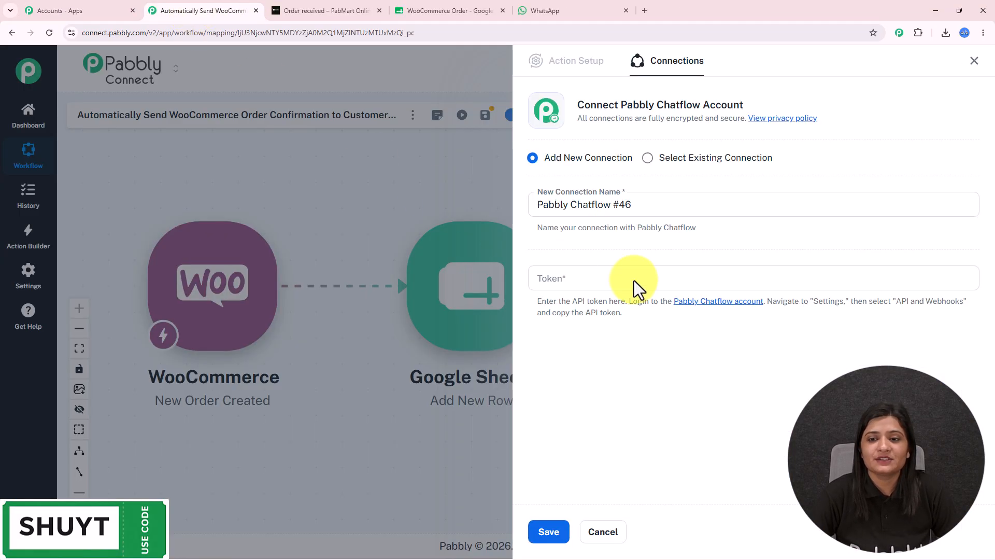
# Link the Chatflow step to the existing Pabbly Chatflow #45 connection and save it.
pyautogui.click(686, 158)
pyautogui.click(535, 528)
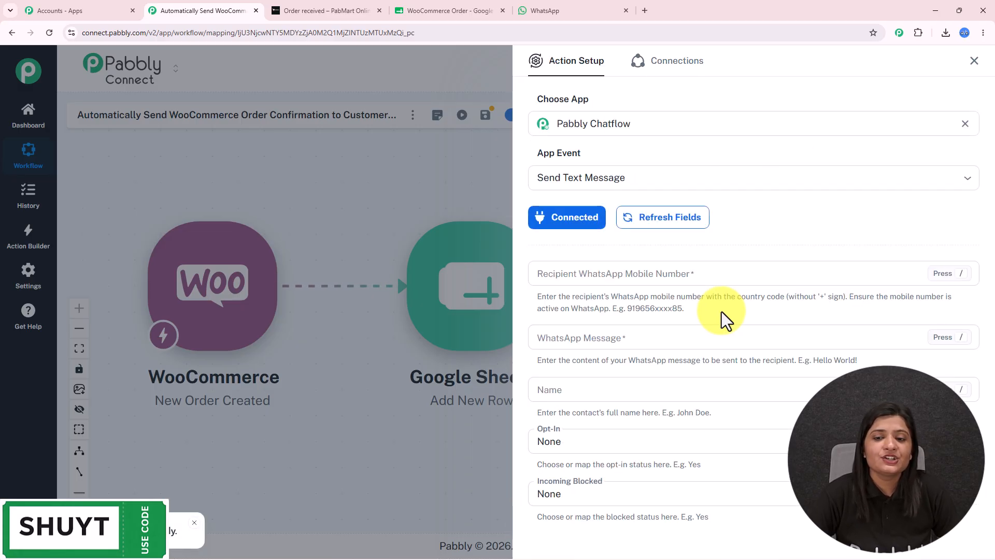
pyautogui.scroll(-3, 710, 353)
pyautogui.scroll(2, 709, 352)
# Map the WooCommerce order's shipping phone into Recipient WhatsApp Mobile Number.
pyautogui.click(682, 233)
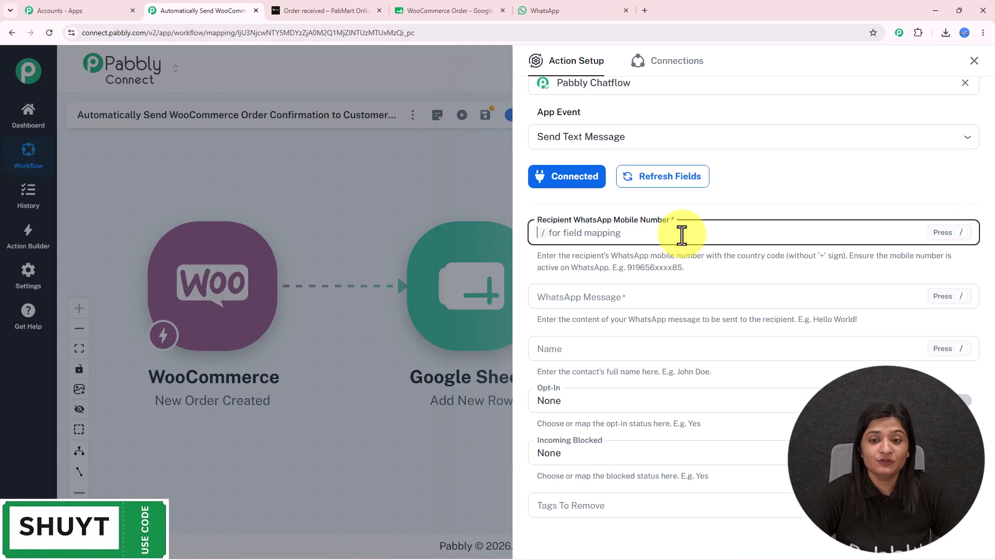
pyautogui.write('/')
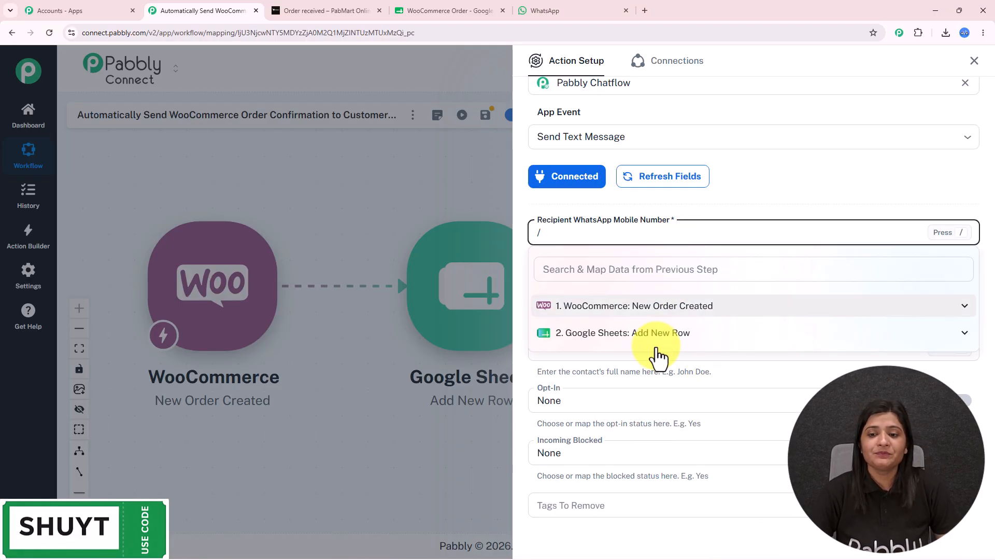
pyautogui.click(649, 305)
pyautogui.click(640, 271)
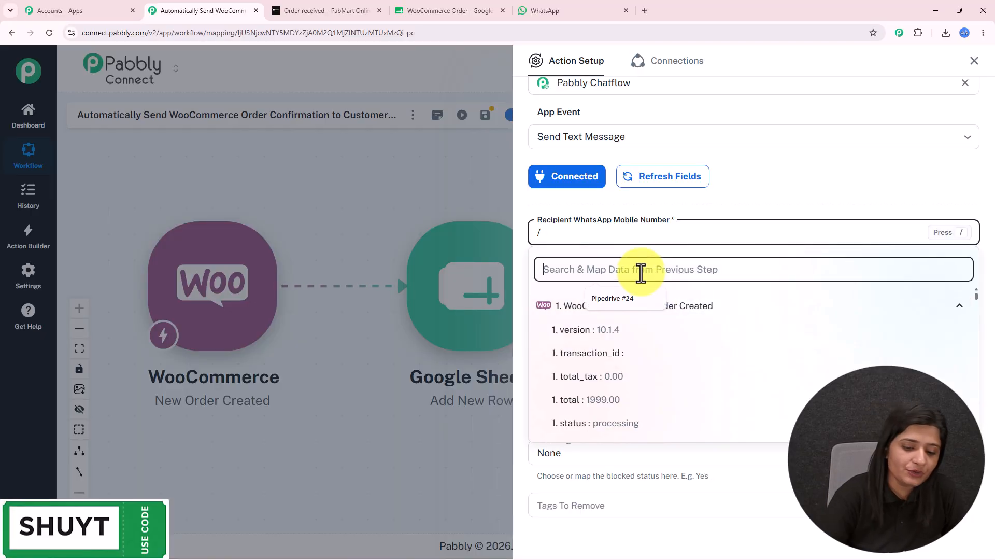
pyautogui.write('pho')
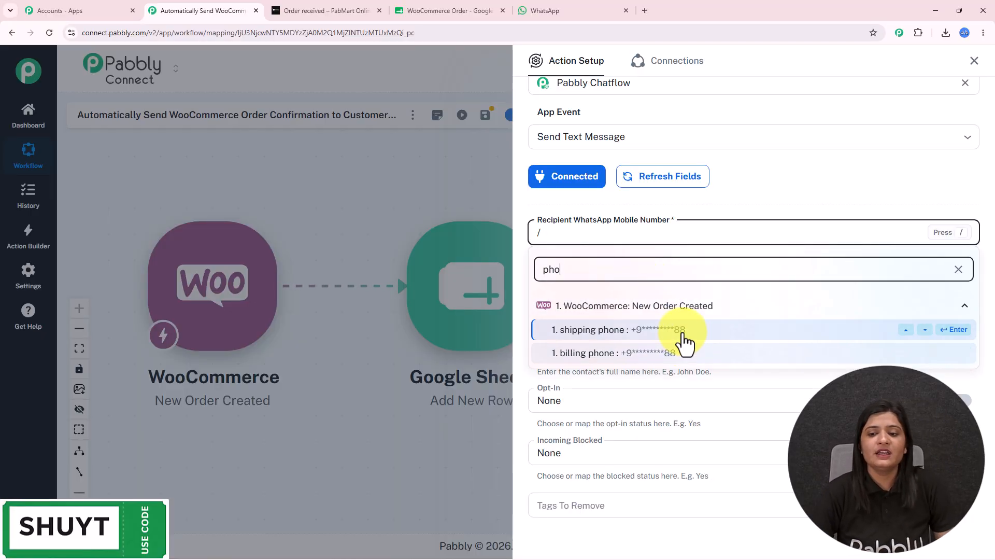
pyautogui.click(683, 332)
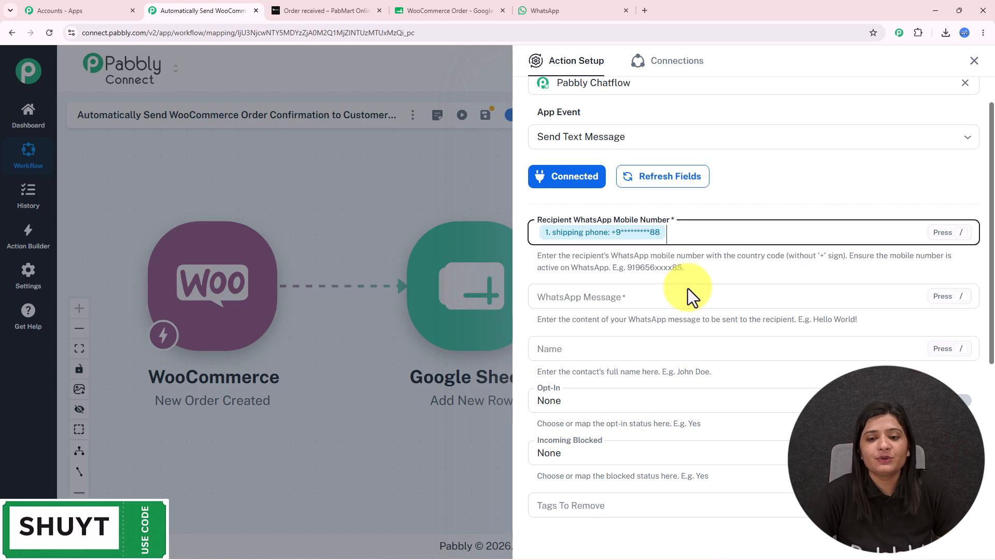
pyautogui.moveTo(627, 268); pyautogui.dragTo(684, 268)
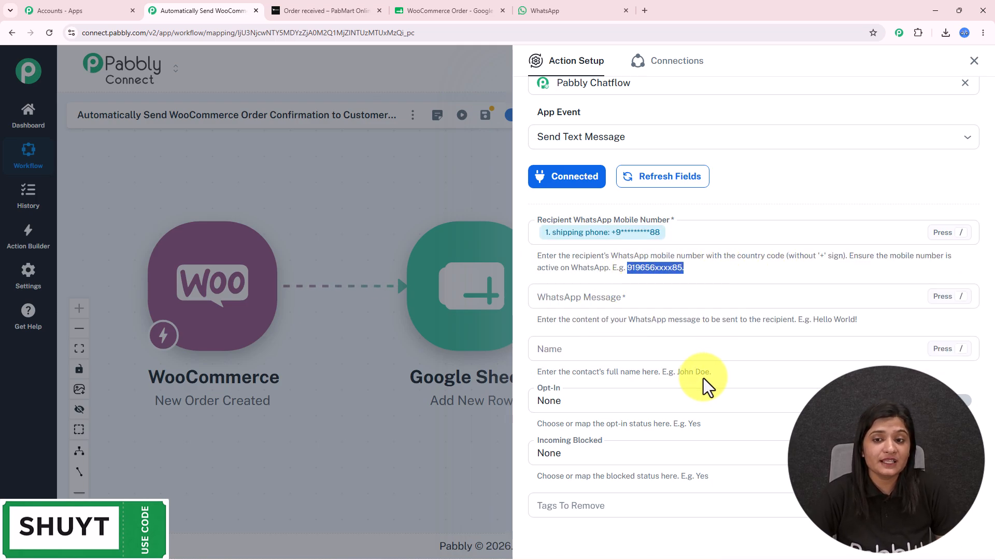
# Save the Chatflow step settings.
pyautogui.scroll(-5, 700, 384)
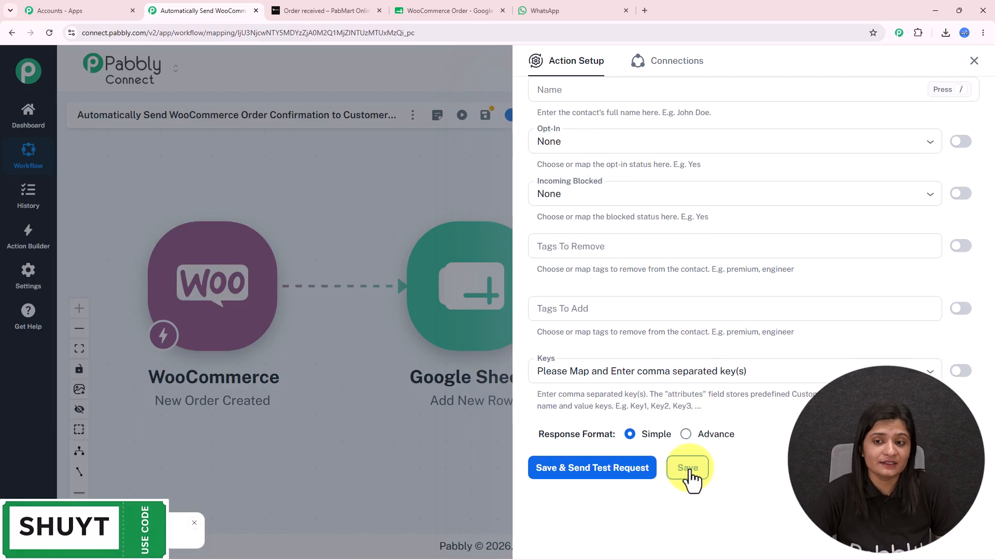
pyautogui.scroll(6, 718, 327)
pyautogui.click(629, 340)
pyautogui.scroll(-4, 656, 397)
pyautogui.scroll(-2, 676, 525)
pyautogui.click(688, 468)
# Insert a Text Formatter (Pabbly) step between Google Sheets and Chatflow with event Text (Basic Formatting).
pyautogui.click(974, 61)
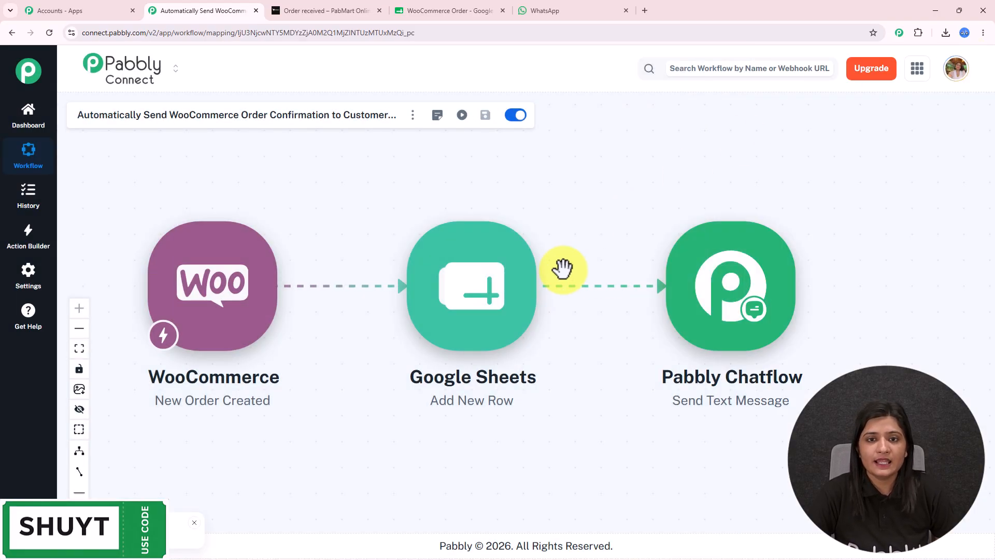
pyautogui.click(564, 292)
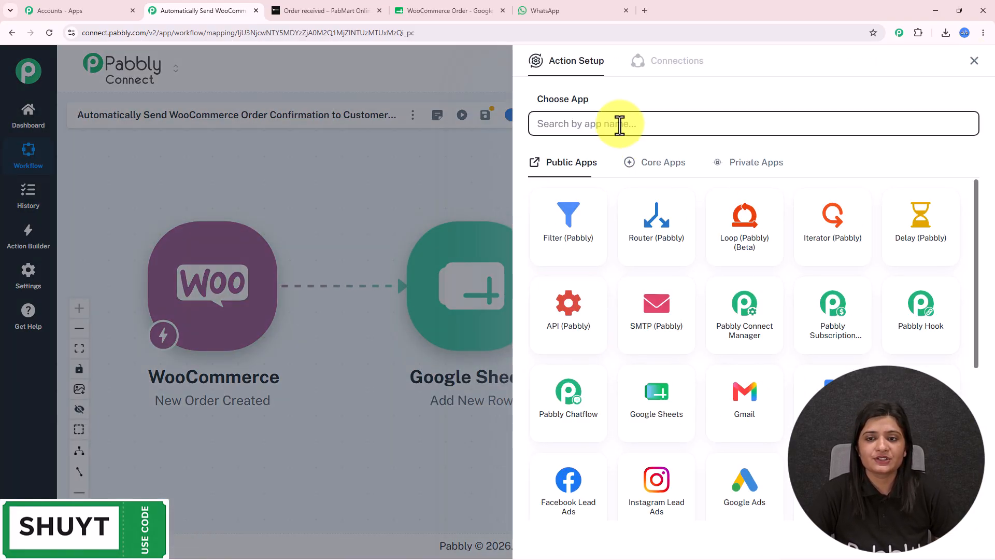
pyautogui.write('text')
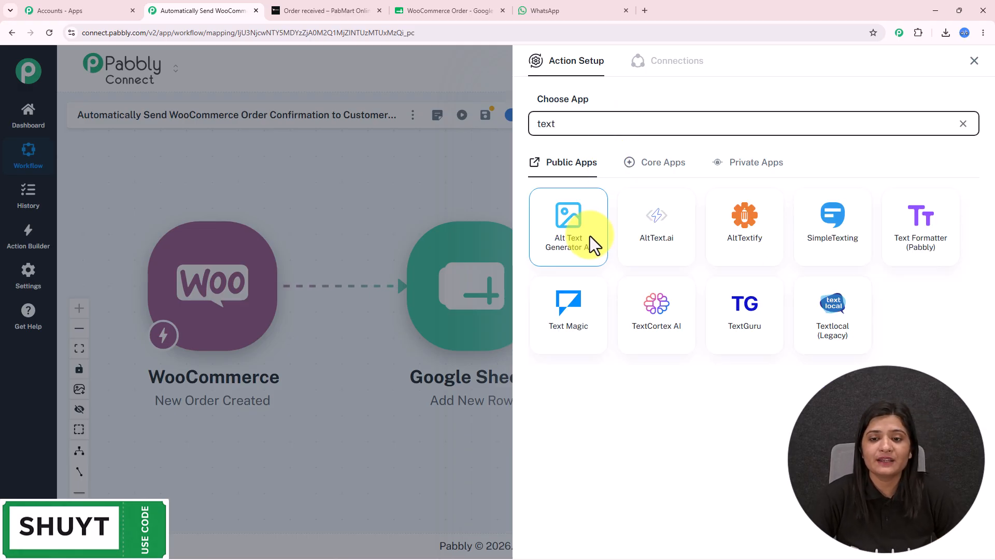
pyautogui.click(540, 178)
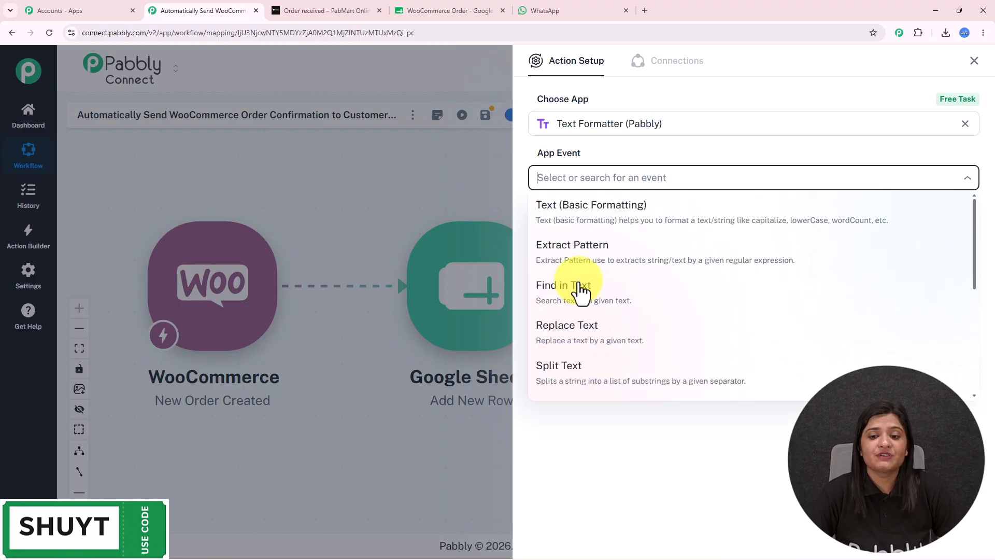
pyautogui.scroll(-2, 596, 369)
pyautogui.scroll(3, 596, 363)
pyautogui.click(586, 217)
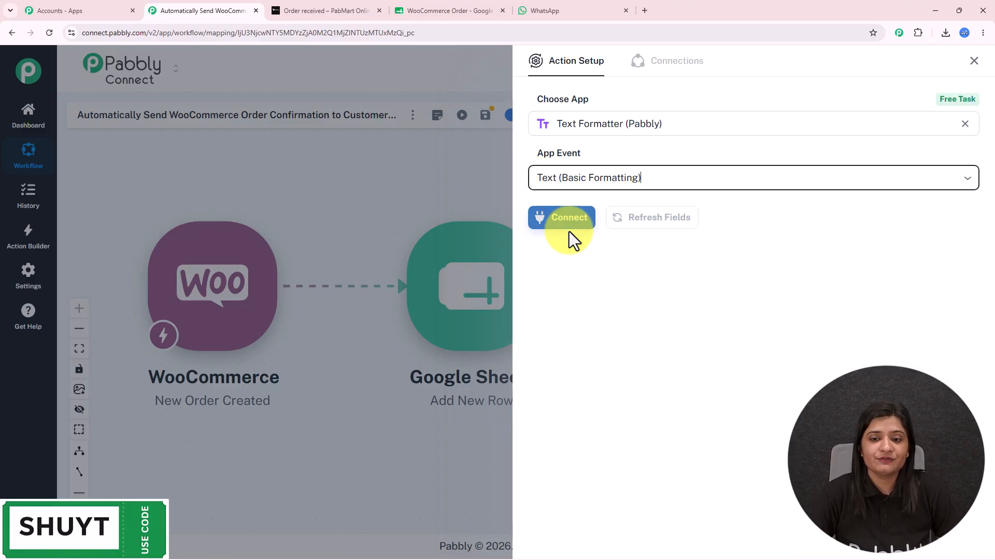
pyautogui.click(569, 223)
# Map the WooCommerce order's shipping phone into the Text Formatter String field.
pyautogui.click(594, 275)
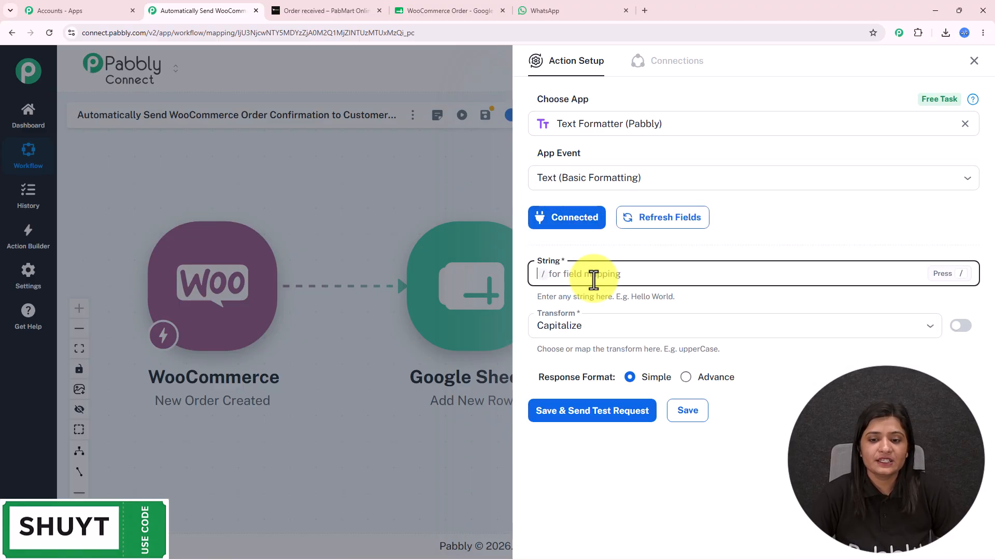
pyautogui.write('/')
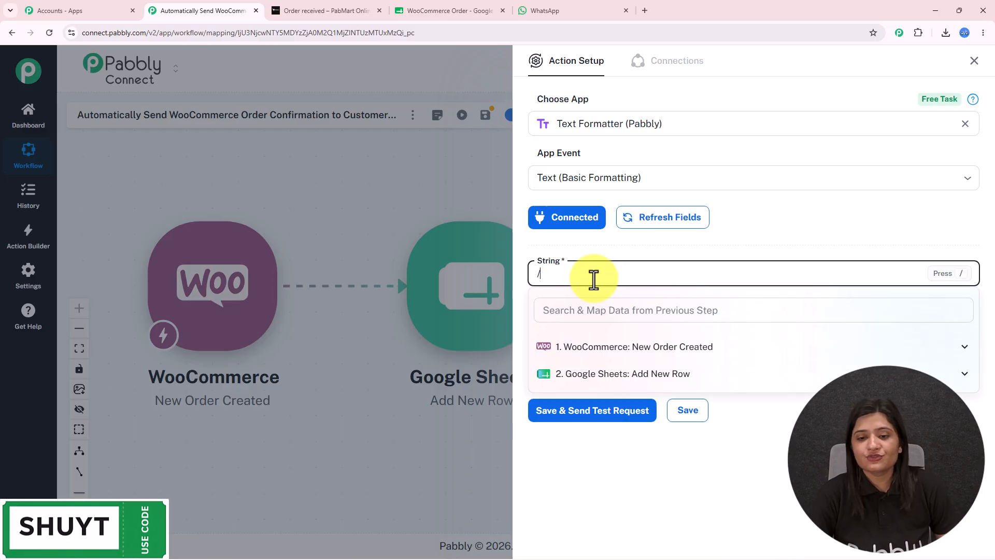
pyautogui.click(610, 348)
pyautogui.click(606, 313)
pyautogui.write('pho')
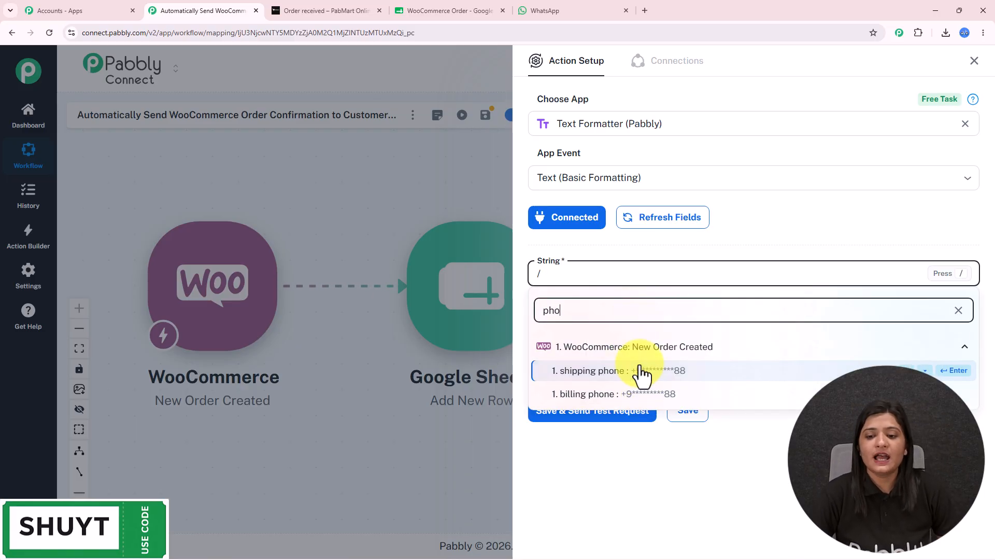
pyautogui.click(639, 369)
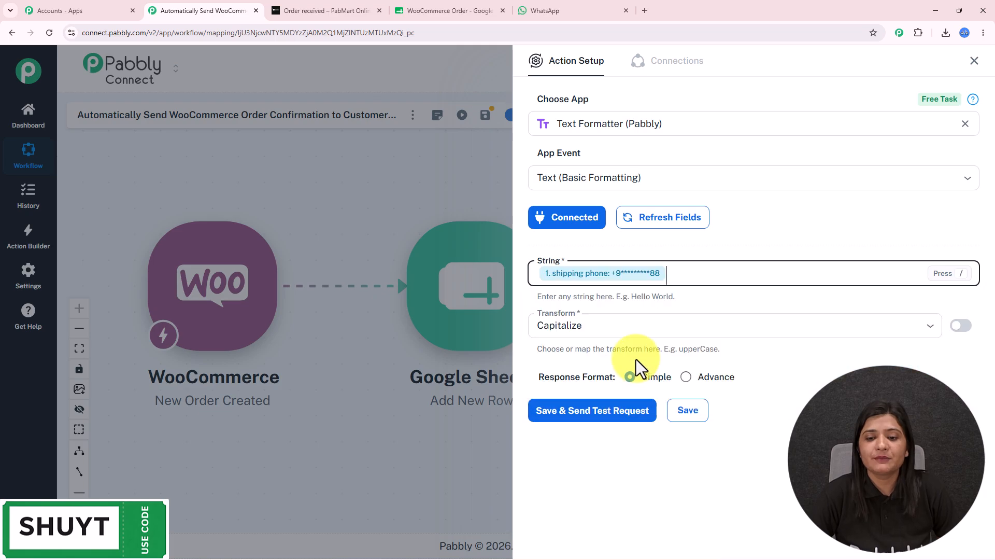
# Set the transform to Extract Number, then save and send a test request.
pyautogui.click(615, 326)
pyautogui.scroll(-4, 629, 447)
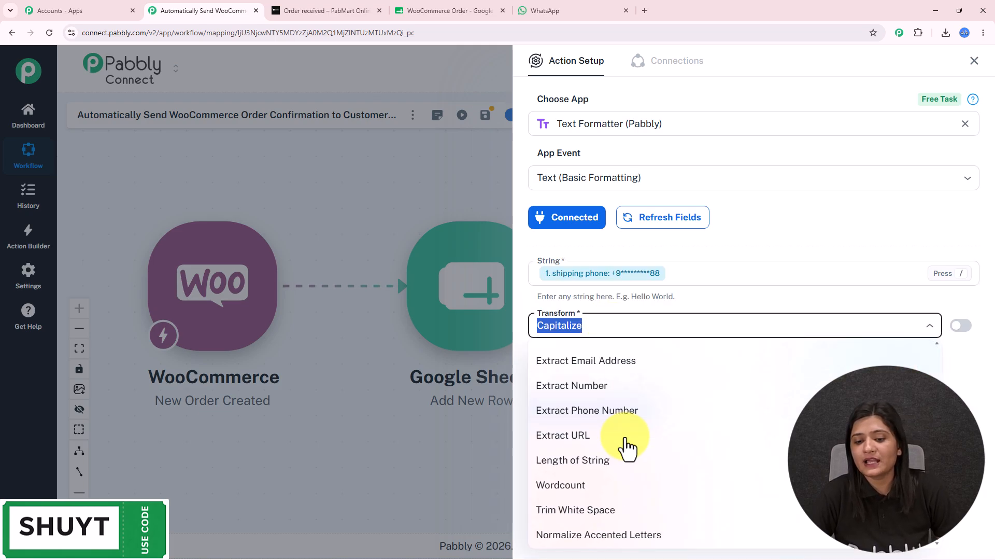
pyautogui.click(568, 390)
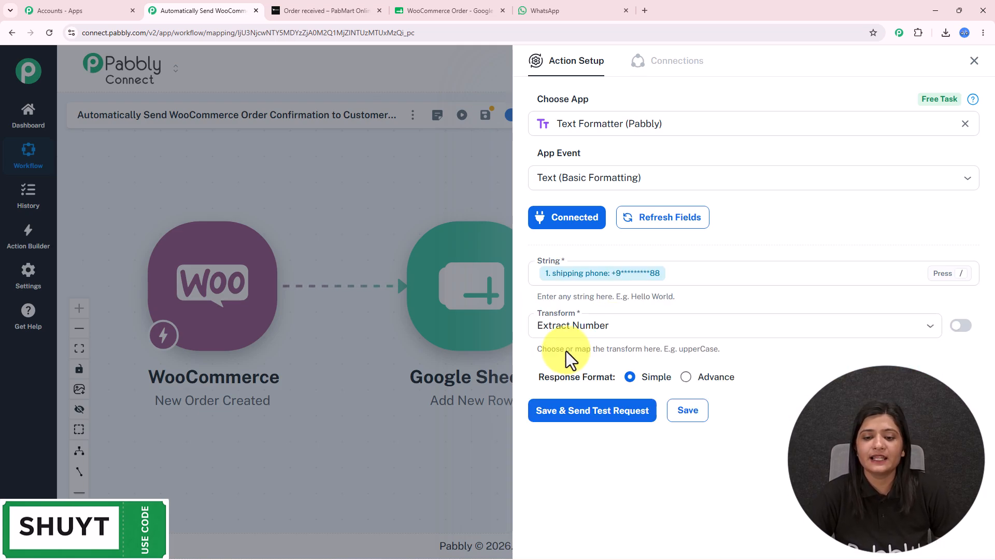
pyautogui.click(572, 414)
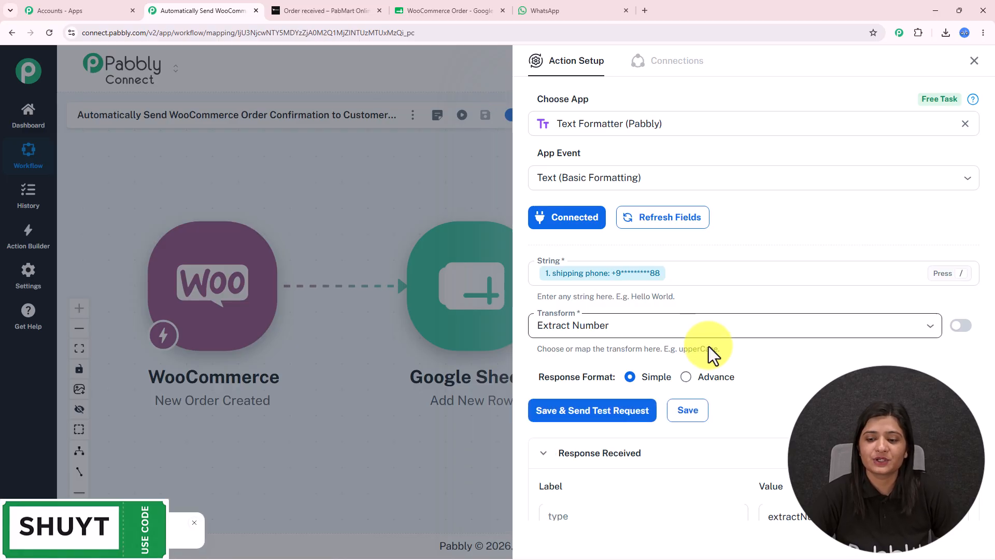
pyautogui.scroll(-2, 708, 338)
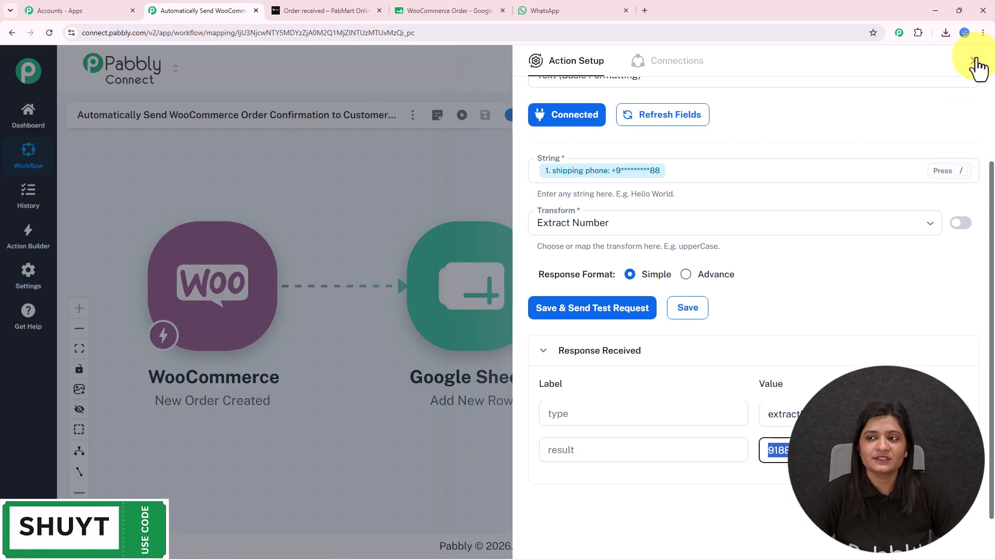
pyautogui.click(974, 61)
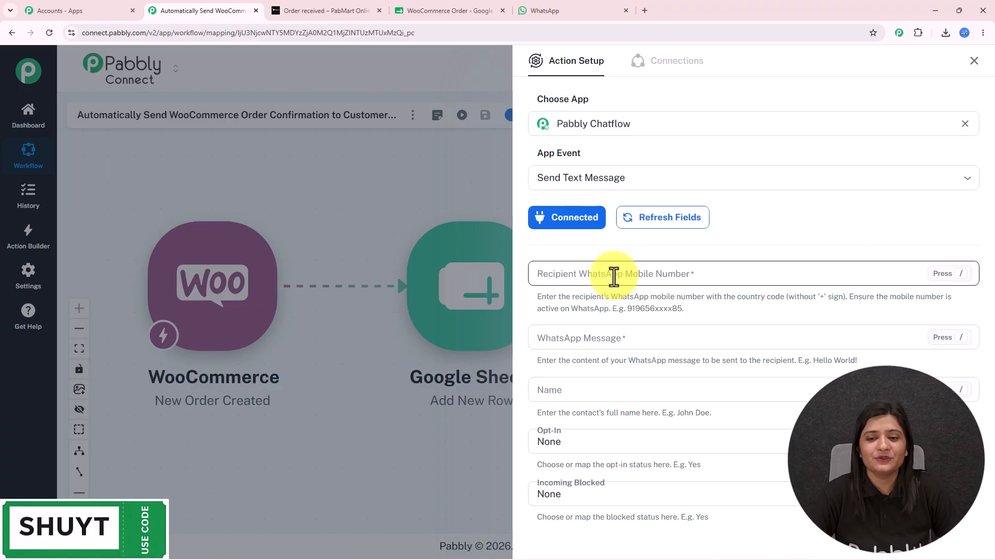
# Replace the recipient's shipping-phone mapping with the Text Formatter's extracted number.
pyautogui.press('BackSpace')
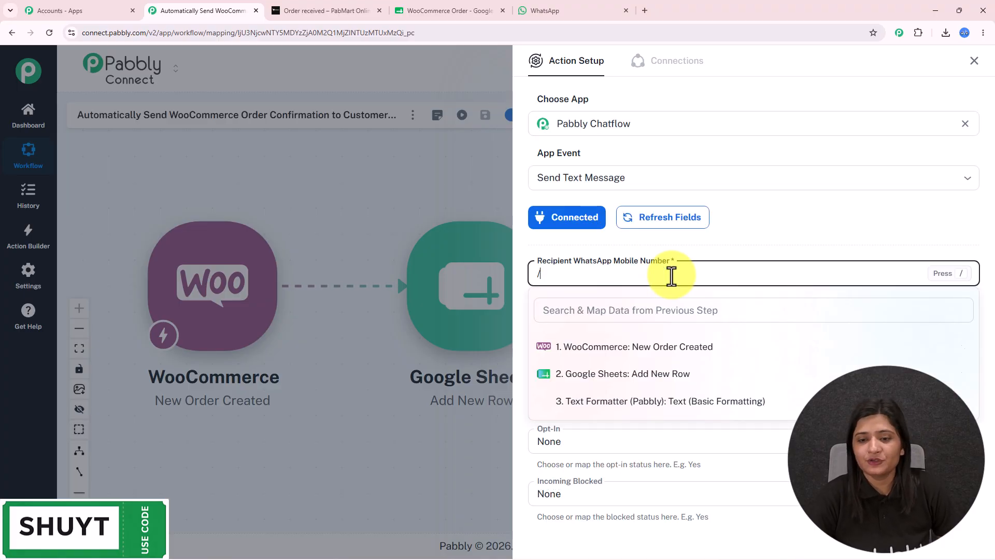
pyautogui.click(666, 399)
pyautogui.click(654, 451)
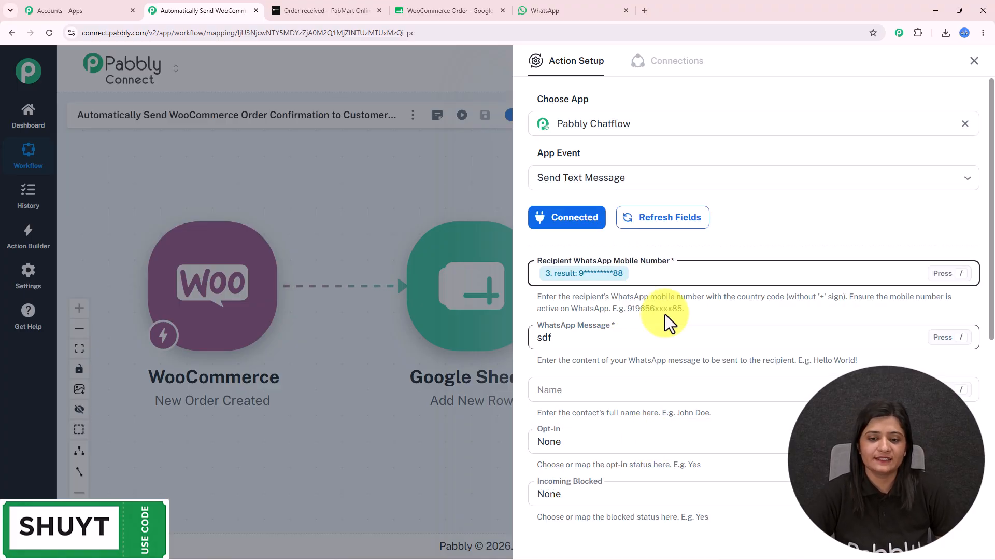
pyautogui.scroll(-3, 643, 316)
pyautogui.moveTo(568, 185); pyautogui.dragTo(466, 182)
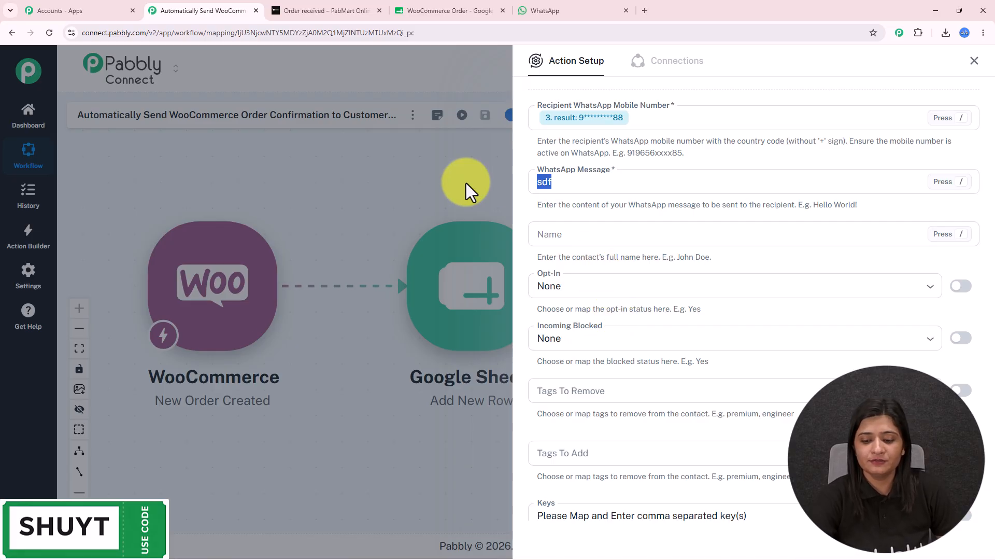
# Paste the order confirmation message and insert the shipping first name after 'Hi'.
pyautogui.press('BackSpace')
pyautogui.hotkey('ctrl', 'v')
pyautogui.click(545, 117)
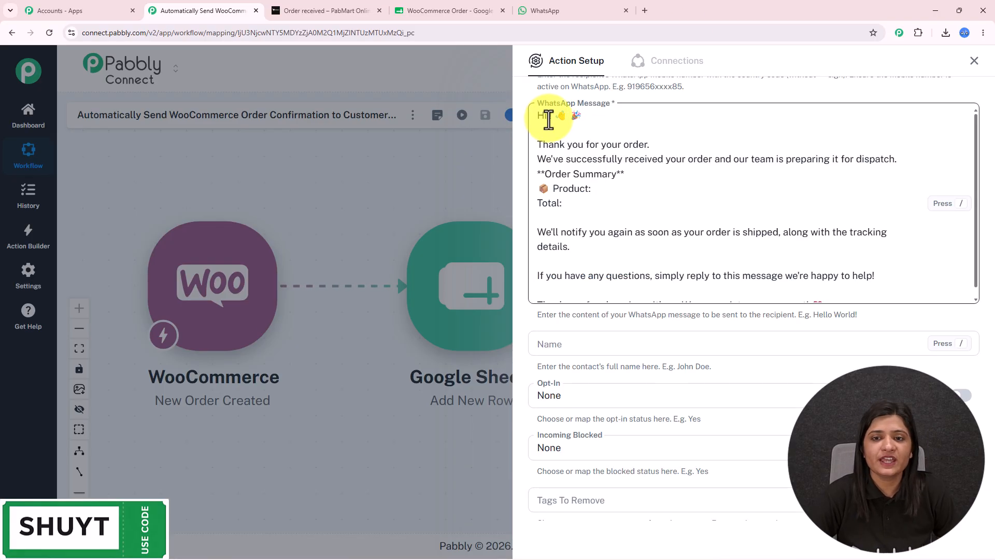
pyautogui.write('/')
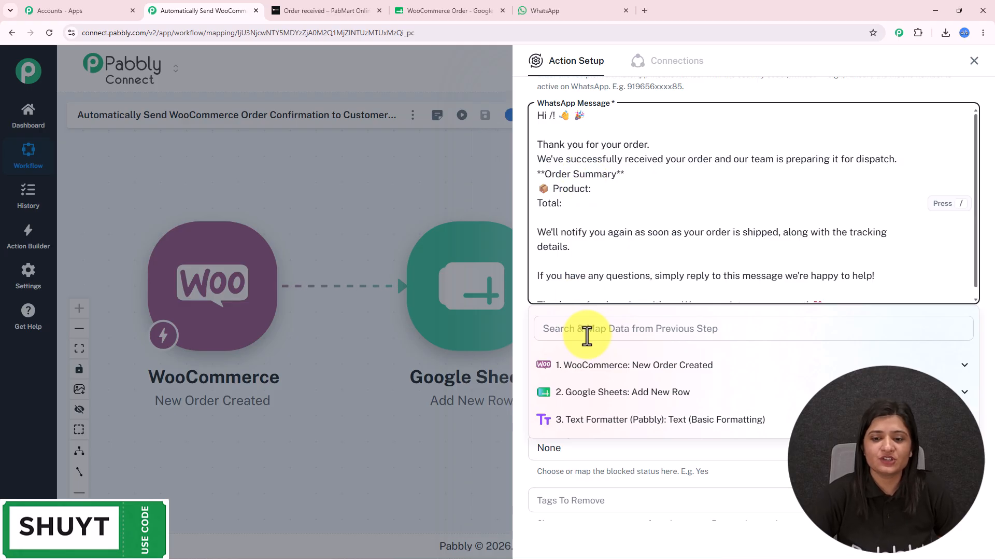
pyautogui.click(601, 365)
pyautogui.click(602, 328)
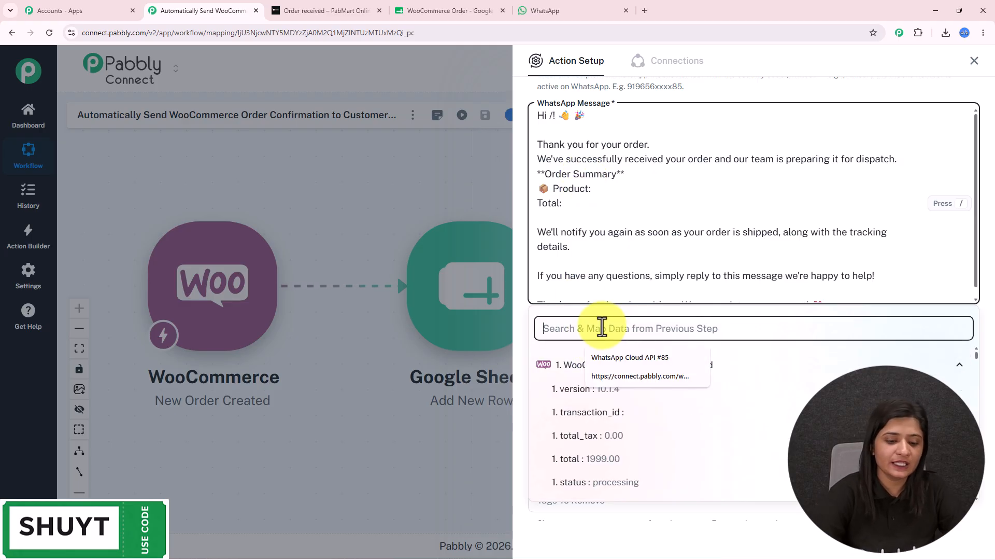
pyautogui.write('best')
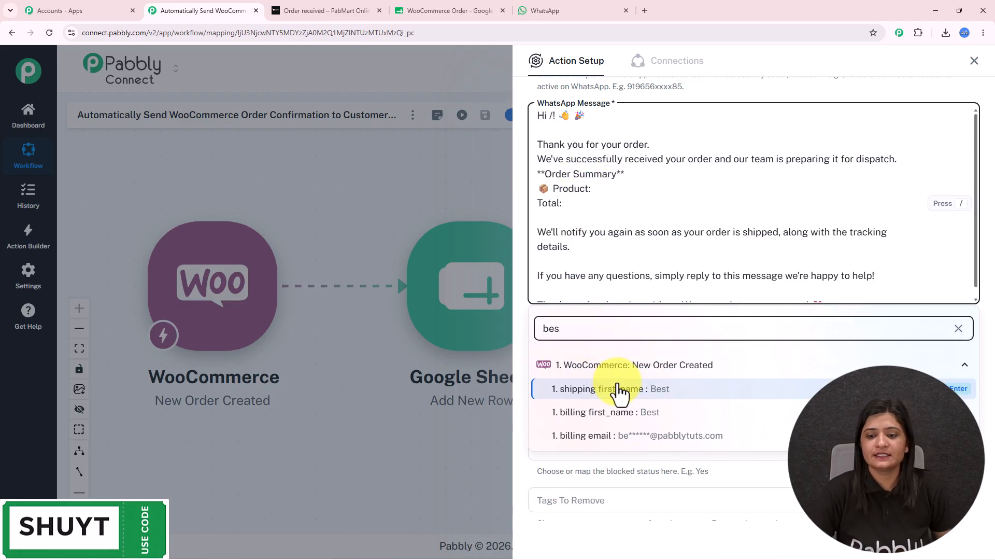
pyautogui.click(612, 386)
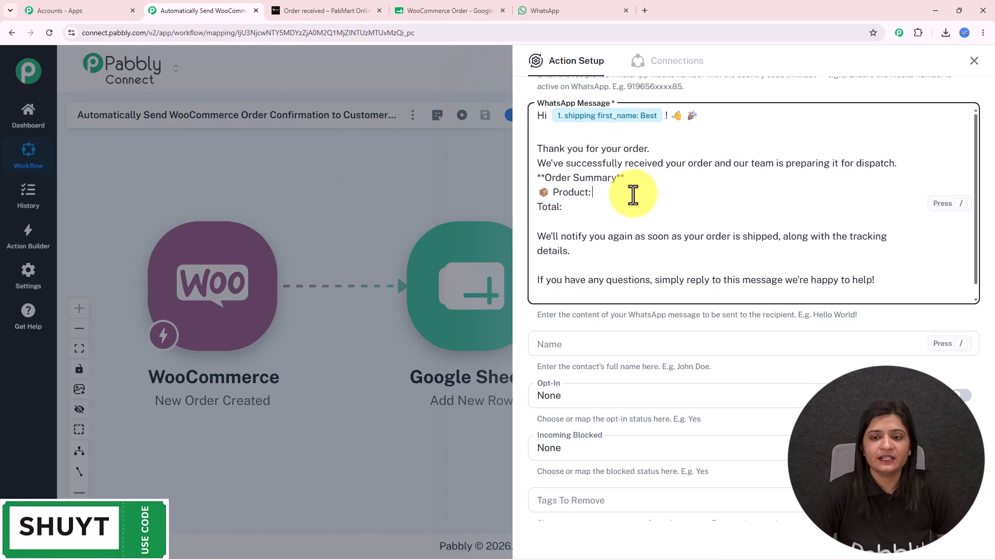
# Insert the line item 0 product name after 'Product' and the order total after 'Total'.
pyautogui.write('/')
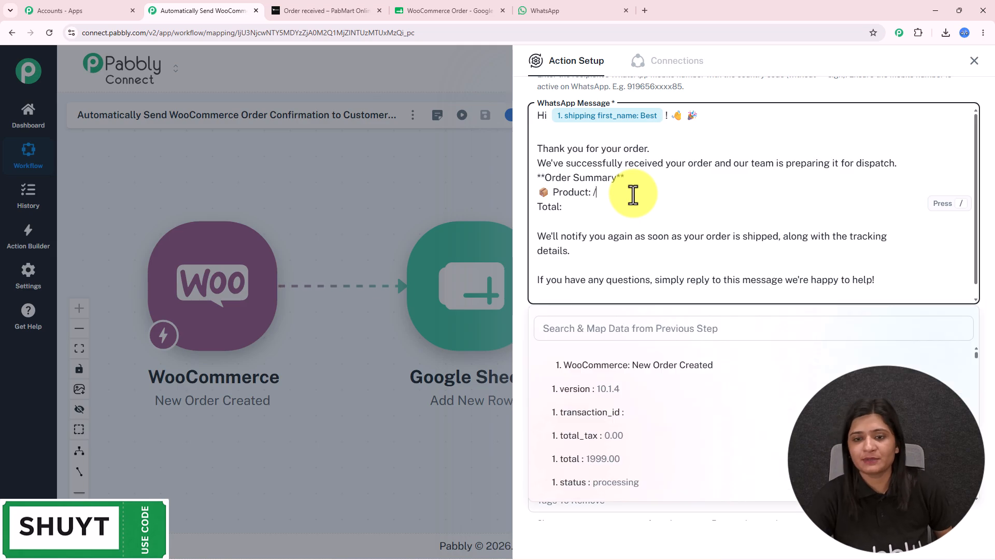
pyautogui.click(591, 329)
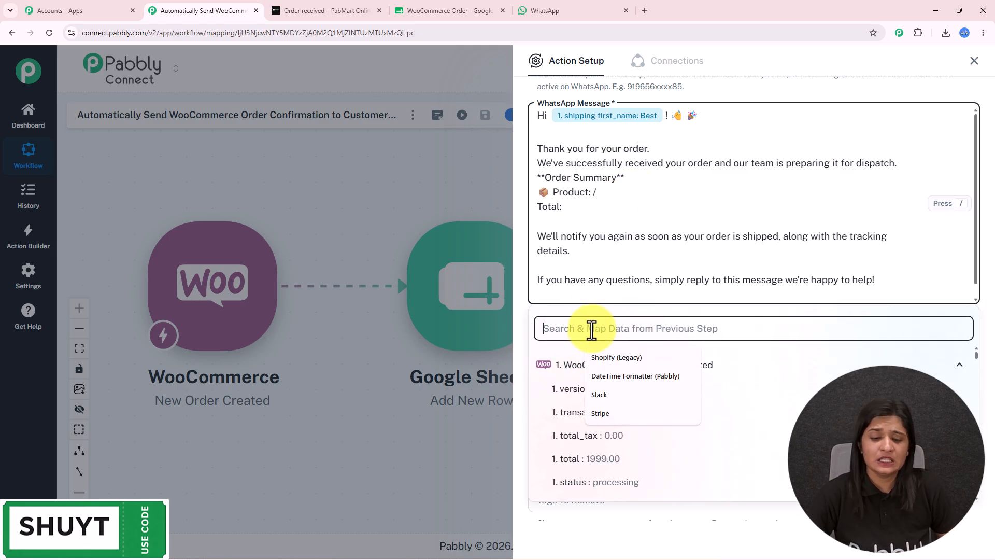
pyautogui.write('name')
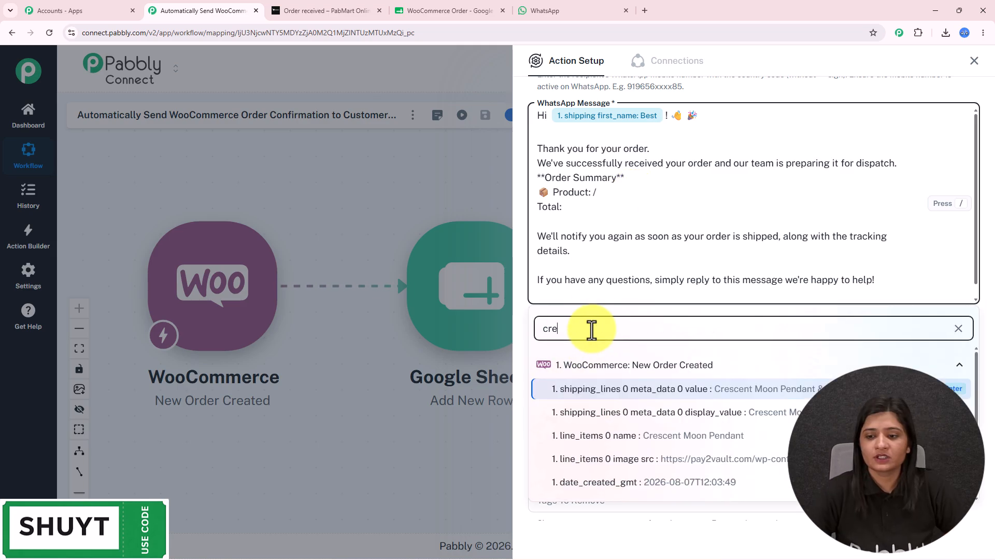
pyautogui.click(638, 437)
pyautogui.click(571, 211)
pyautogui.write('/')
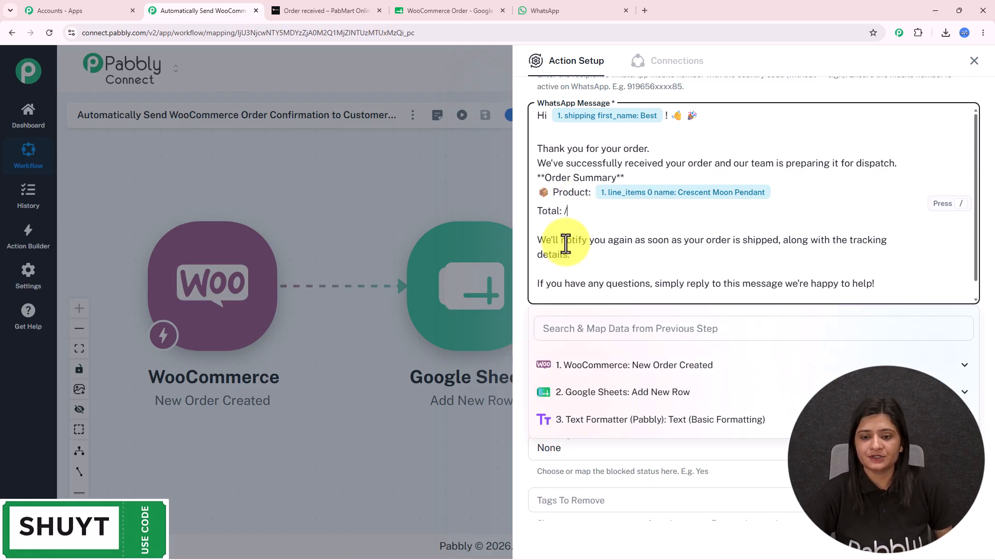
pyautogui.click(561, 365)
pyautogui.click(579, 327)
pyautogui.write('1')
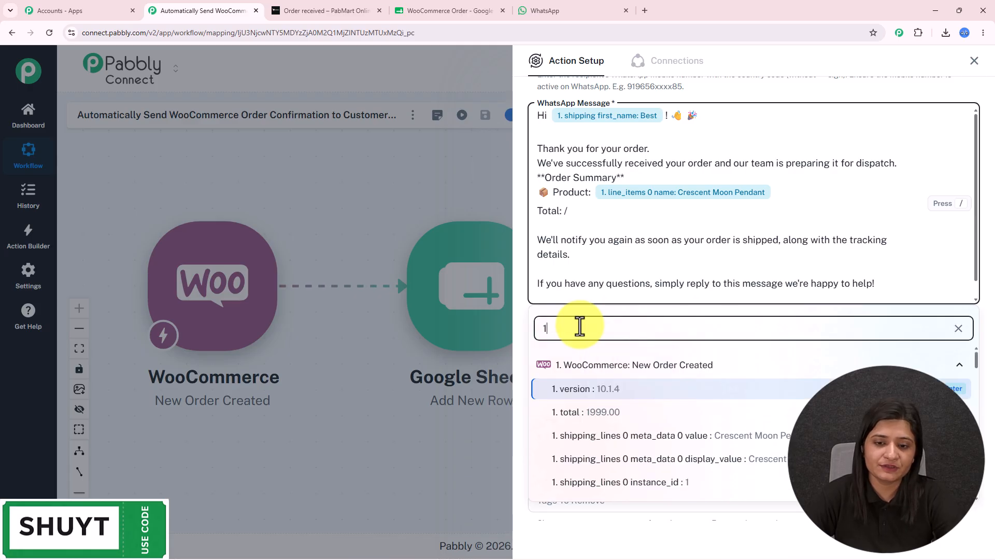
pyautogui.write('99')
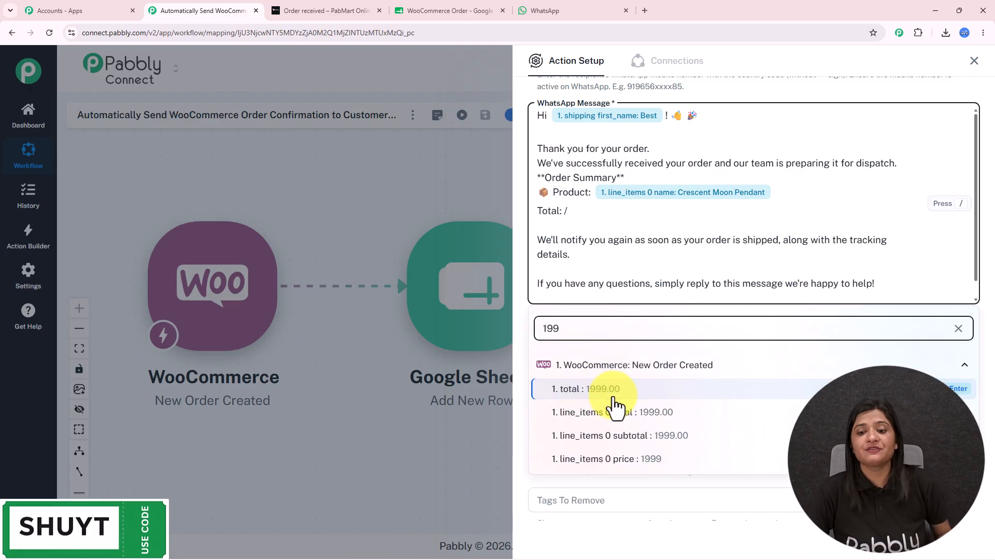
pyautogui.click(613, 395)
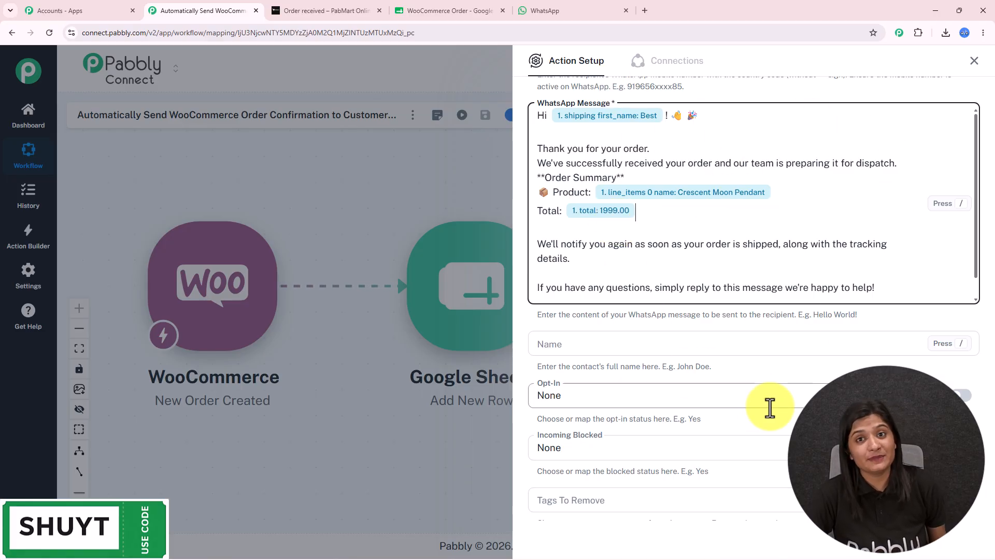
pyautogui.scroll(-3, 756, 343)
# Map the shipping first name into the Chatflow contact Name field.
pyautogui.click(587, 193)
pyautogui.write('/')
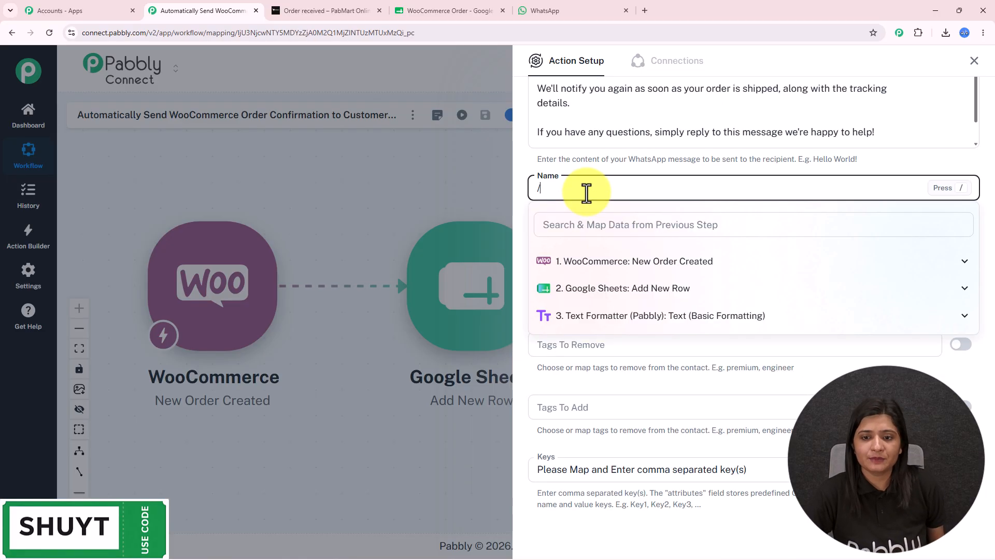
pyautogui.click(584, 264)
pyautogui.write('best')
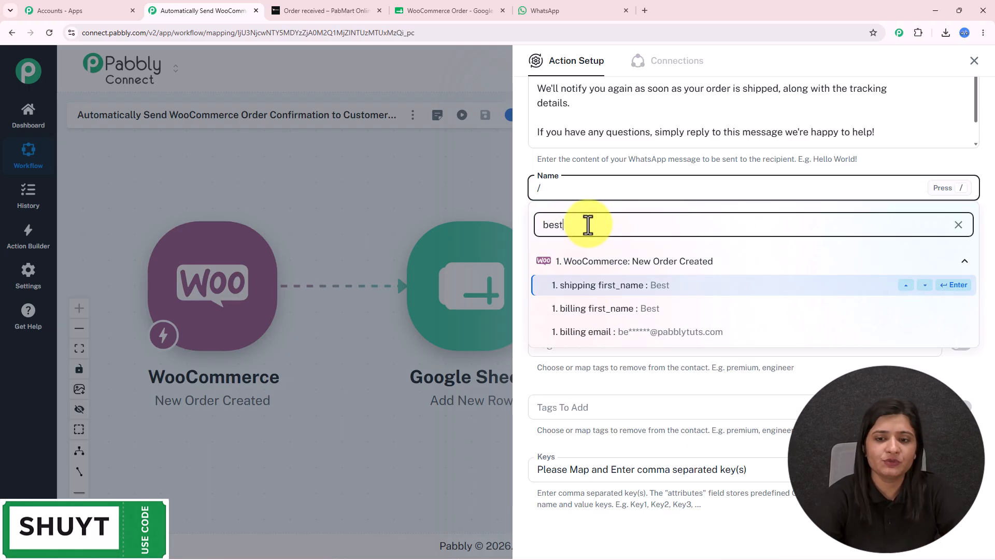
pyautogui.click(604, 286)
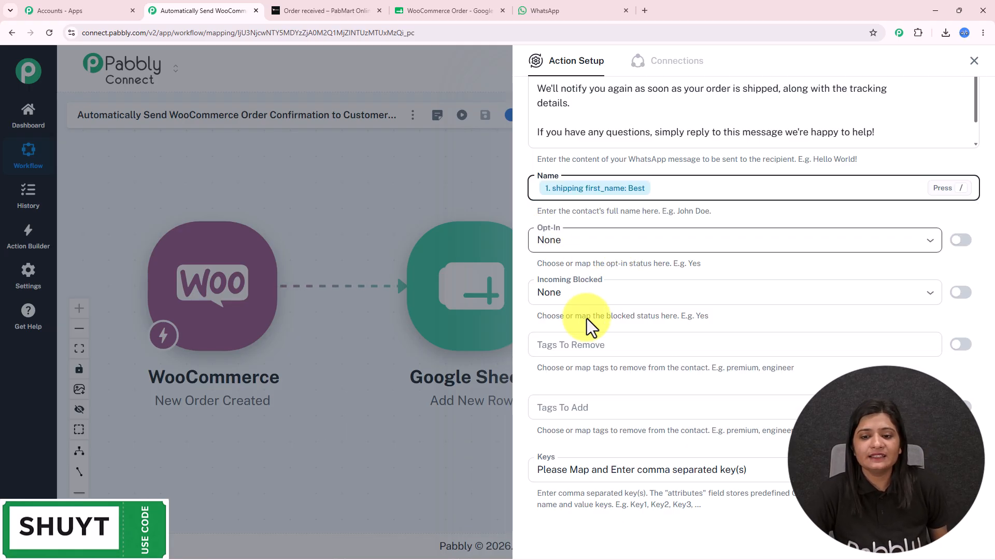
pyautogui.scroll(-2, 729, 371)
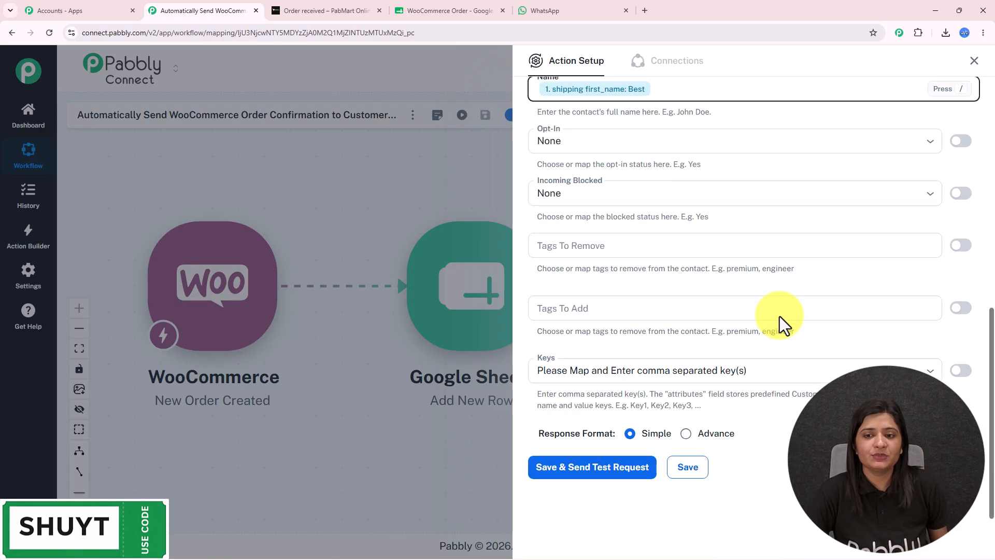
pyautogui.scroll(8, 617, 426)
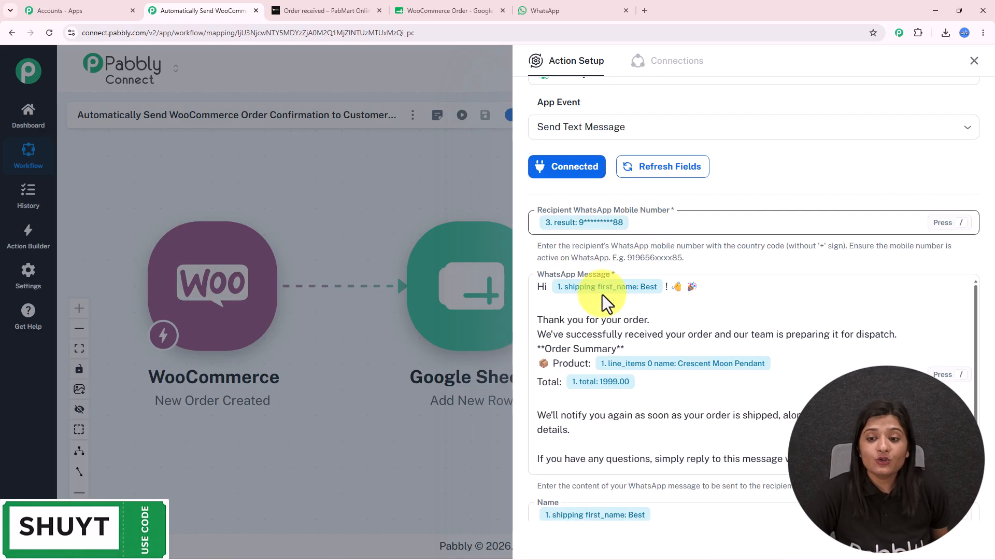
# Type the recipient's phone number directly in place of the mapped value, then send a test, getting 'Message sent'.
pyautogui.click(645, 222)
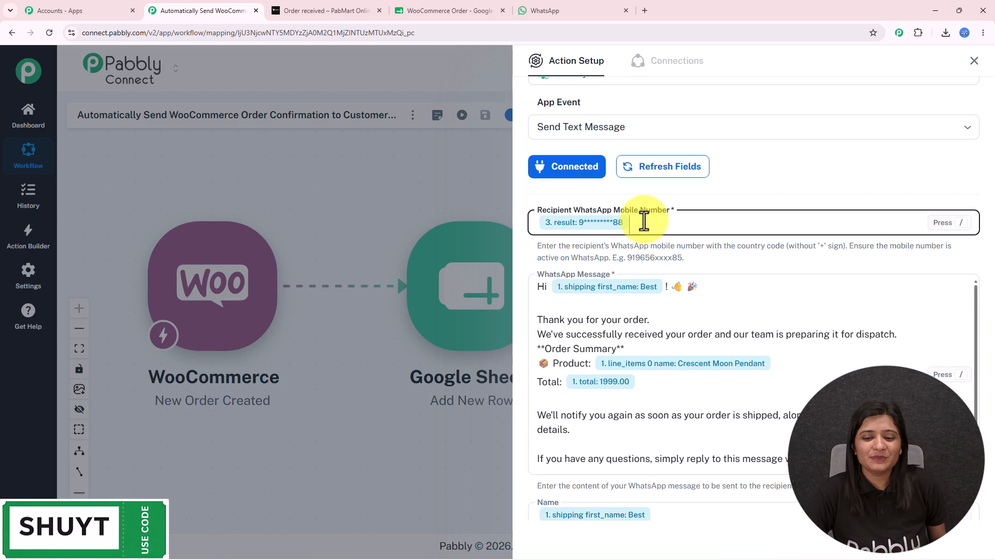
pyautogui.press('BackSpace')
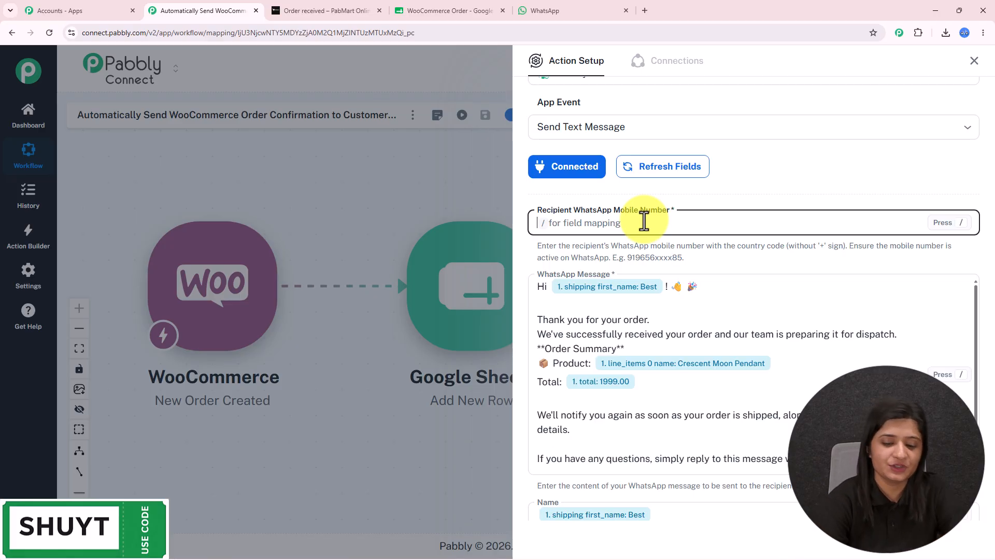
pyautogui.write('91')
pyautogui.scroll(-10, 642, 220)
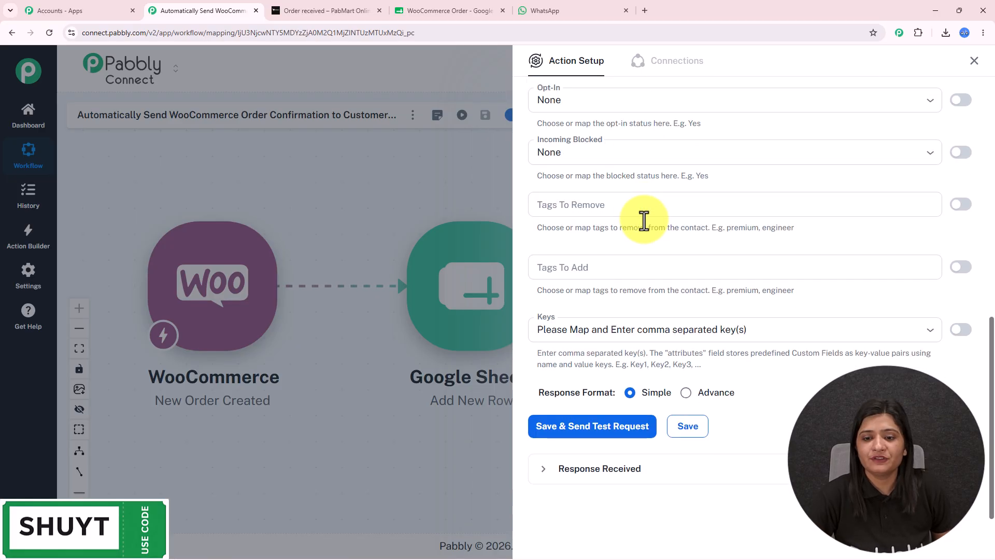
pyautogui.click(604, 434)
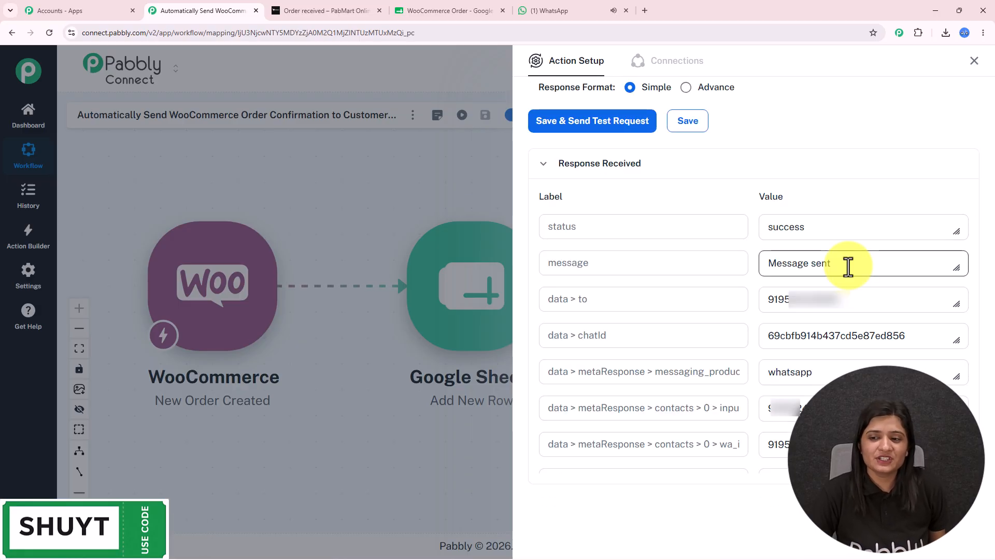
pyautogui.moveTo(880, 273); pyautogui.dragTo(598, 286)
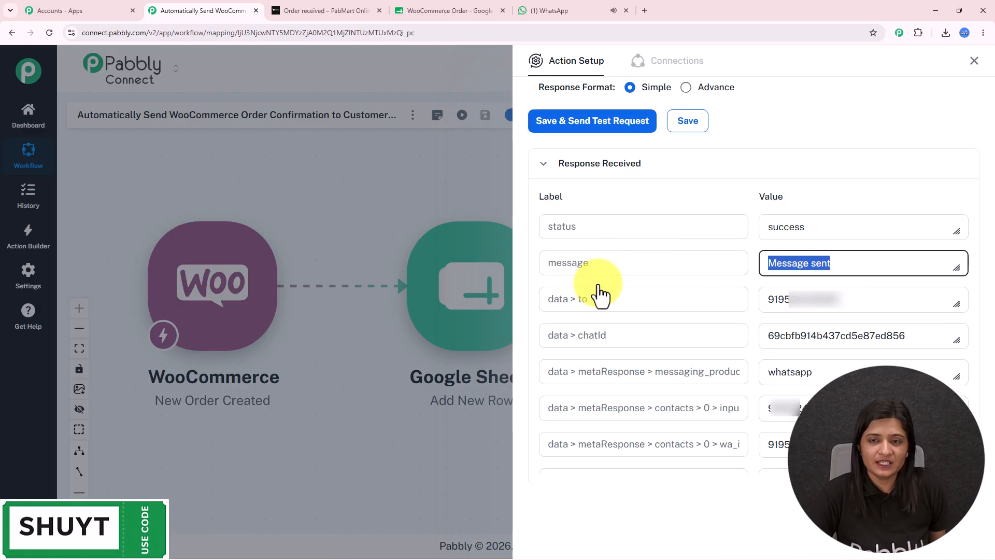
# Review the Chatflow Chatbot's Crescent Moon Pendant order confirmation (total 1999.00) in WhatsApp Web.
pyautogui.click(549, 11)
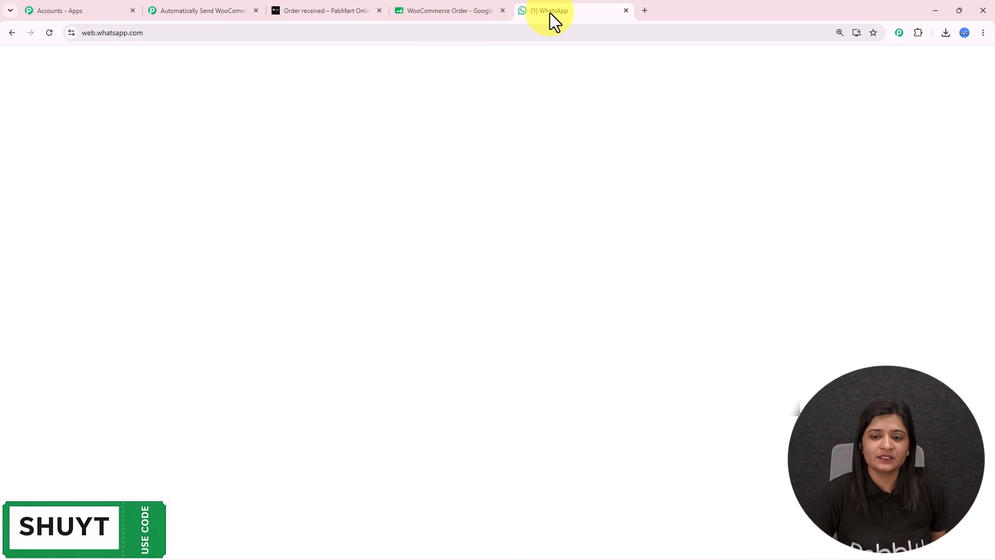
pyautogui.moveTo(502, 248); pyautogui.dragTo(682, 516)
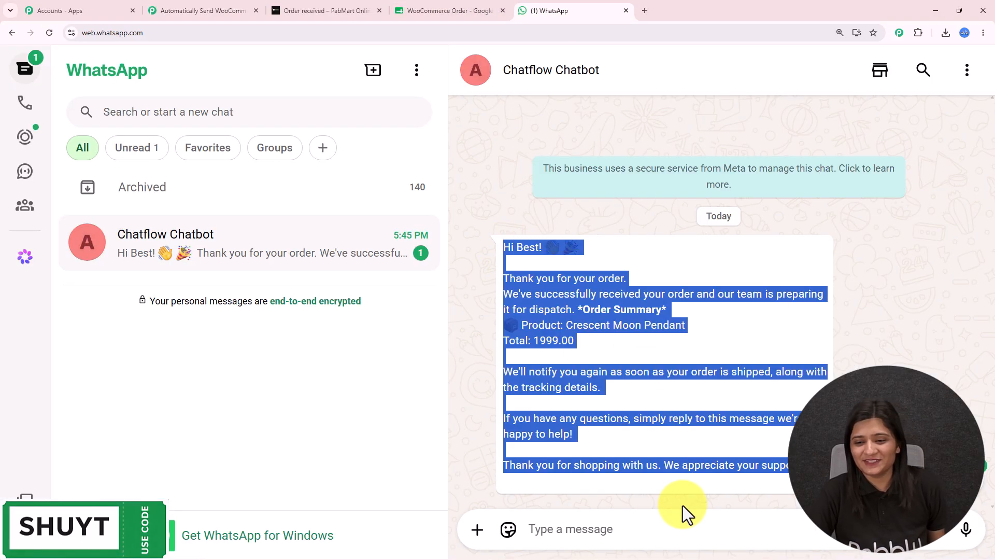
pyautogui.click(696, 410)
pyautogui.moveTo(501, 279); pyautogui.dragTo(715, 285)
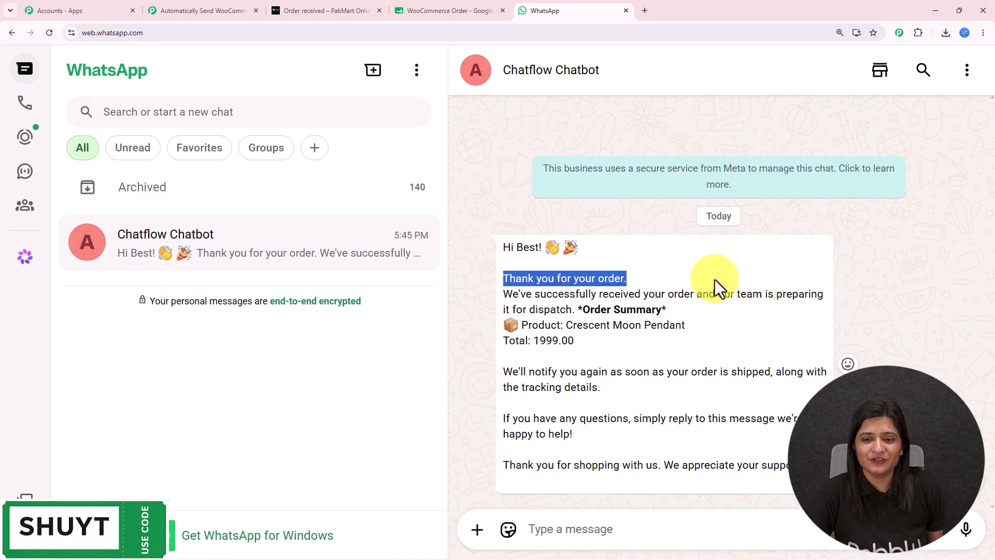
pyautogui.moveTo(505, 293); pyautogui.dragTo(845, 313)
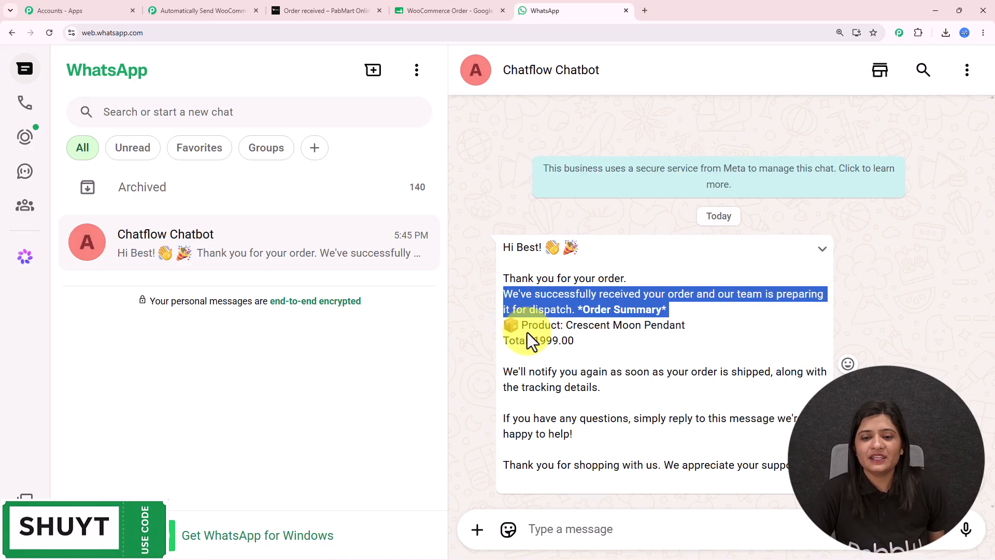
pyautogui.click(618, 328)
pyautogui.moveTo(579, 308); pyautogui.dragTo(741, 310)
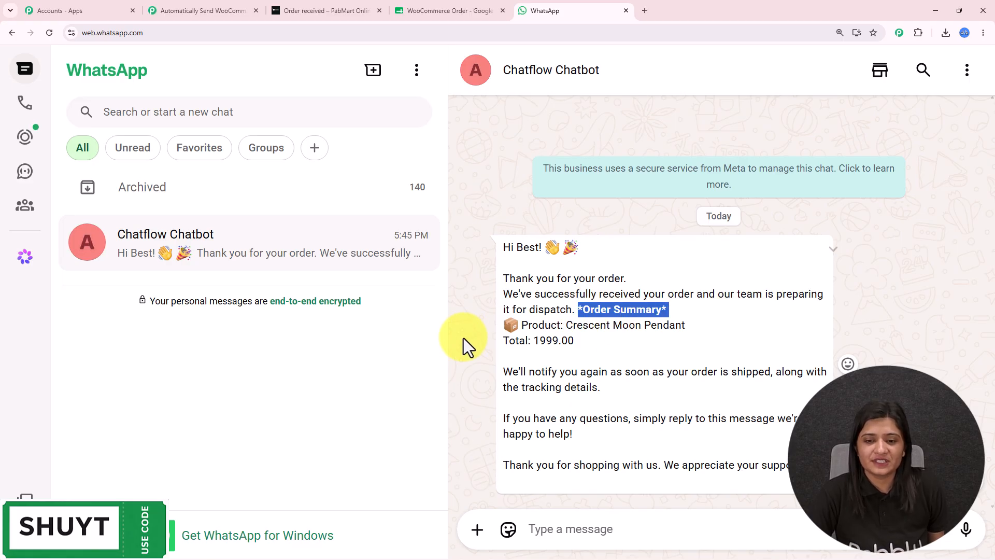
pyautogui.click(521, 377)
pyautogui.moveTo(503, 372); pyautogui.dragTo(850, 479)
pyautogui.click(871, 451)
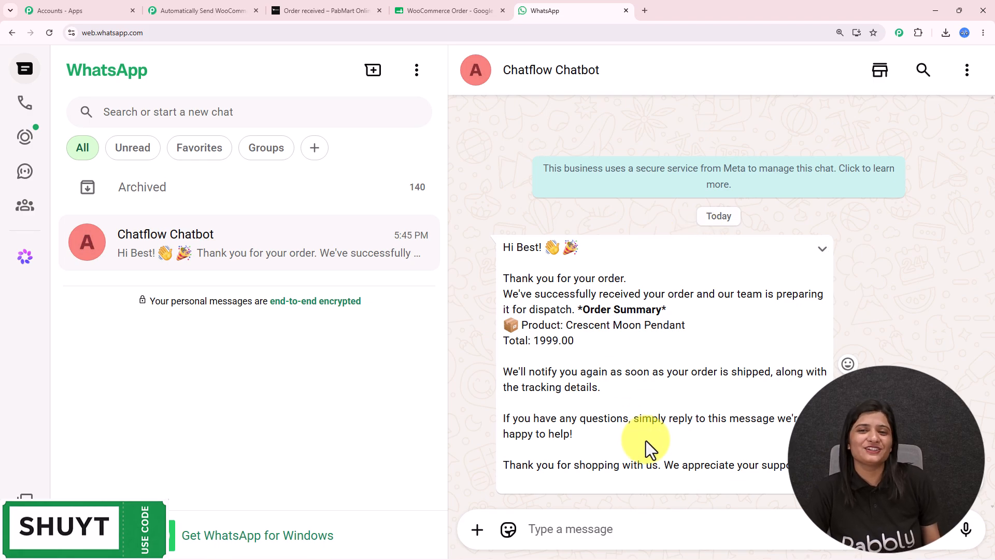
# Return to the Pabbly Connect tab showing the four-step WooCommerce-to-Chatflow workflow.
pyautogui.click(231, 10)
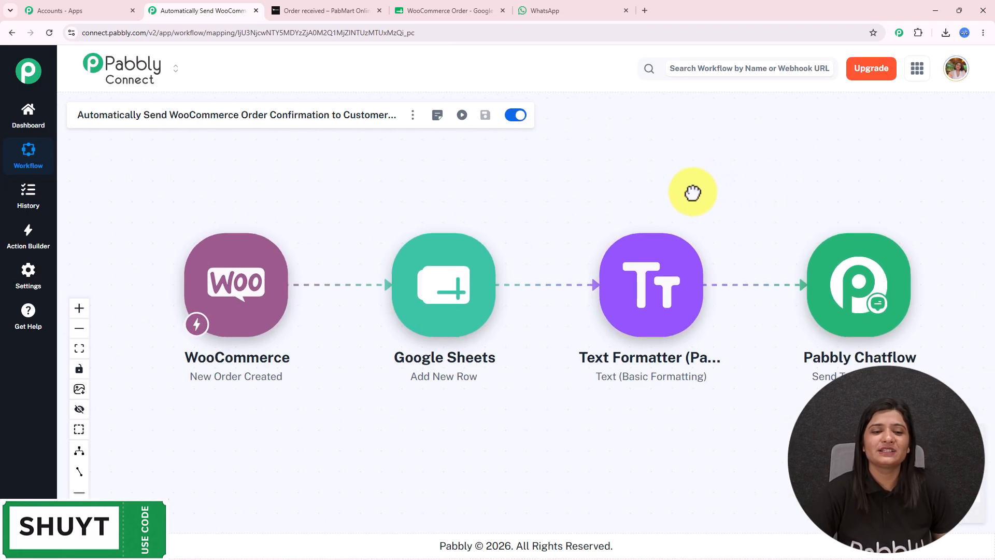